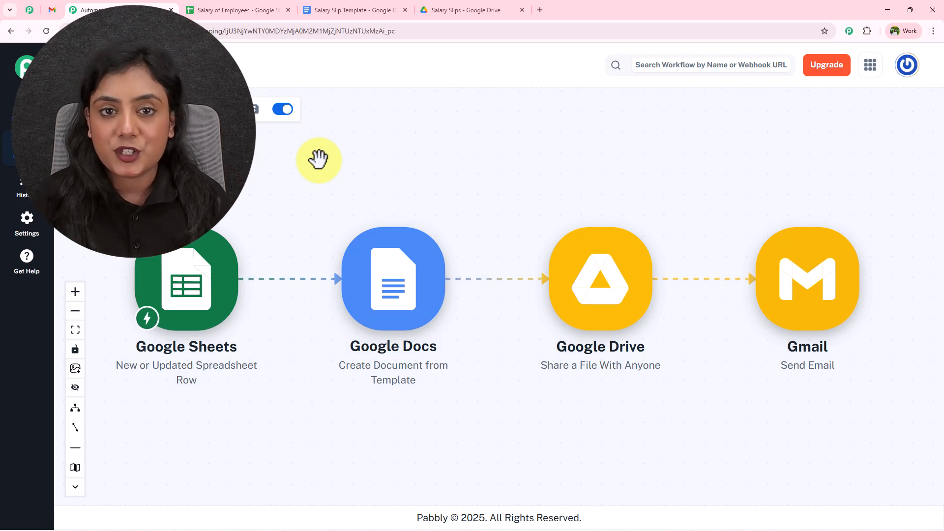
# Step: Switch to the Salary of Employees spreadsheet and select the Department and Month cells of rows 13–18
pyautogui.click(265, 10)
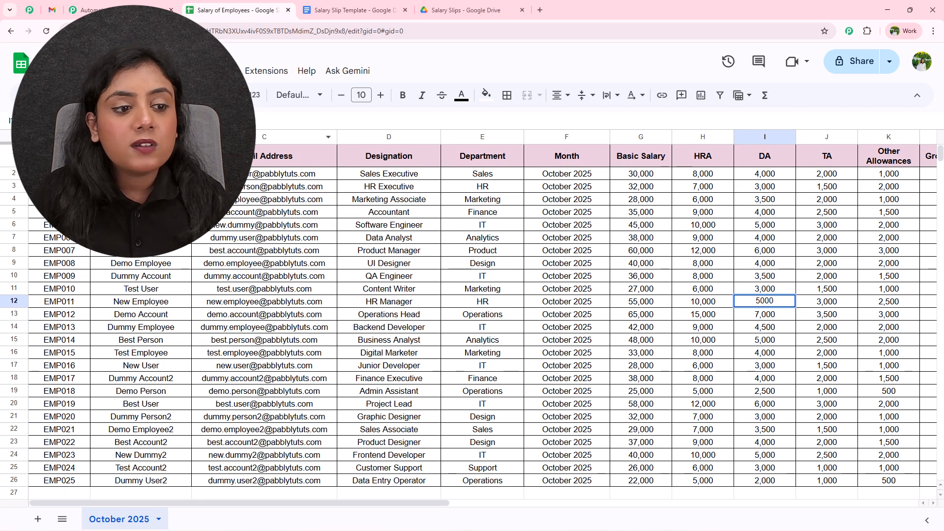
pyautogui.moveTo(486, 314); pyautogui.dragTo(565, 378)
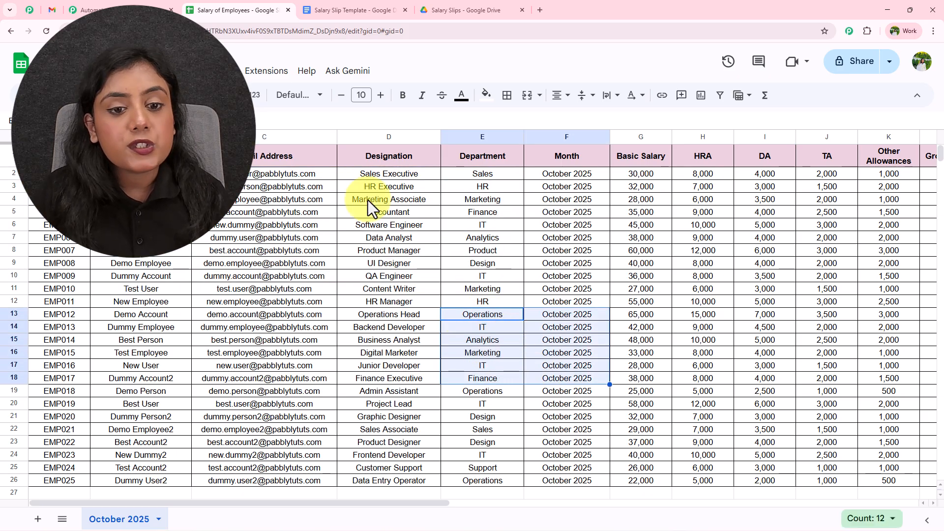
# Step: Open the generated salary slip Doc from the Salary Slips folder and scroll through it
pyautogui.click(489, 1)
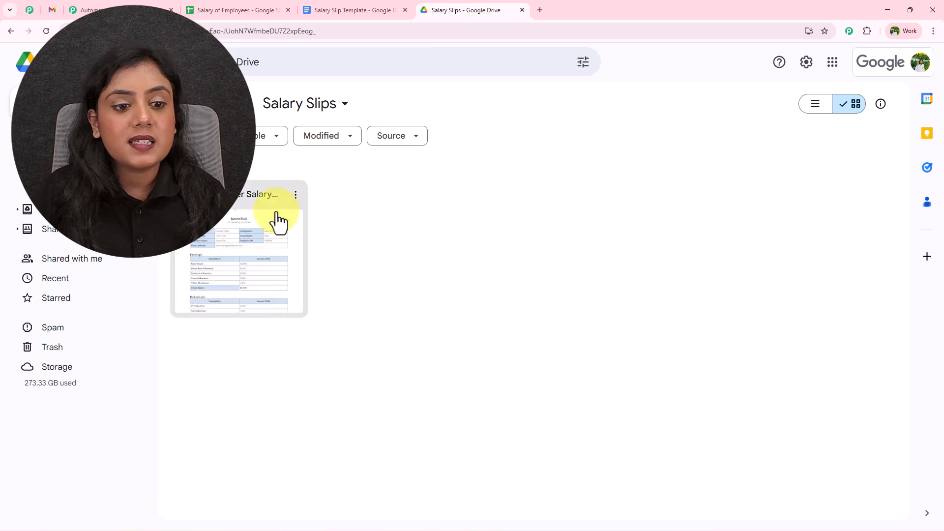
pyautogui.doubleClick(253, 235)
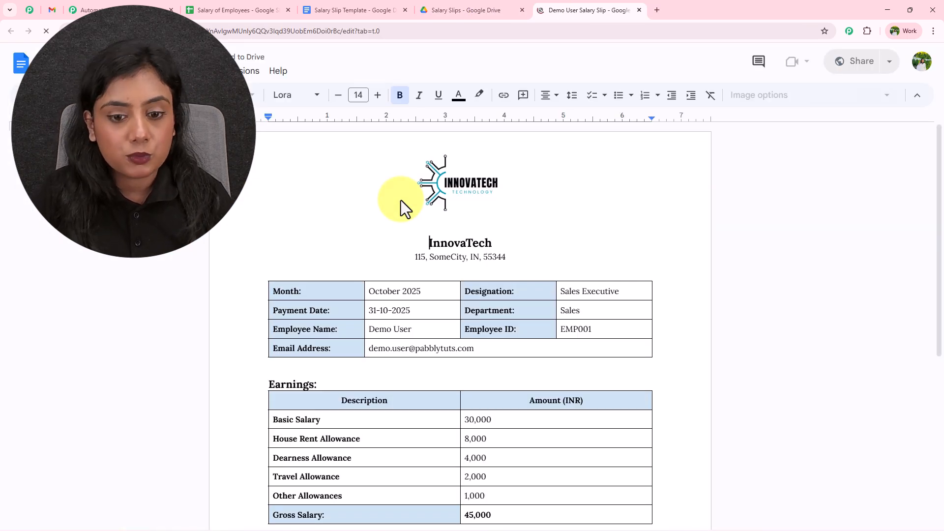
pyautogui.scroll(-3, 400, 200)
pyautogui.scroll(-3, 404, 235)
pyautogui.scroll(6, 404, 235)
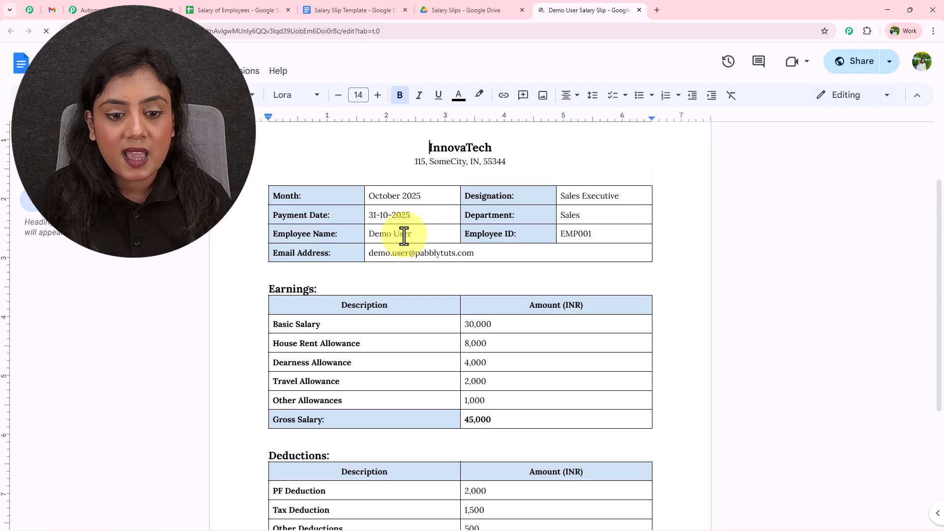
pyautogui.click(402, 235)
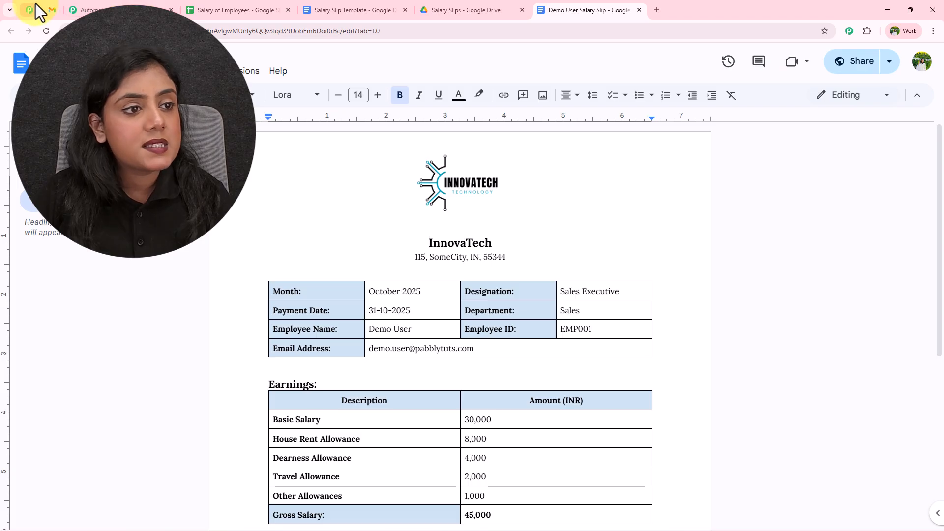
# Step: Preview the emailed salary slip PDF in Gmail, then close the old Pabbly automation tab
pyautogui.click(50, 8)
pyautogui.click(151, 423)
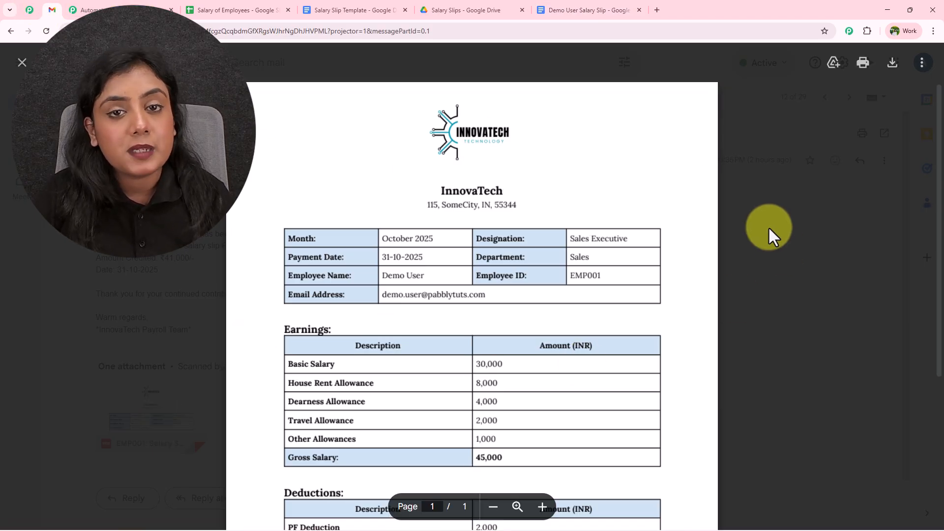
pyautogui.click(21, 63)
pyautogui.click(148, 8)
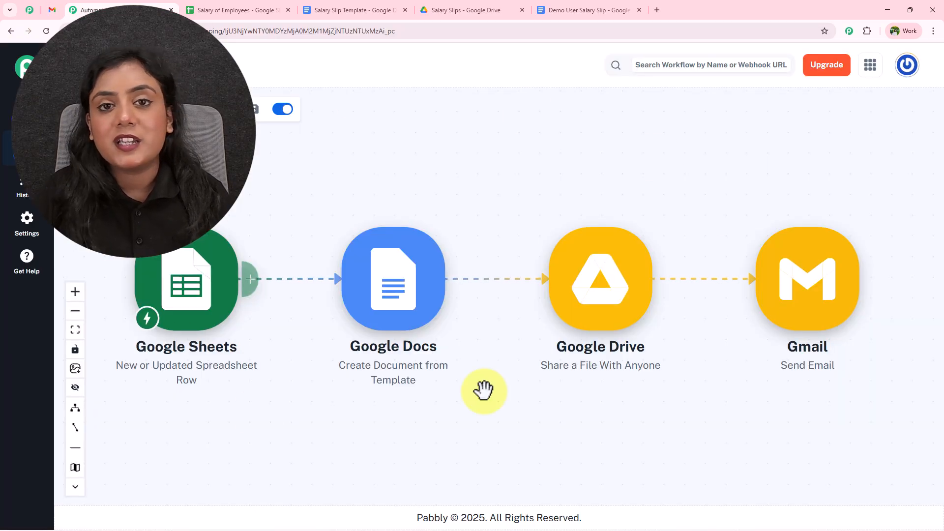
pyautogui.click(171, 10)
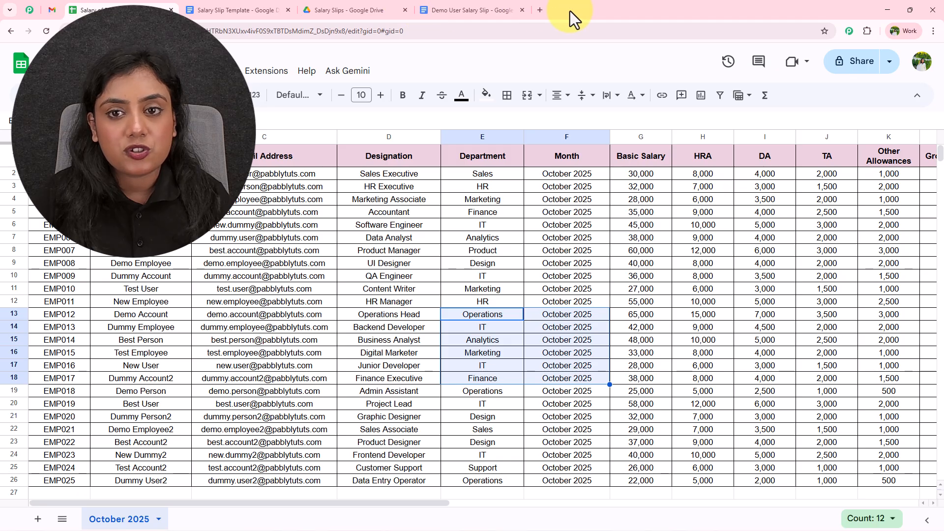
pyautogui.click(541, 9)
pyautogui.write('www')
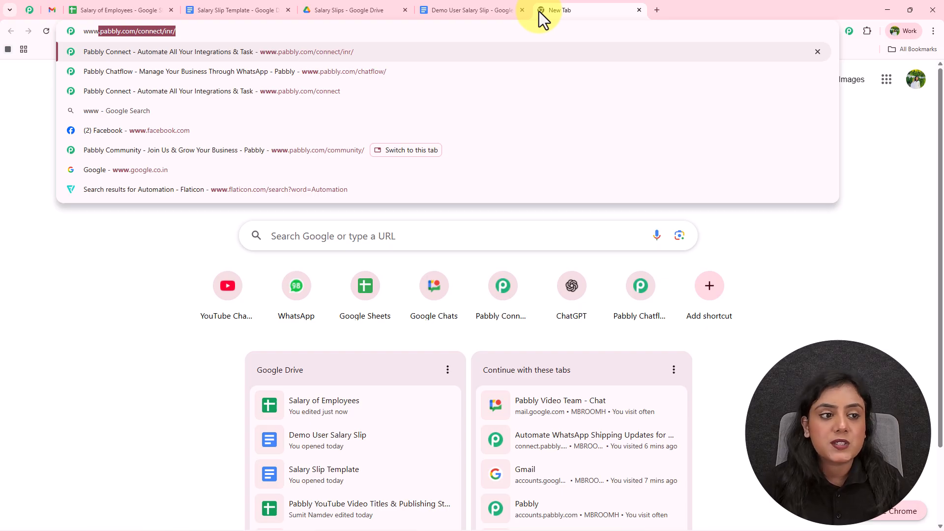
pyautogui.write('.pa')
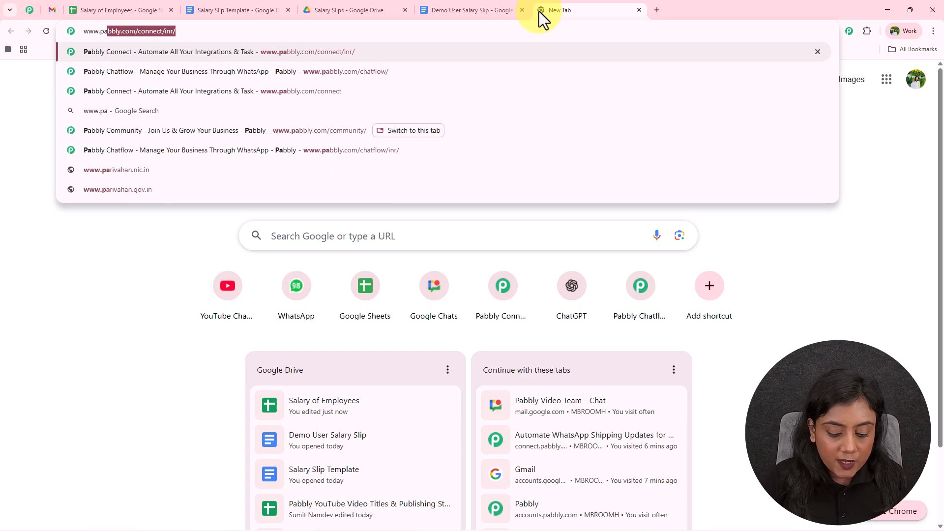
pyautogui.write('bbly')
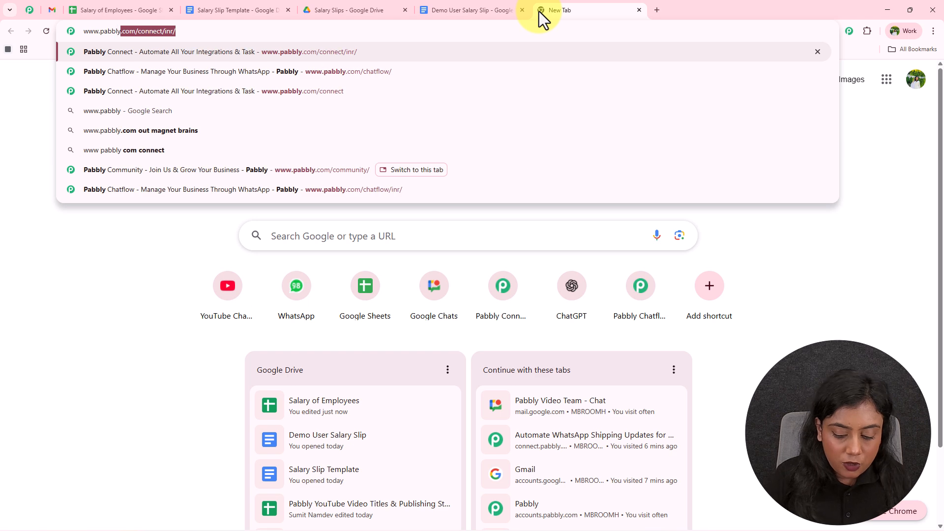
pyautogui.write('.com/connect')
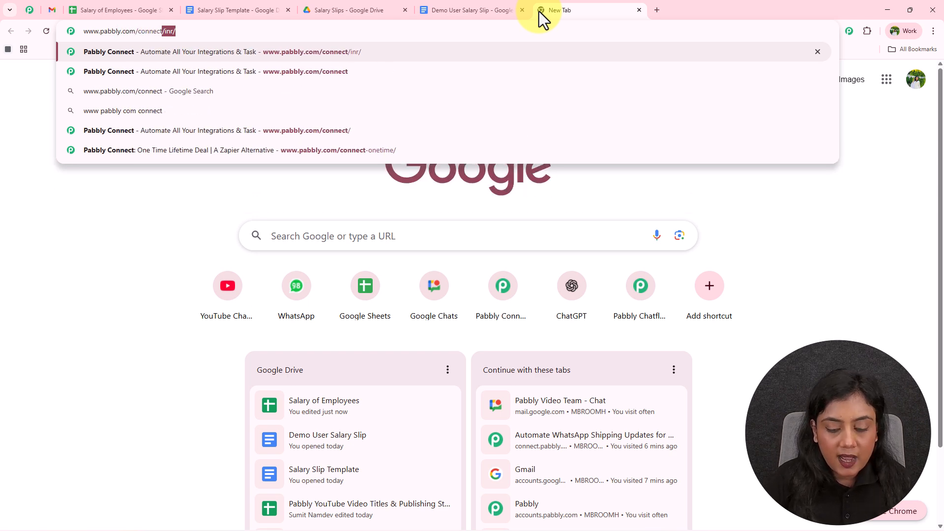
pyautogui.press('Return')
pyautogui.moveTo(544, 9); pyautogui.dragTo(118, 9)
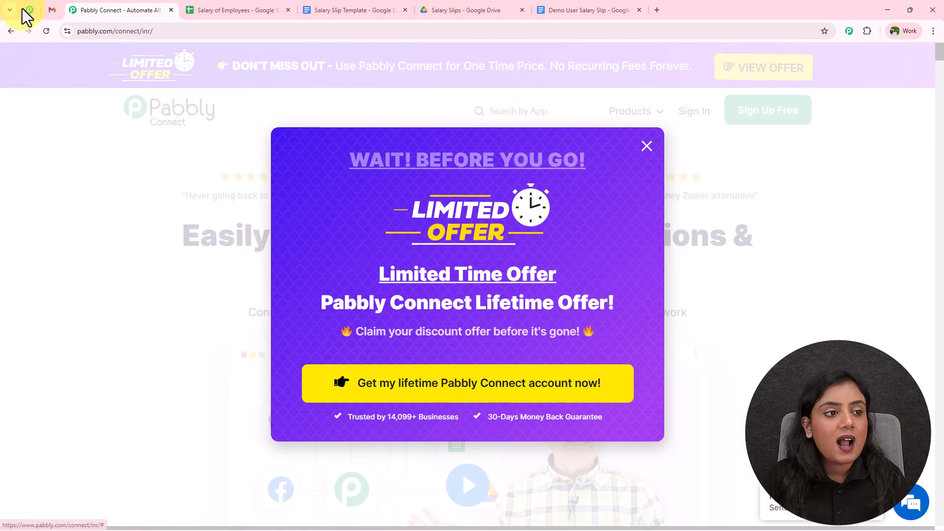
pyautogui.click(28, 11)
pyautogui.middleClick(836, 210)
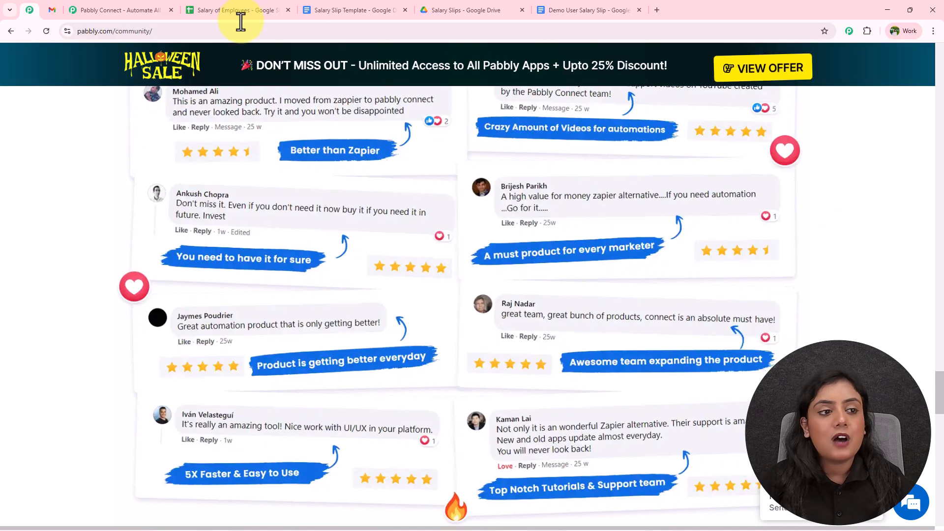
pyautogui.click(101, 7)
pyautogui.click(816, 270)
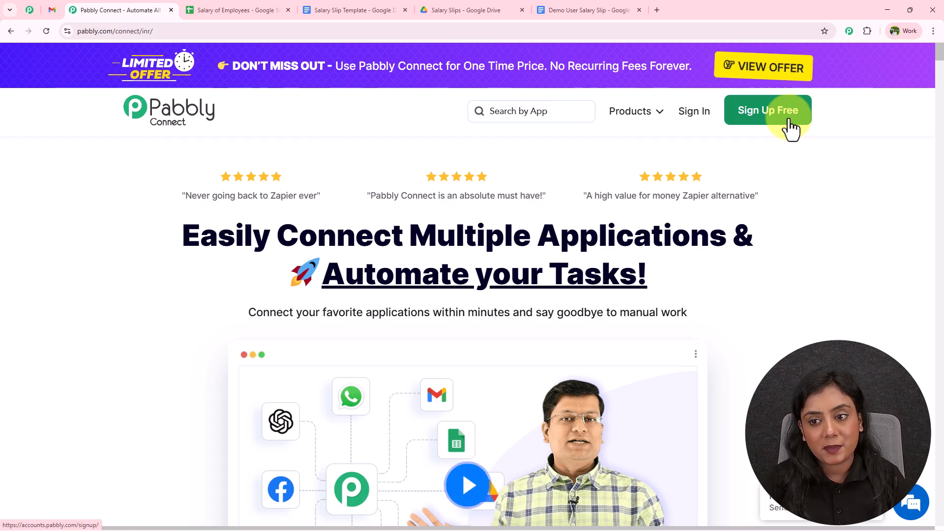
# Step: Sign in to Pabbly and launch Pabbly Connect from the All Pabbly Apps page
pyautogui.click(693, 121)
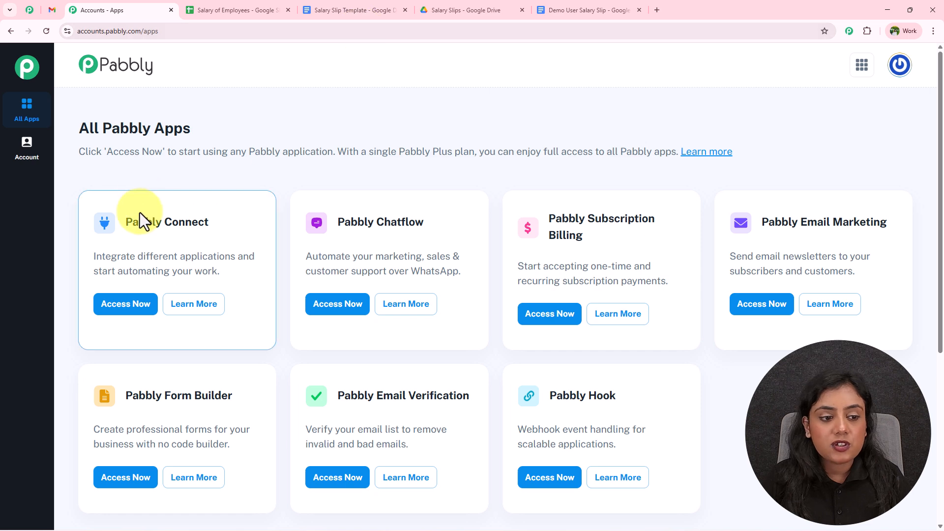
pyautogui.moveTo(127, 222); pyautogui.dragTo(208, 223)
pyautogui.click(130, 310)
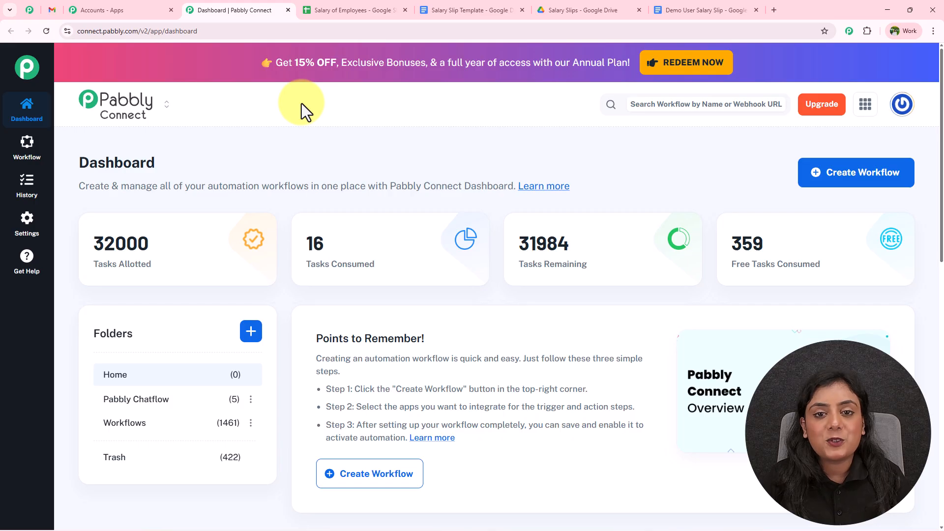
# Step: Start a beta-builder workflow named 'Automatically Create & Send Salary Slip PDF Every Month' in the Workflows folder
pyautogui.click(825, 176)
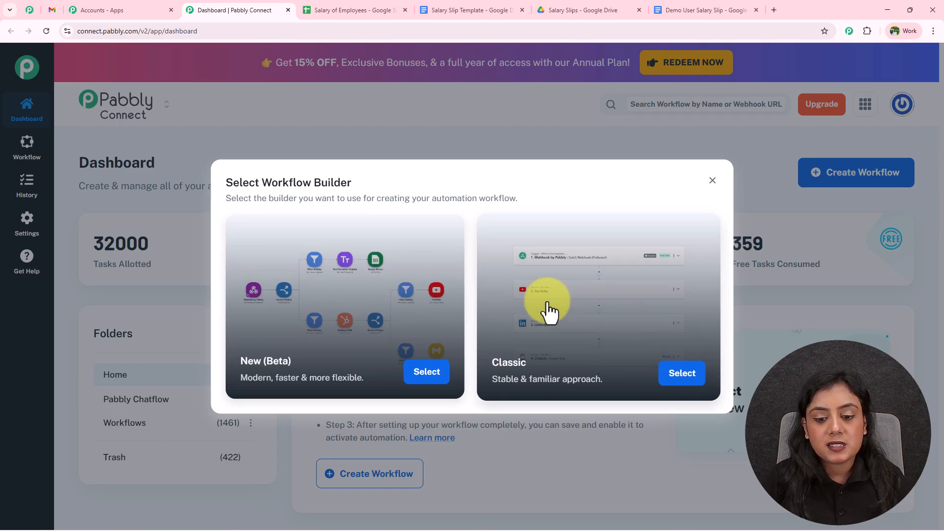
pyautogui.click(430, 379)
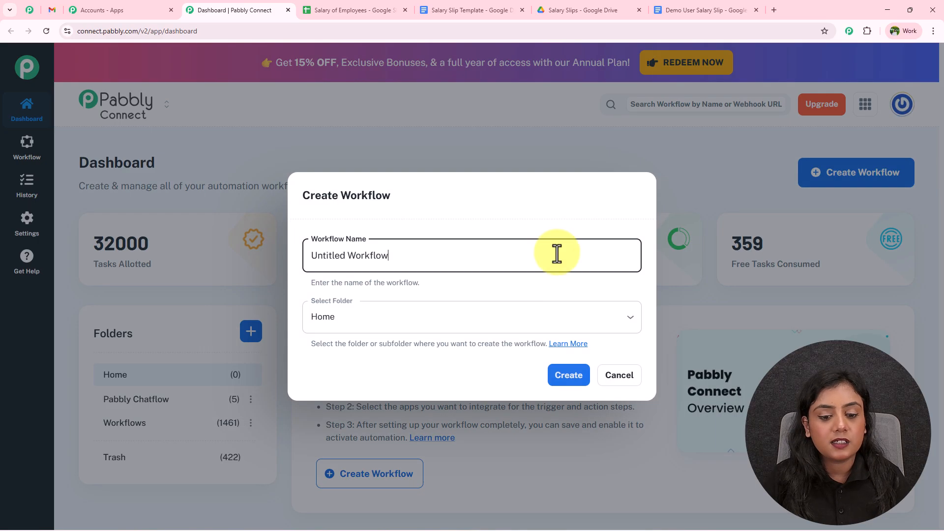
pyautogui.doubleClick(386, 256)
pyautogui.tripleClick(388, 256)
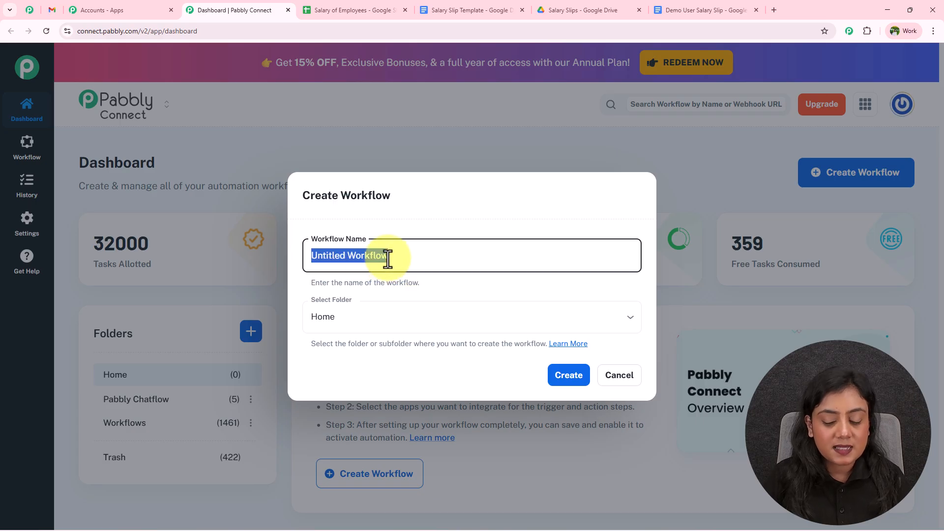
pyautogui.press('BackSpace')
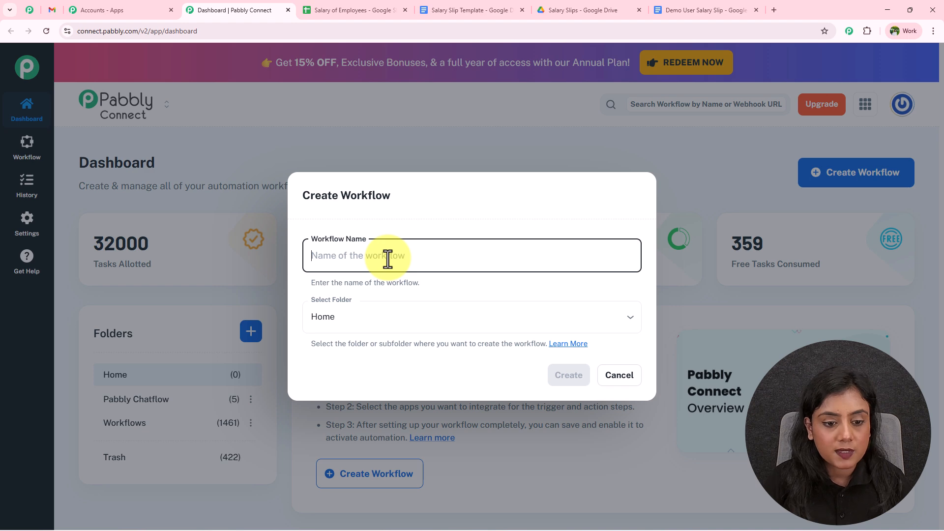
pyautogui.write('Automatically Create & Send Salary Slip PDF Every Month')
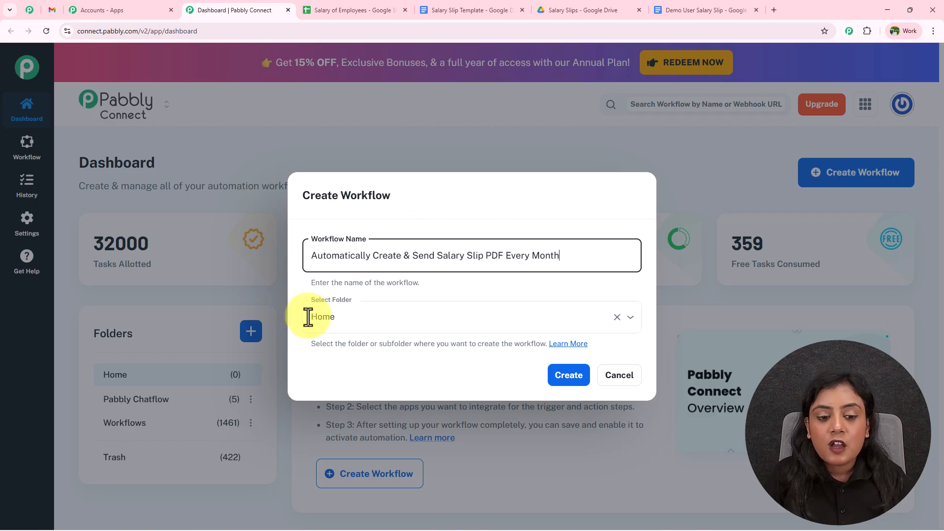
pyautogui.click(385, 320)
pyautogui.click(370, 398)
# Step: Create the workflow, add a trigger searching for Google Sheets, then return to the salary spreadsheet
pyautogui.click(569, 373)
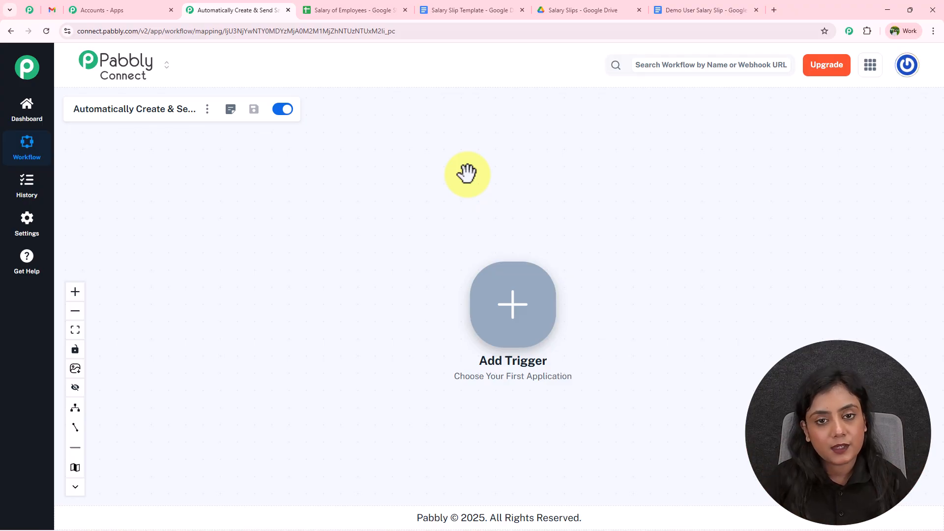
pyautogui.click(517, 292)
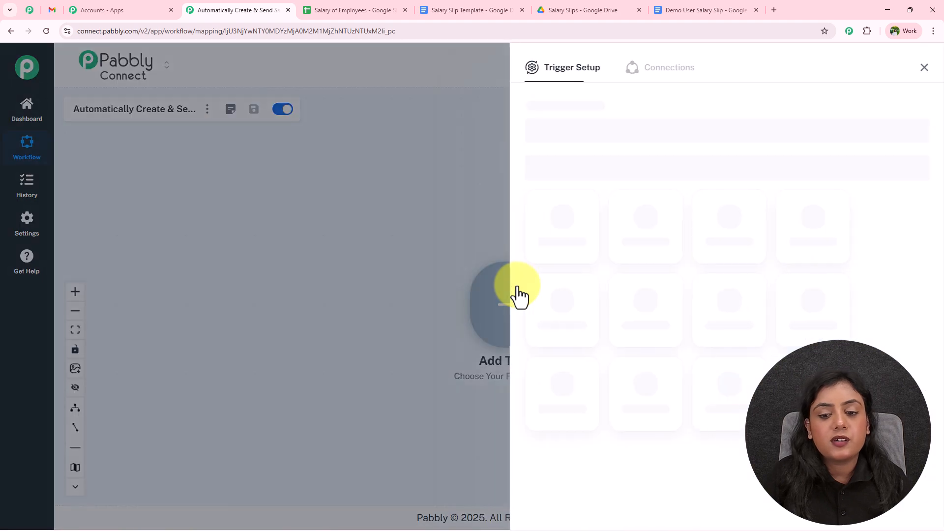
pyautogui.write('Goo')
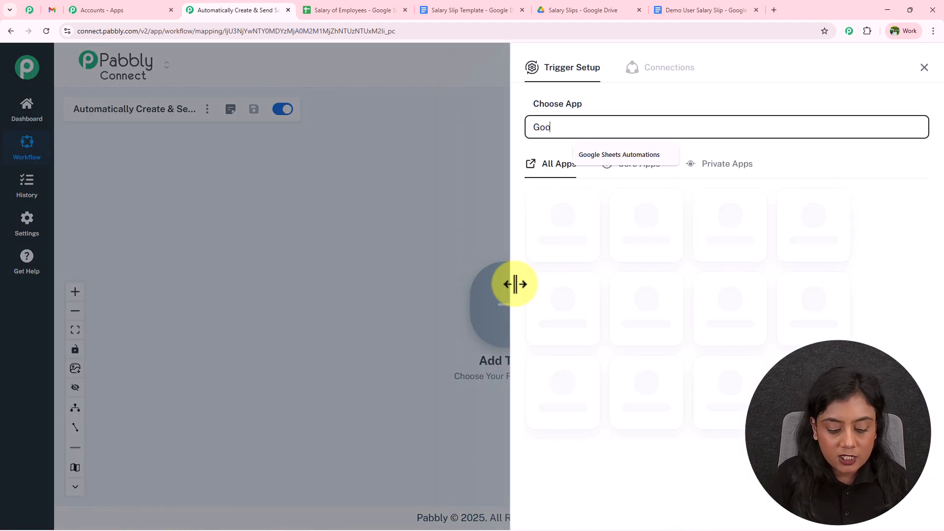
pyautogui.write('gle Sheets')
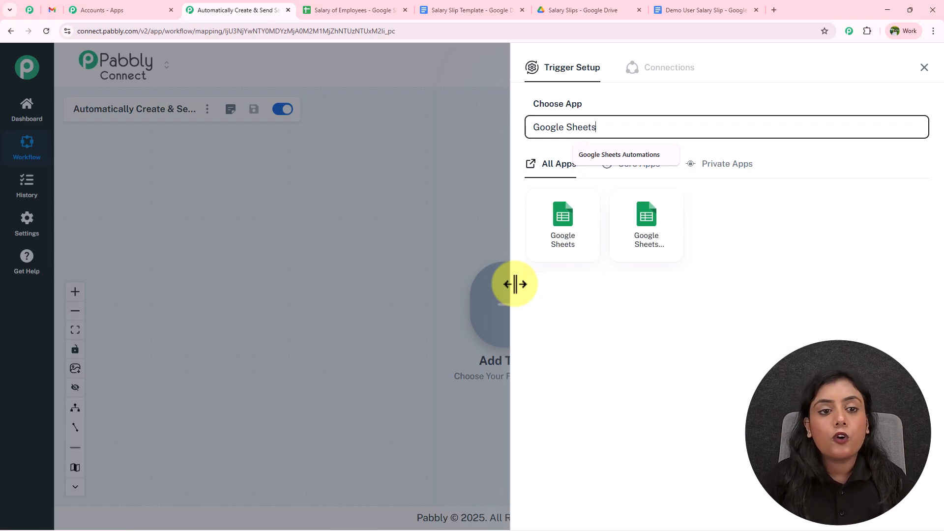
pyautogui.click(324, 9)
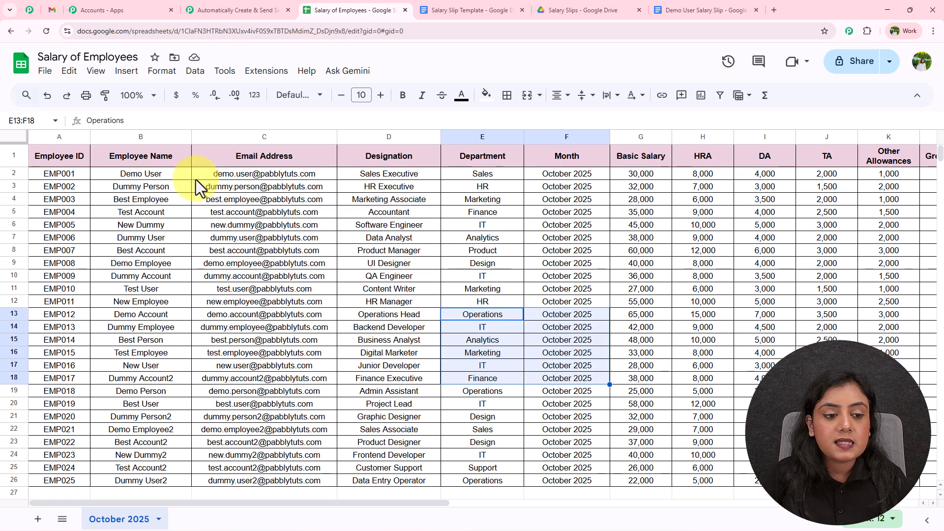
pyautogui.moveTo(59, 174); pyautogui.dragTo(575, 293)
pyautogui.click(575, 293)
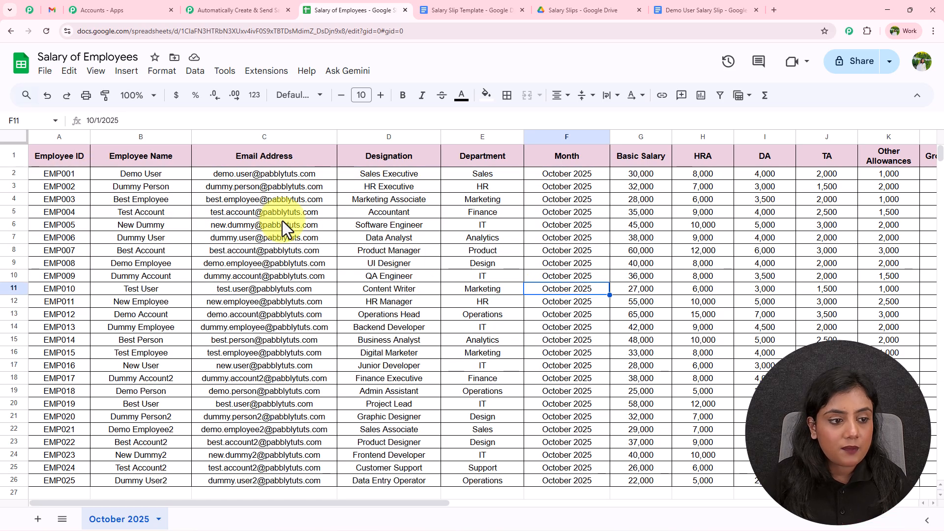
pyautogui.click(62, 161)
pyautogui.press('Right')
pyautogui.press('Right')
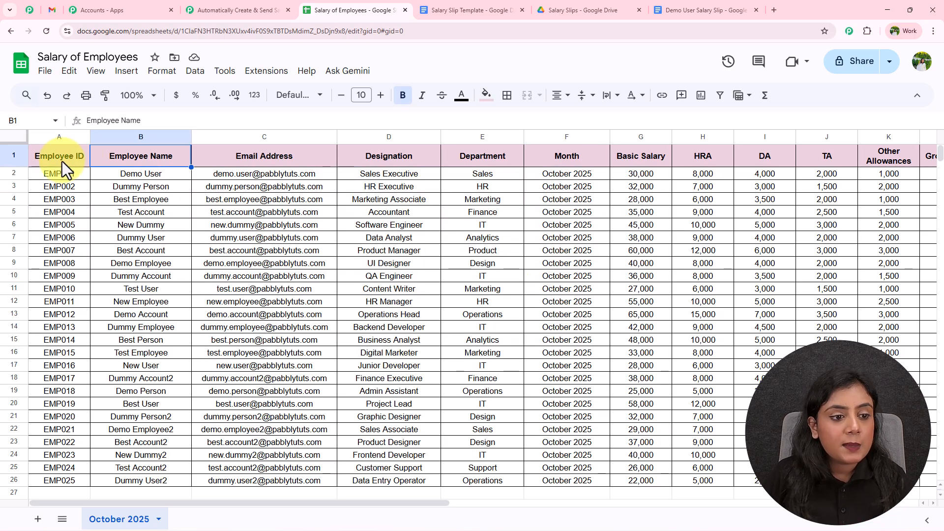
pyautogui.press('Right')
pyautogui.press('Right')
pyautogui.press('Right')
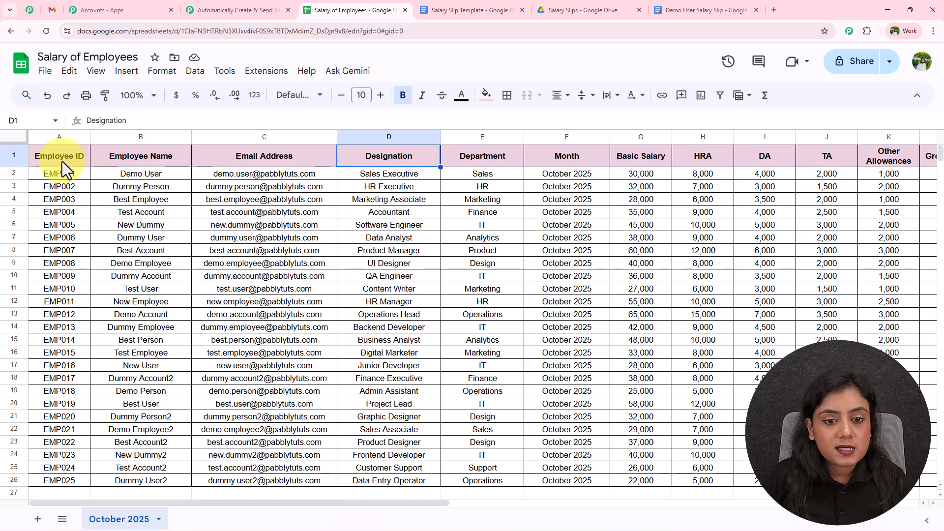
pyautogui.press('Right')
pyautogui.press('Right')
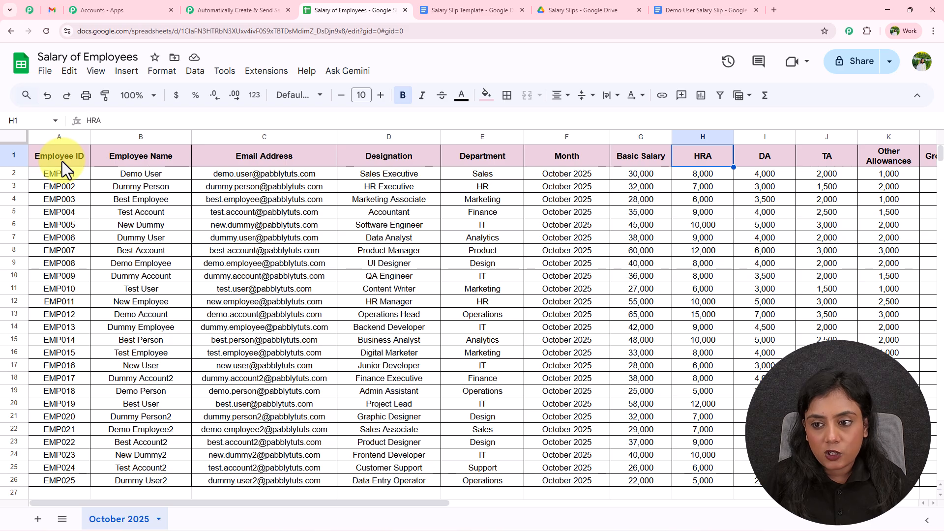
pyautogui.press('Right')
pyautogui.press('Right')
pyautogui.press('Right')
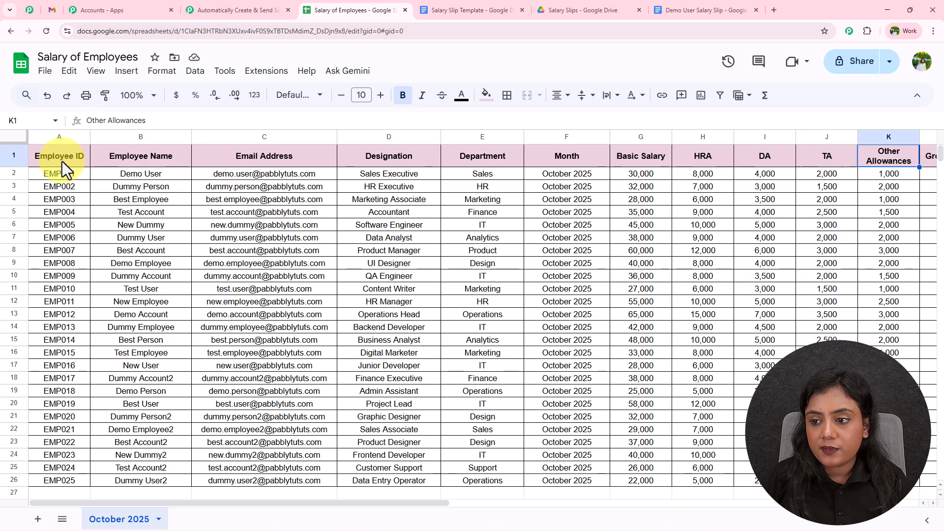
pyautogui.press('Right')
pyautogui.press('Right')
pyautogui.press('Right')
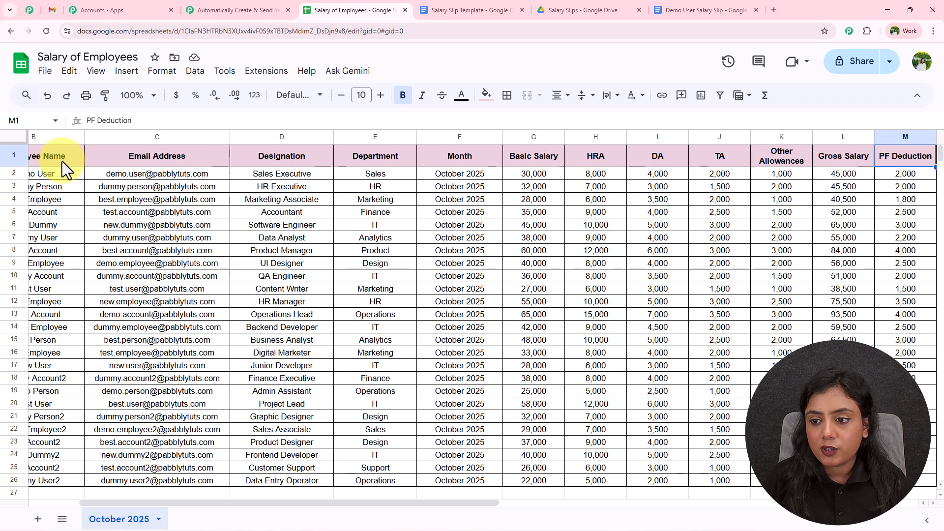
pyautogui.press('Left')
pyautogui.press('Left')
pyautogui.press('Right')
pyautogui.press('Right')
pyautogui.press('Right')
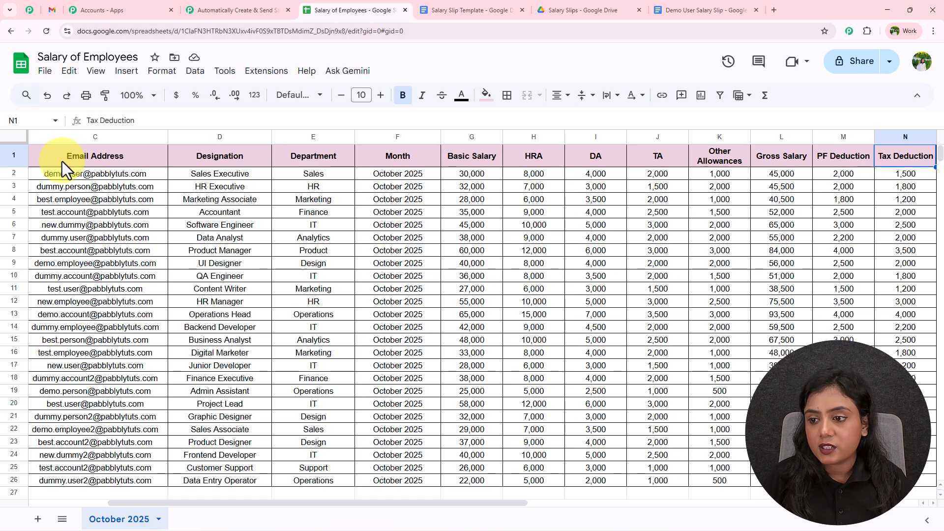
pyautogui.press('Right')
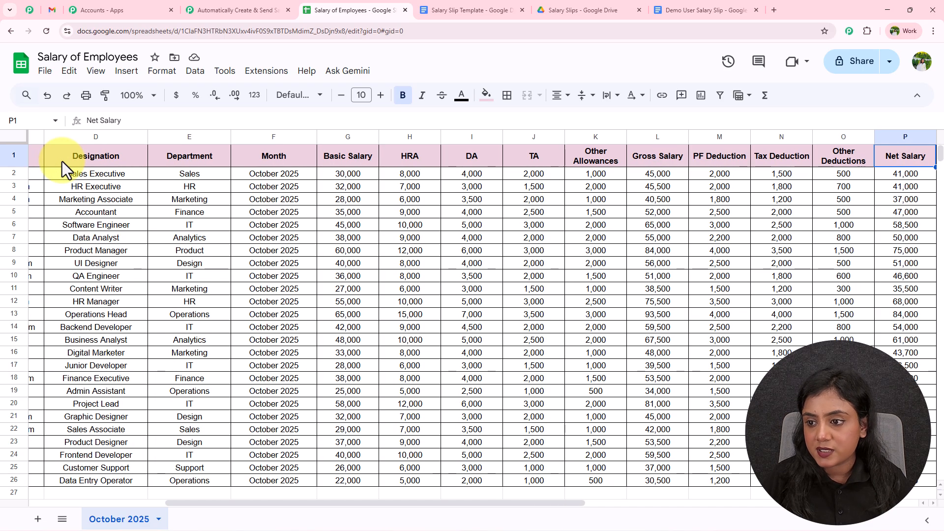
pyautogui.press('Right')
pyautogui.press('Left')
pyautogui.press('Right')
pyautogui.press('Right')
pyautogui.press('Right')
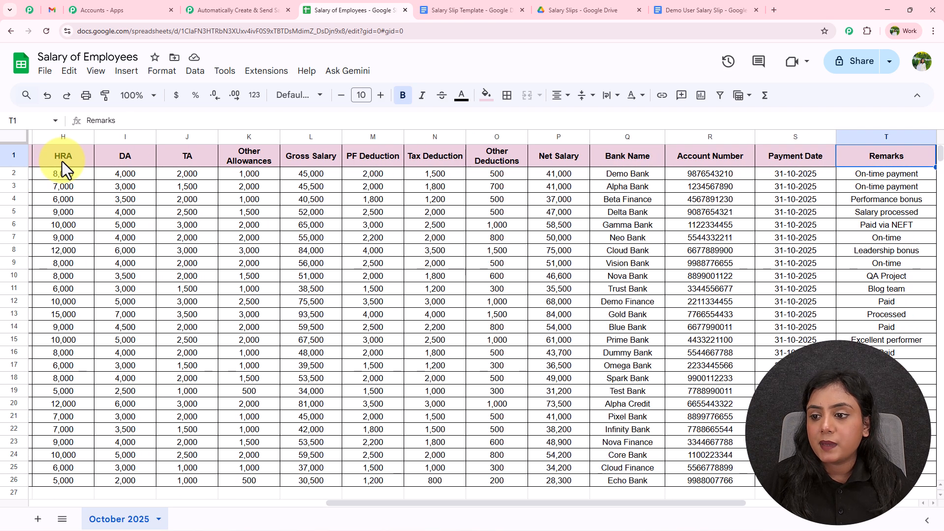
pyautogui.press('Left')
pyautogui.press('Left')
pyautogui.press('Left')
pyautogui.press('Left')
pyautogui.press('Left')
pyautogui.press('Left')
pyautogui.press('Left')
pyautogui.press('Left')
pyautogui.press('Left')
pyautogui.press('Left')
pyautogui.press('Left')
pyautogui.press('Left')
pyautogui.press('Left')
pyautogui.press('Left')
pyautogui.press('Left')
pyautogui.press('Left')
pyautogui.press('Left')
pyautogui.press('Left')
pyautogui.press('Left')
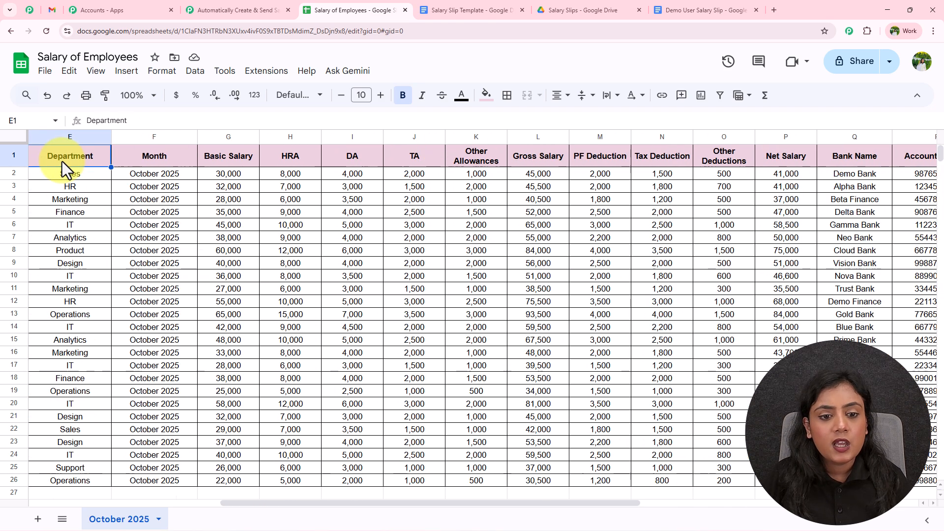
pyautogui.press('Right')
pyautogui.press('Right')
pyautogui.press('Right')
pyautogui.press('Right')
pyautogui.press('Right')
pyautogui.press('Right')
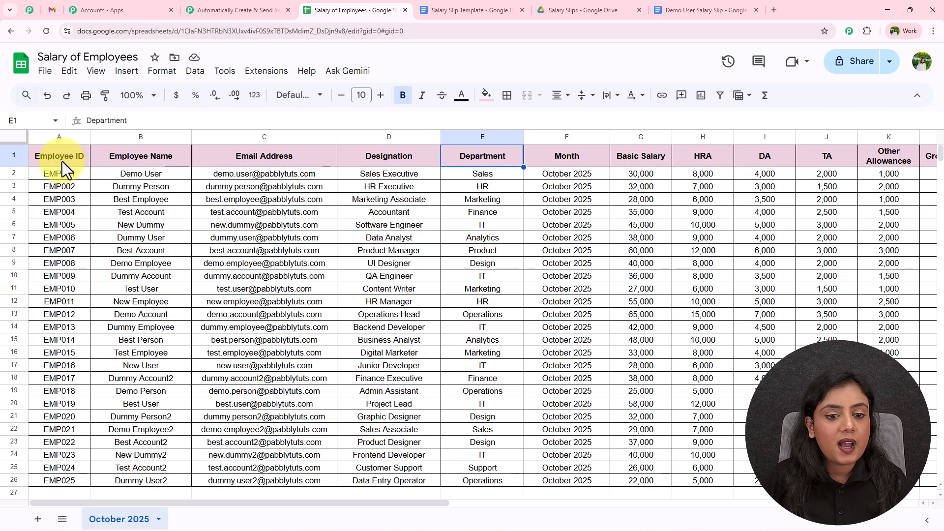
pyautogui.press('Right')
pyautogui.press('Right')
pyautogui.press('Right')
pyautogui.press('Right')
pyautogui.press('Right')
pyautogui.press('Right')
pyautogui.press('Right')
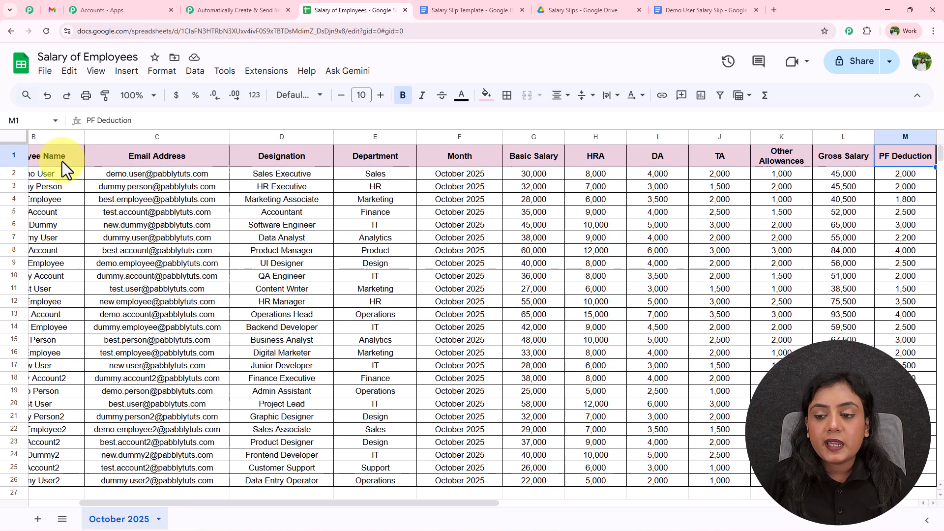
pyautogui.press('Down')
pyautogui.press('Down')
pyautogui.press('Down')
pyautogui.press('Left')
pyautogui.press('Left')
pyautogui.press('Left')
pyautogui.press('Left')
pyautogui.press('Left')
pyautogui.press('Left')
pyautogui.press('Left')
pyautogui.press('Left')
pyautogui.press('Left')
pyautogui.press('Left')
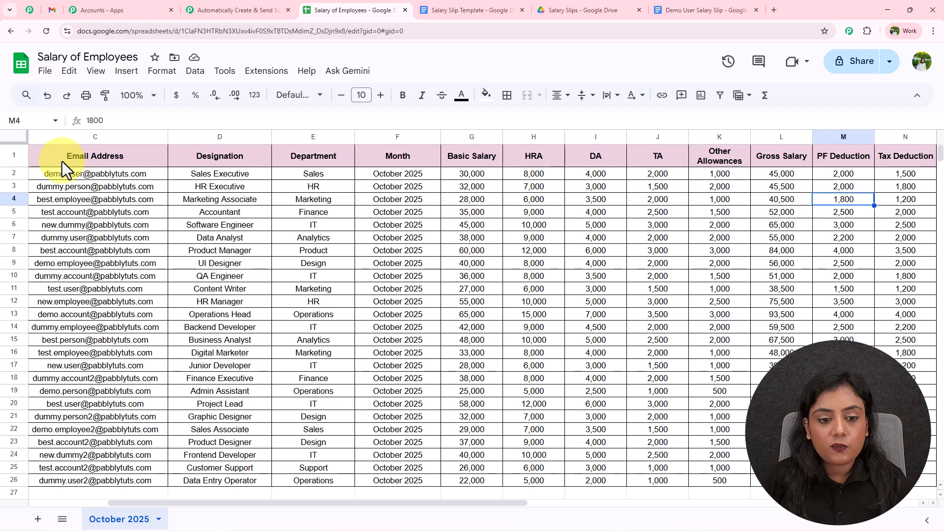
pyautogui.press('Left')
pyautogui.press('Left')
pyautogui.press('Left')
pyautogui.press('Down')
pyautogui.press('Down')
pyautogui.press('Down')
pyautogui.press('Down')
pyautogui.press('Down')
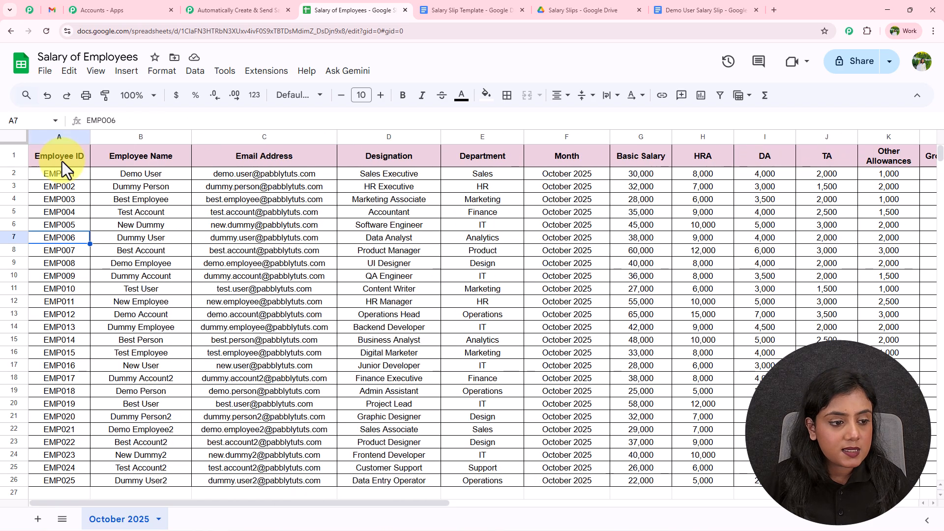
pyautogui.press('Down')
pyautogui.press('Down')
pyautogui.press('Down')
pyautogui.press('Down')
pyautogui.press('Down')
pyautogui.press('Down')
pyautogui.press('Down')
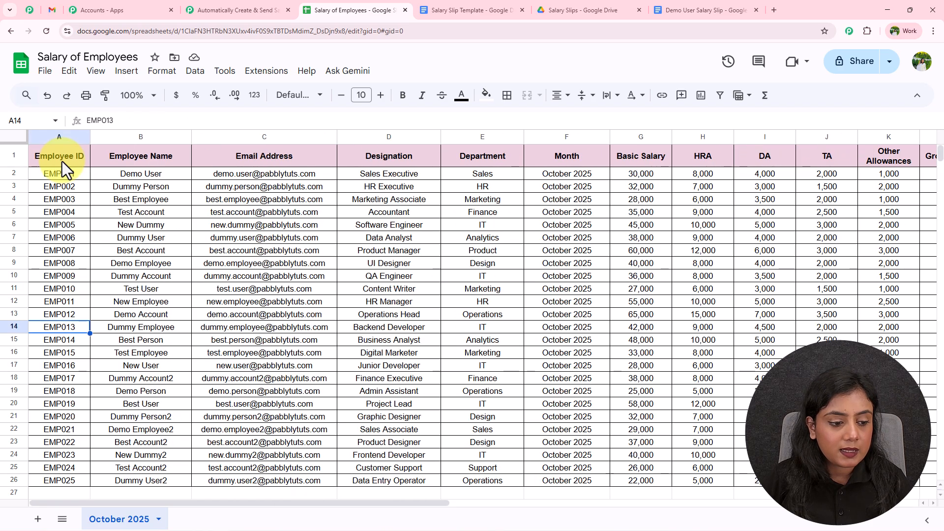
pyautogui.press('Up')
pyautogui.press('Up')
pyautogui.press('Up')
pyautogui.press('Up')
pyautogui.press('Up')
pyautogui.press('Up')
pyautogui.press('Up')
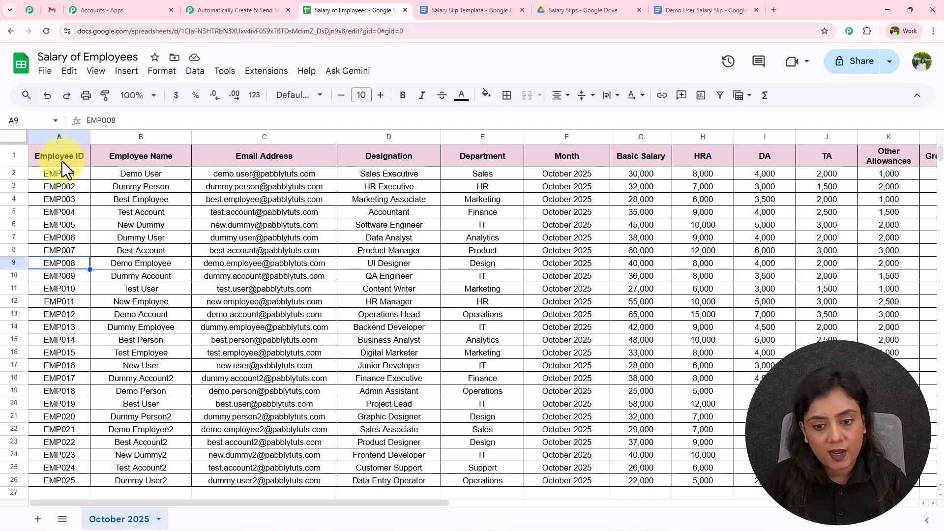
pyautogui.press('Right')
pyautogui.press('Right')
pyautogui.press('Right')
pyautogui.press('Right')
pyautogui.press('Right')
pyautogui.press('Right')
pyautogui.press('Right')
pyautogui.press('Right')
pyautogui.press('Right')
pyautogui.press('Right')
pyautogui.press('Right')
pyautogui.press('Right')
pyautogui.press('Left')
pyautogui.press('Left')
pyautogui.press('Left')
pyautogui.press('Left')
pyautogui.press('Left')
pyautogui.press('Left')
pyautogui.press('Left')
pyautogui.press('Left')
pyautogui.press('Left')
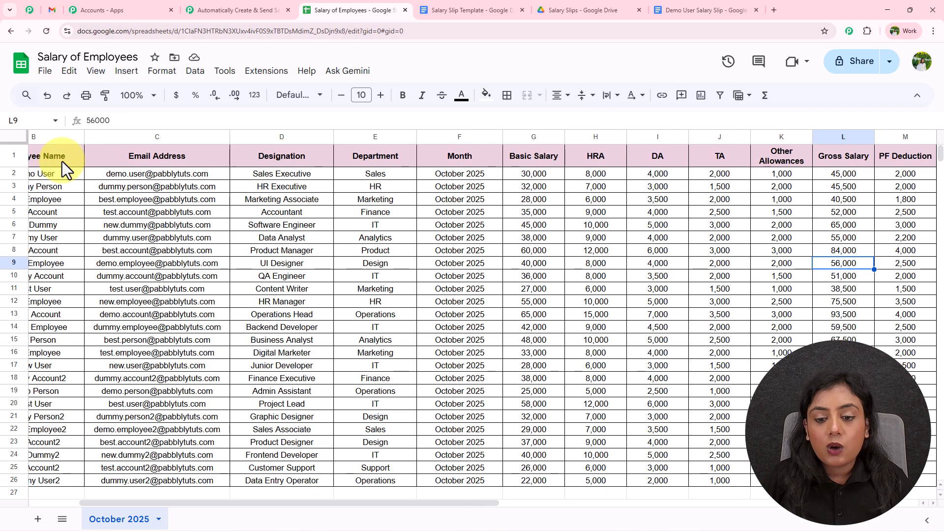
pyautogui.press('Left')
pyautogui.press('Left')
pyautogui.press('Left')
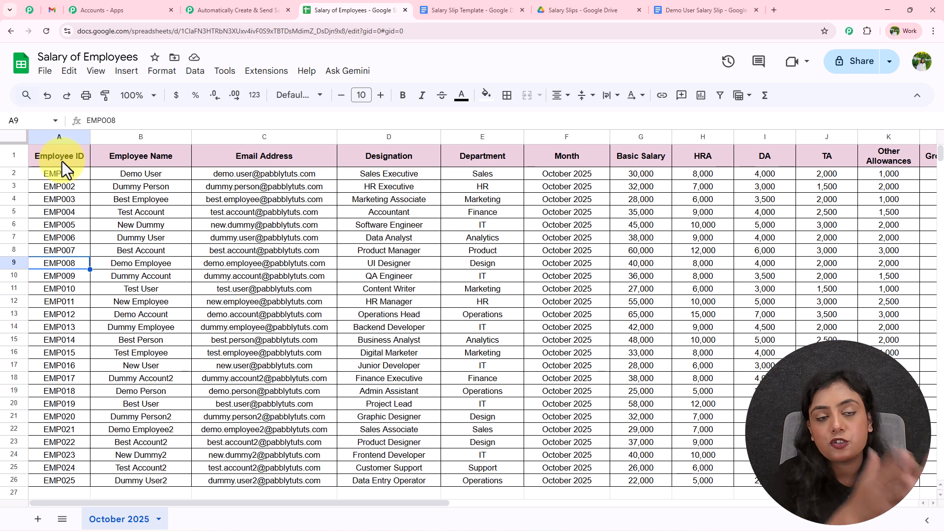
pyautogui.click(236, 10)
# Step: Set the Google Sheets trigger event to New or Updated Spreadsheet Row and connect it
pyautogui.click(565, 238)
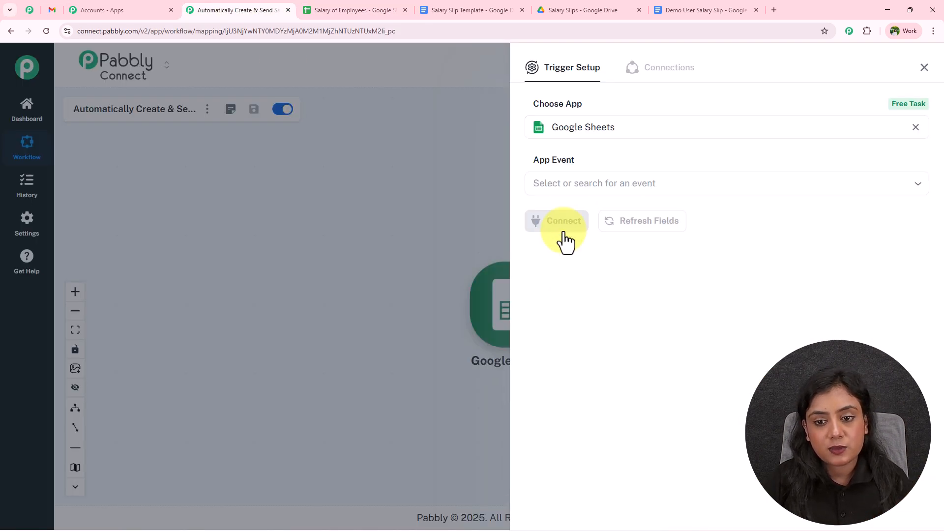
pyautogui.click(571, 184)
pyautogui.click(579, 216)
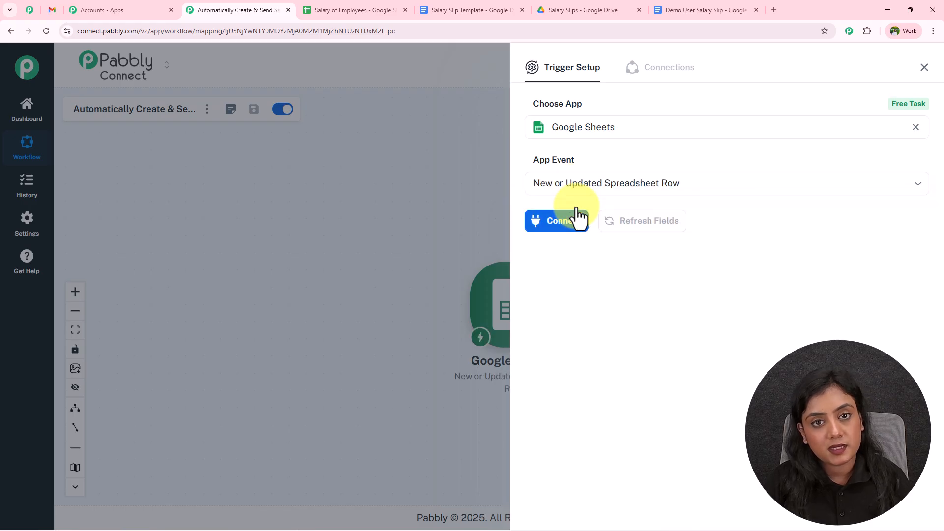
pyautogui.click(561, 237)
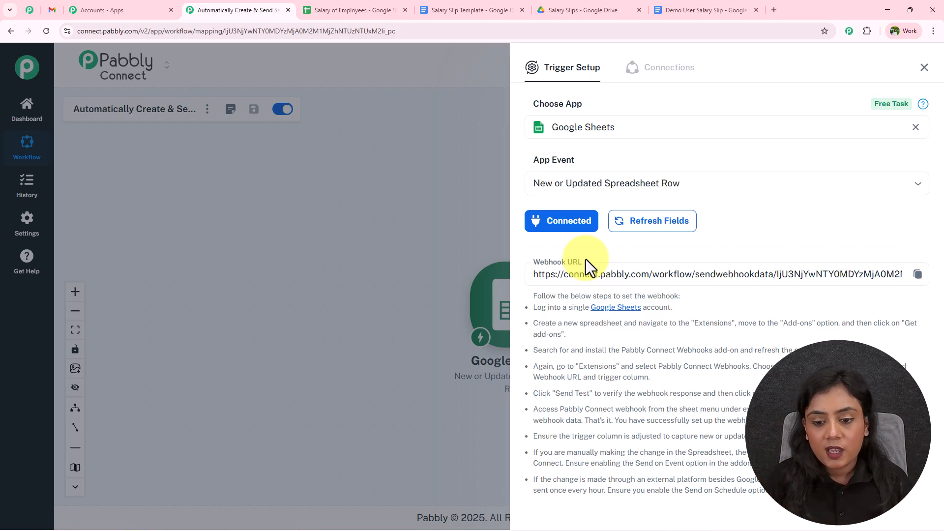
# Step: Copy the trigger's webhook URL and switch back to the salary spreadsheet
pyautogui.scroll(-3, 586, 256)
pyautogui.moveTo(528, 170); pyautogui.dragTo(786, 381)
pyautogui.click(918, 150)
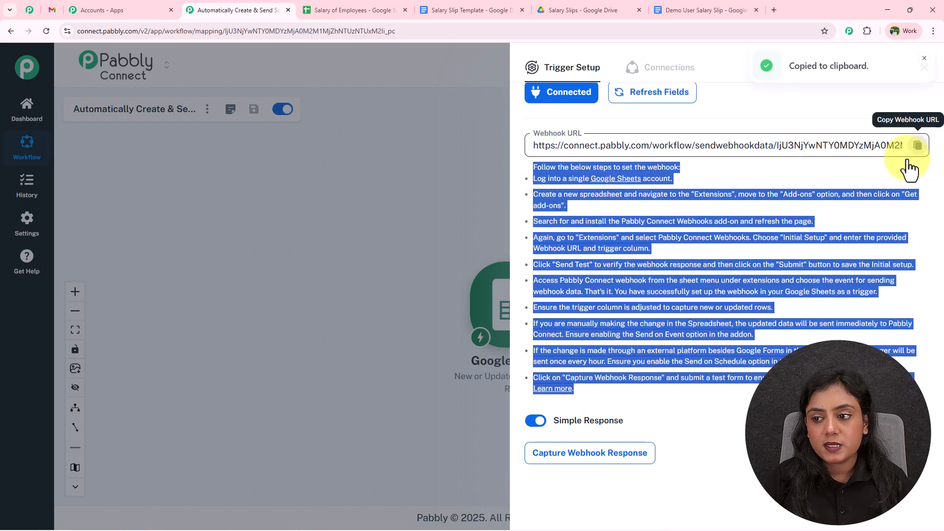
pyautogui.click(373, 4)
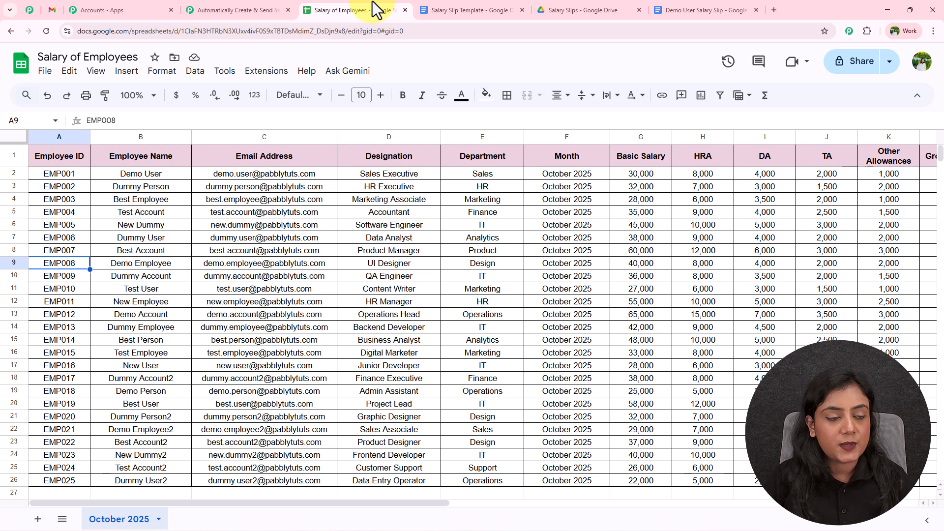
pyautogui.click(266, 81)
pyautogui.moveTo(272, 92)
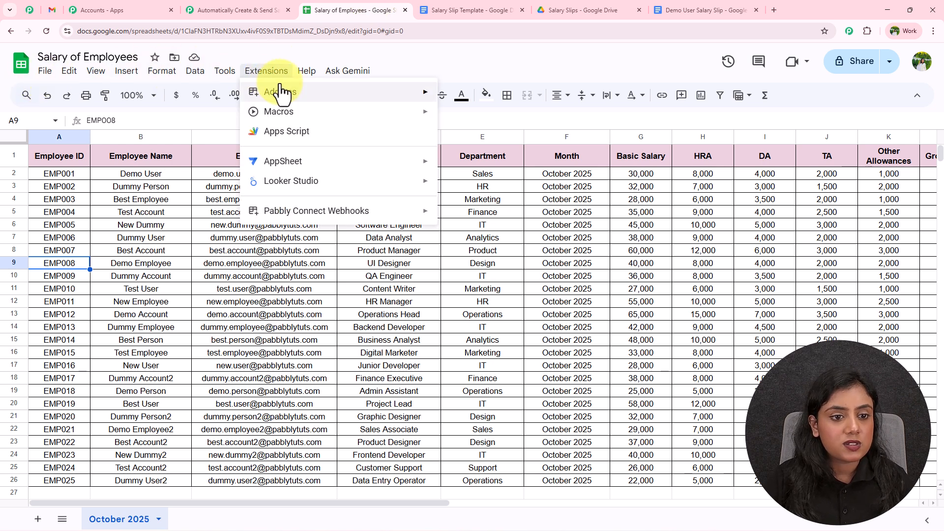
pyautogui.click(477, 97)
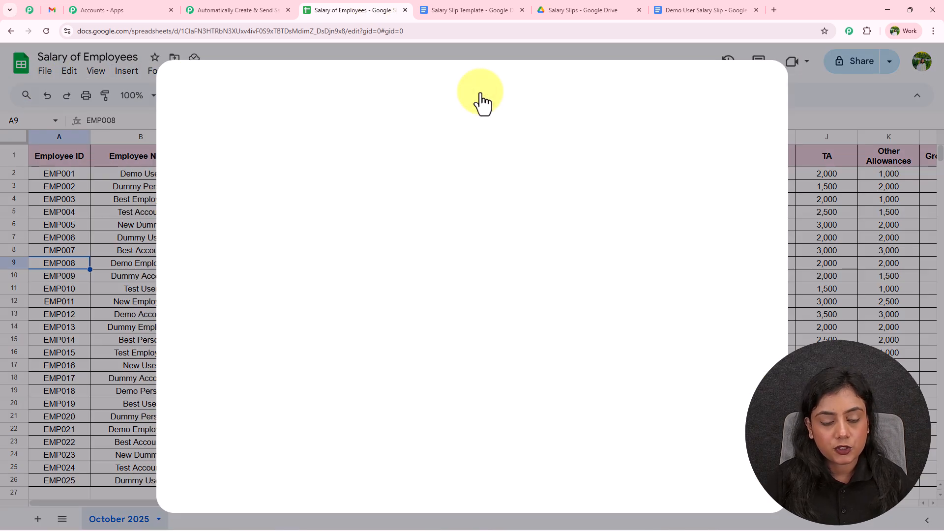
pyautogui.click(532, 94)
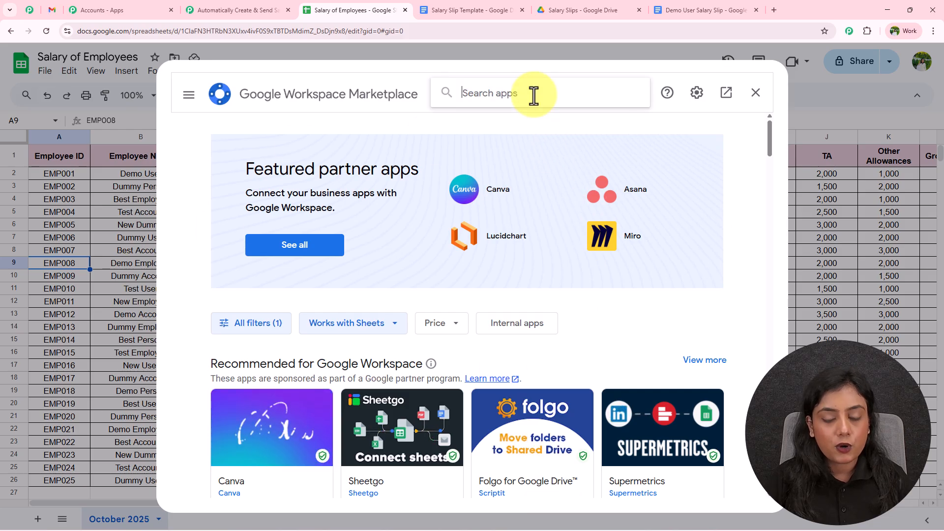
pyautogui.write('Pabbly')
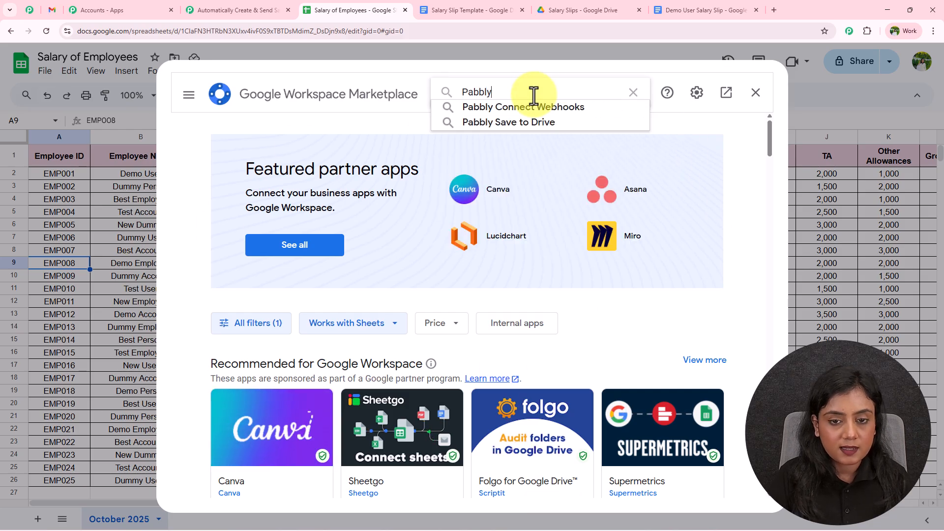
pyautogui.click(550, 106)
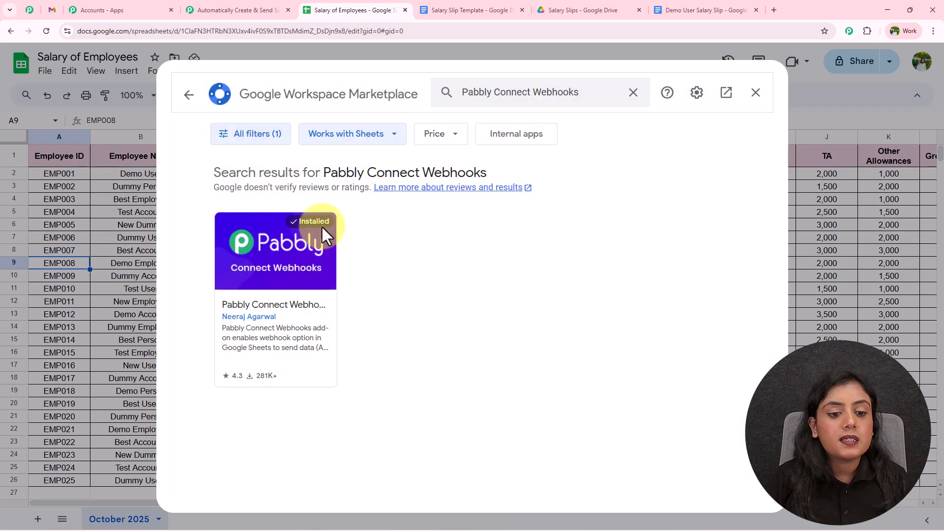
pyautogui.click(285, 252)
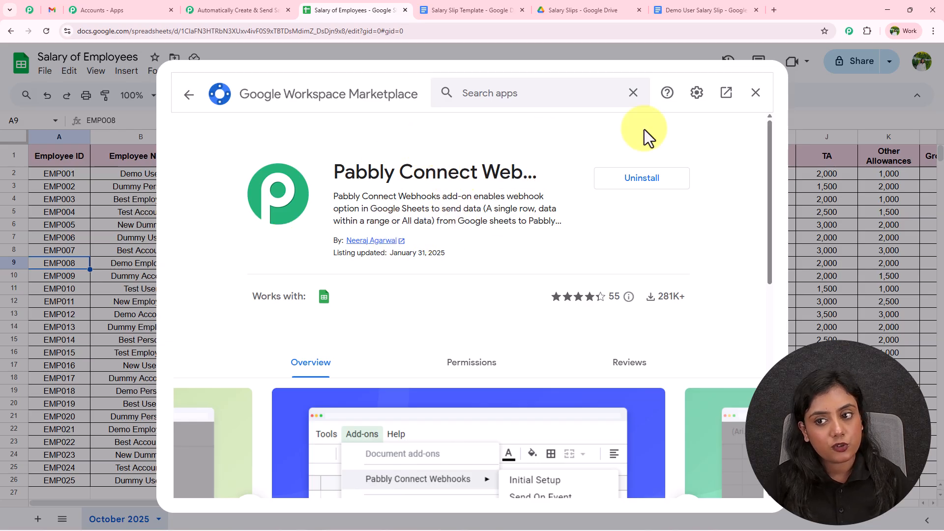
# Step: Reload the spreadsheet and open Extensions > Pabbly Connect Webhooks > Initial Setup
pyautogui.click(755, 92)
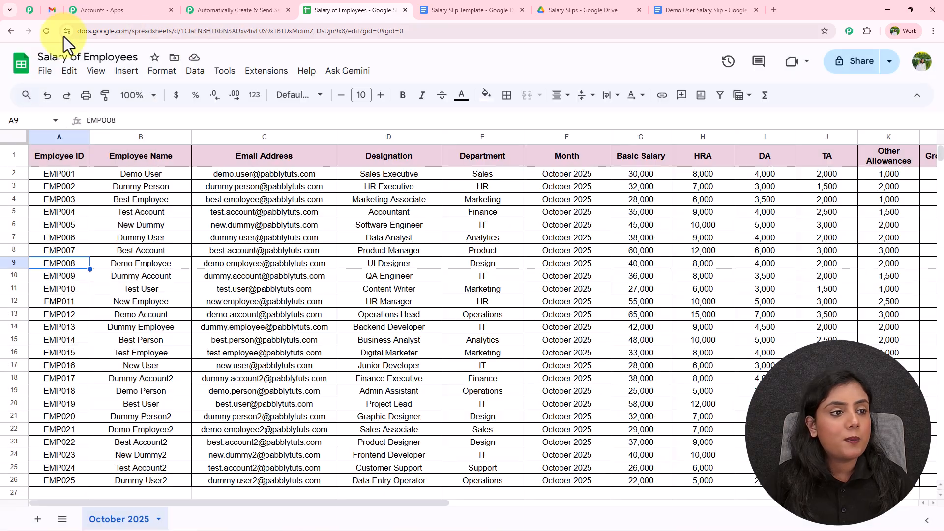
pyautogui.click(51, 28)
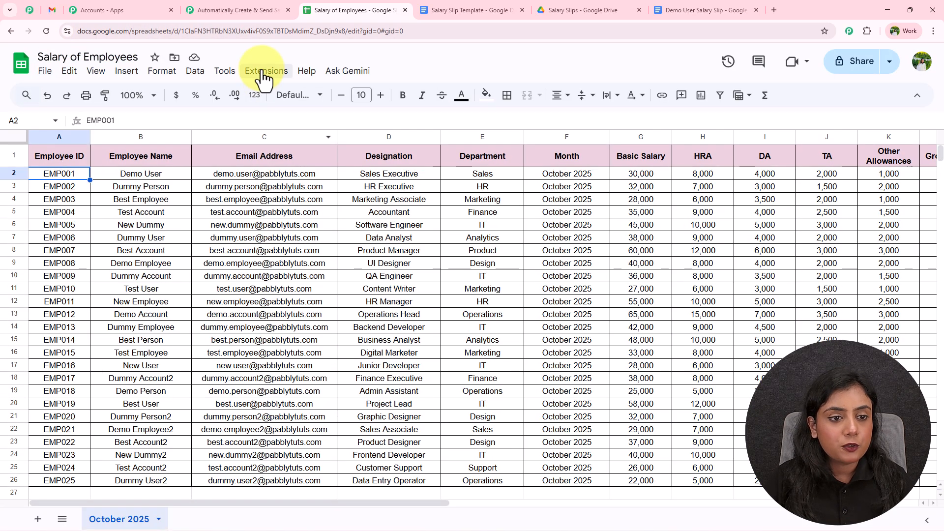
pyautogui.click(262, 74)
pyautogui.moveTo(285, 220)
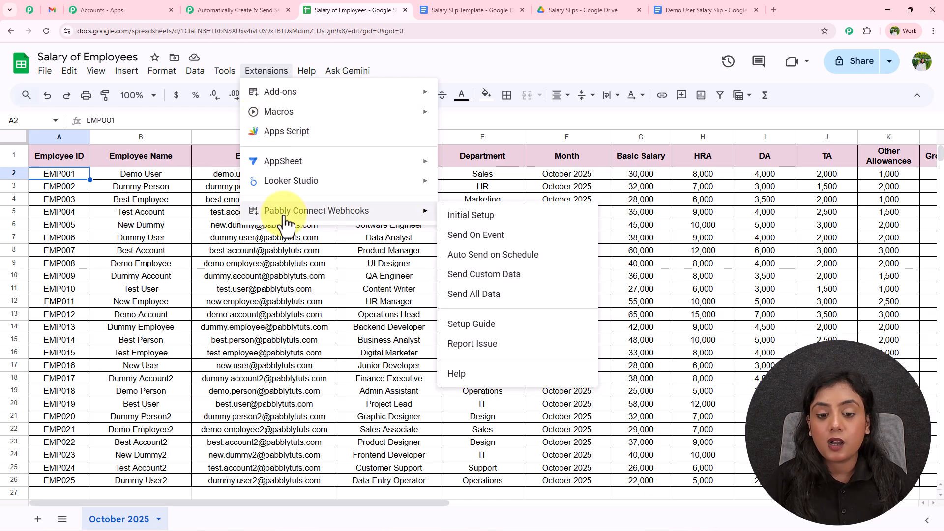
pyautogui.click(504, 219)
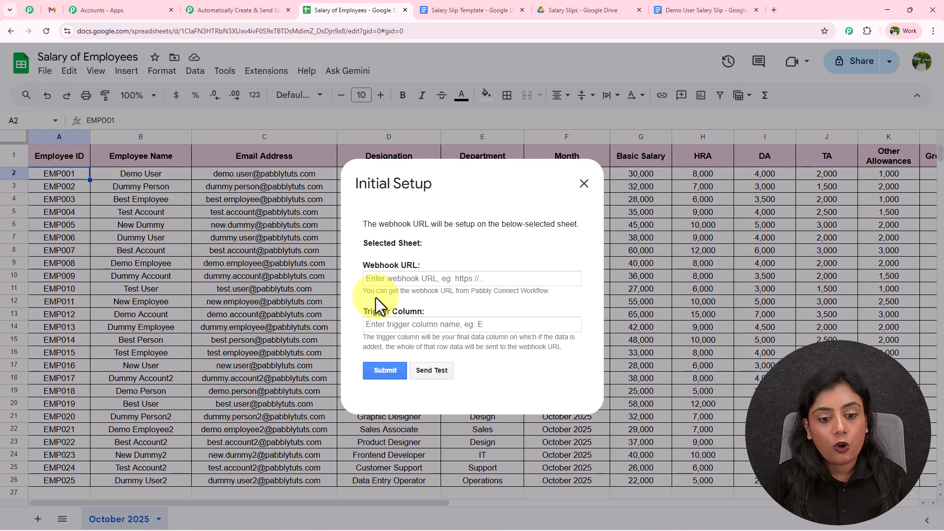
# Step: Paste the webhook URL and enter T as the trigger column
pyautogui.moveTo(361, 270); pyautogui.dragTo(429, 267)
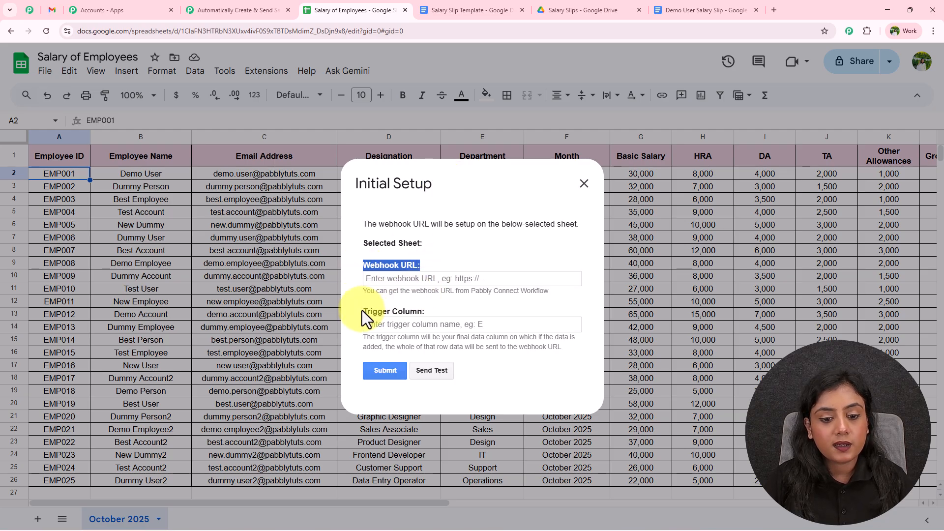
pyautogui.moveTo(361, 310); pyautogui.dragTo(473, 310)
pyautogui.click(487, 307)
pyautogui.click(436, 279)
pyautogui.hotkey('ctrl', 'v')
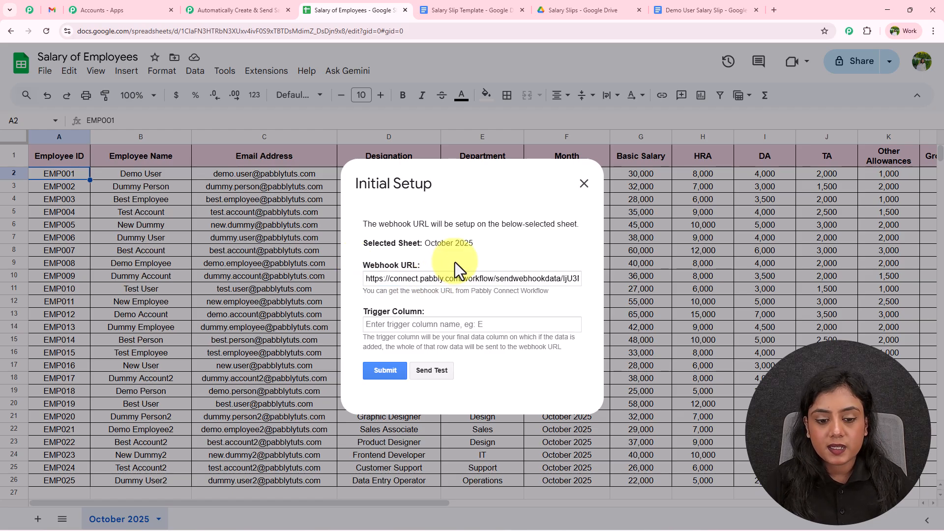
pyautogui.moveTo(363, 337); pyautogui.dragTo(567, 347)
pyautogui.click(561, 362)
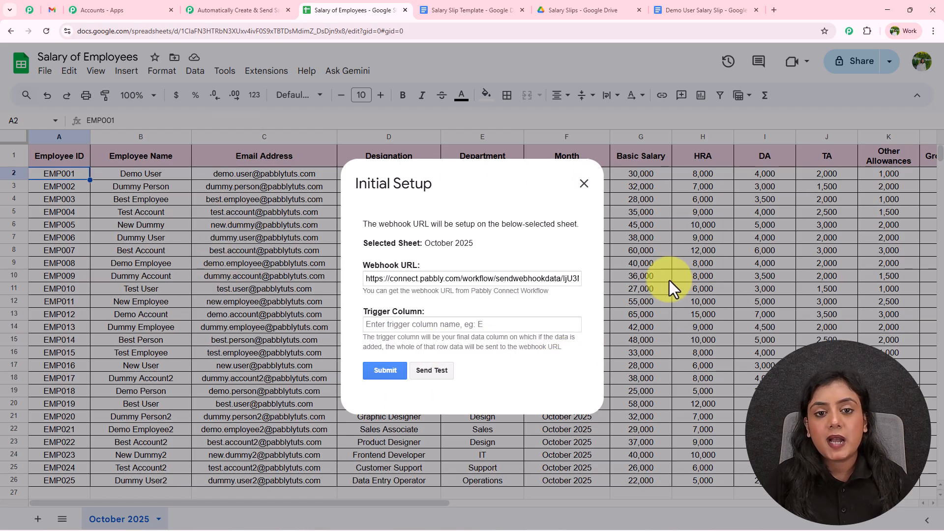
pyautogui.click(445, 323)
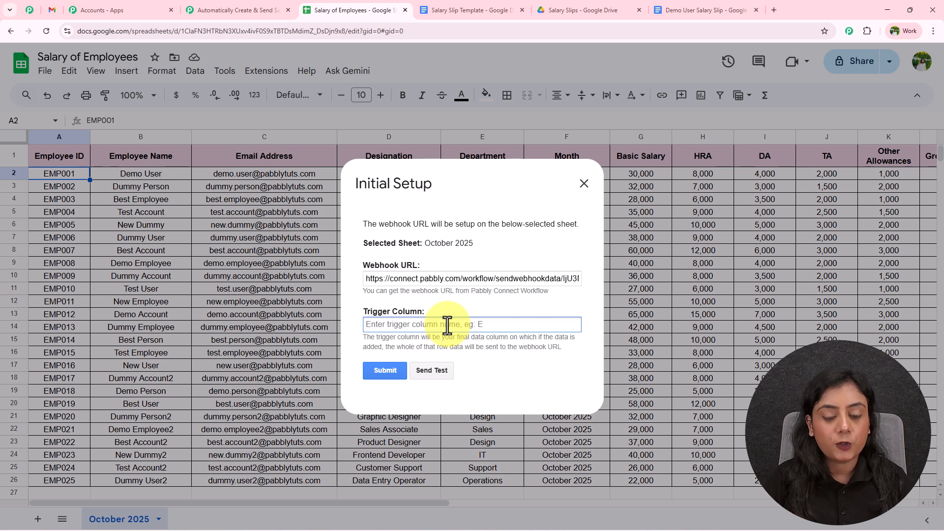
pyautogui.write('T')
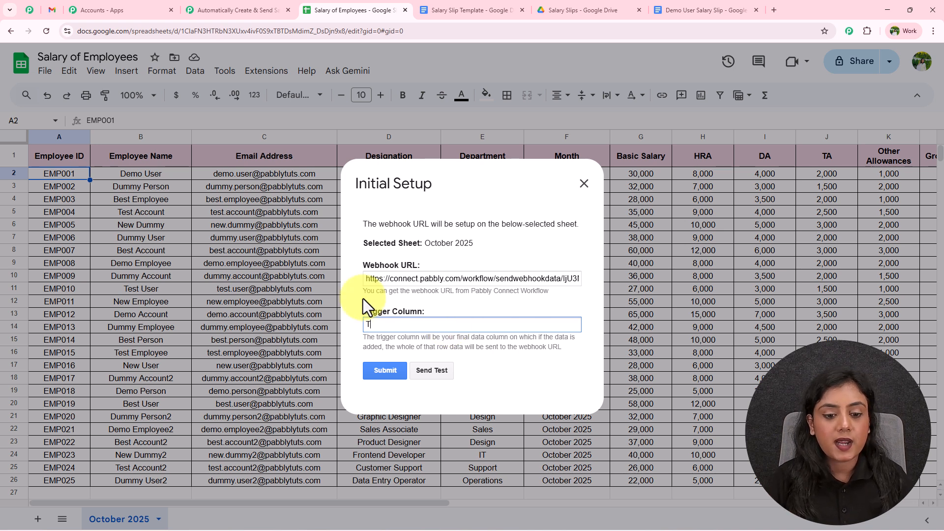
# Step: Submit the webhook setup, confirm the success message, and switch to Pabbly Connect
pyautogui.click(386, 372)
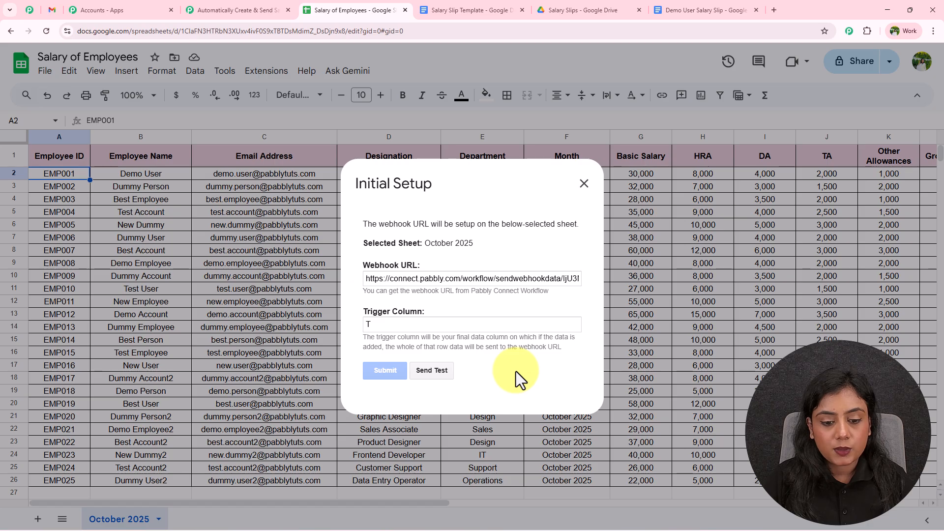
pyautogui.moveTo(362, 379); pyautogui.dragTo(512, 379)
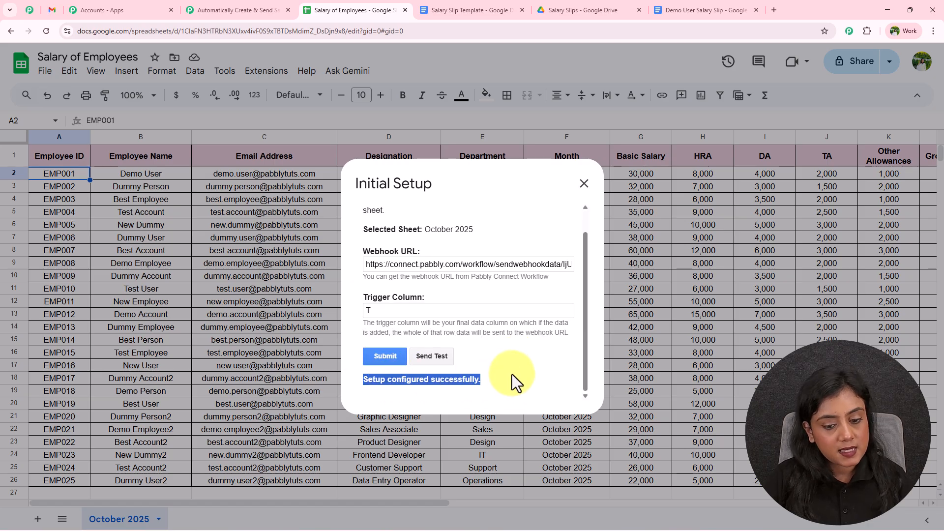
pyautogui.click(511, 374)
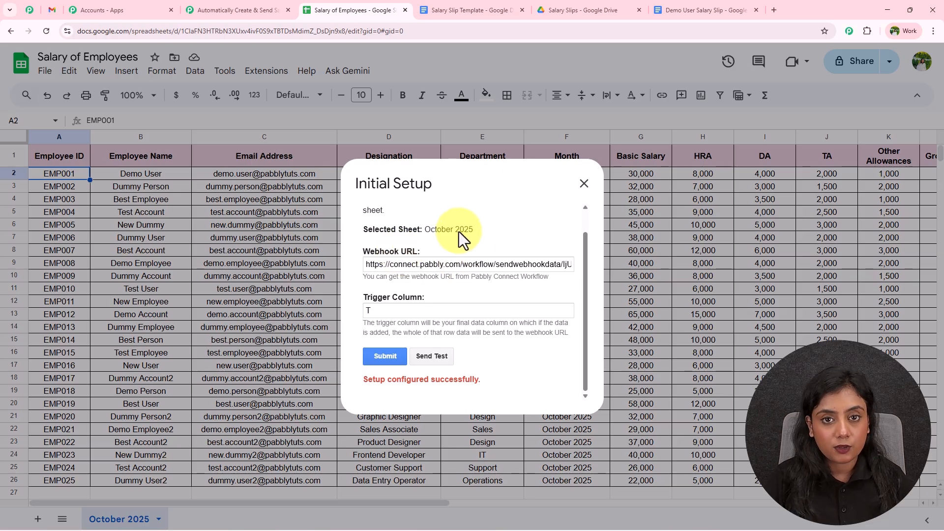
pyautogui.click(257, 7)
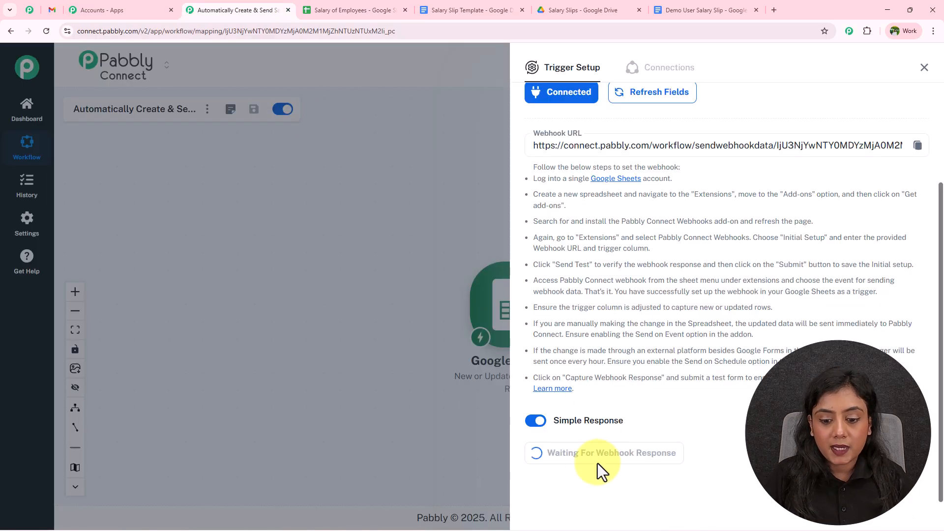
# Step: Send a test row from the setup dialog, confirm Pabbly received it, then close the dialog
pyautogui.click(388, 7)
pyautogui.click(441, 364)
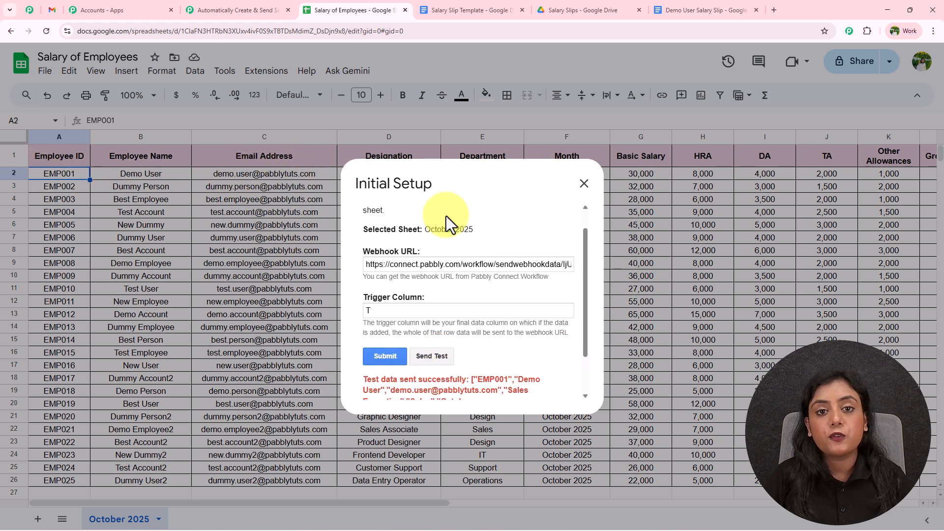
pyautogui.scroll(-1, 456, 245)
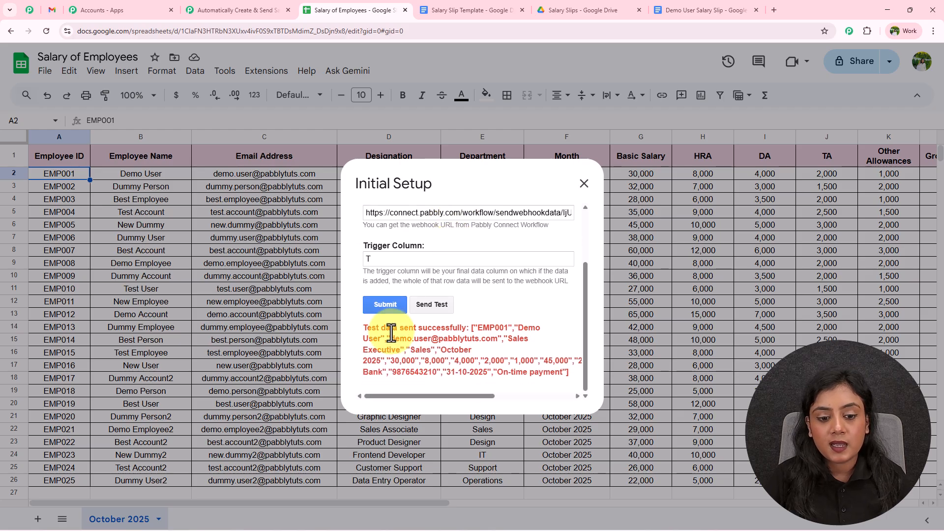
pyautogui.moveTo(361, 328); pyautogui.dragTo(466, 328)
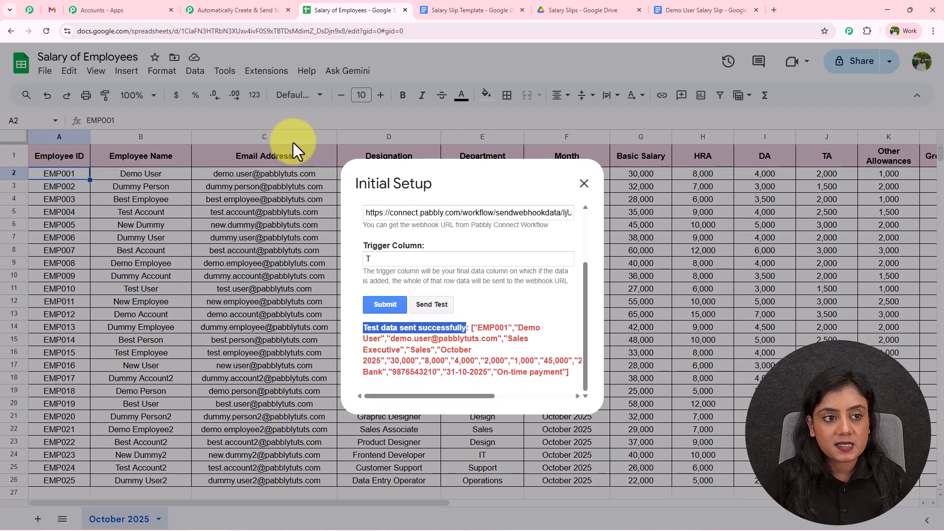
pyautogui.click(241, 10)
pyautogui.scroll(-4, 666, 386)
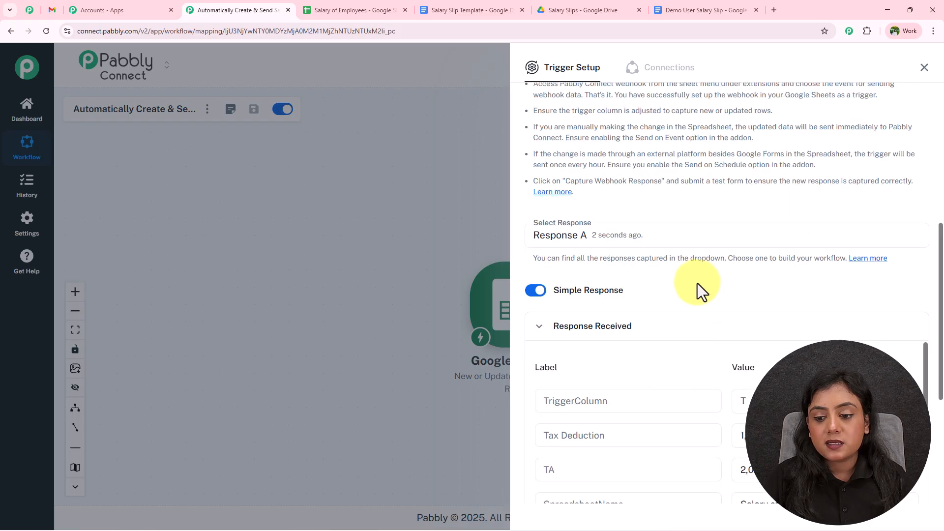
pyautogui.scroll(-4, 698, 287)
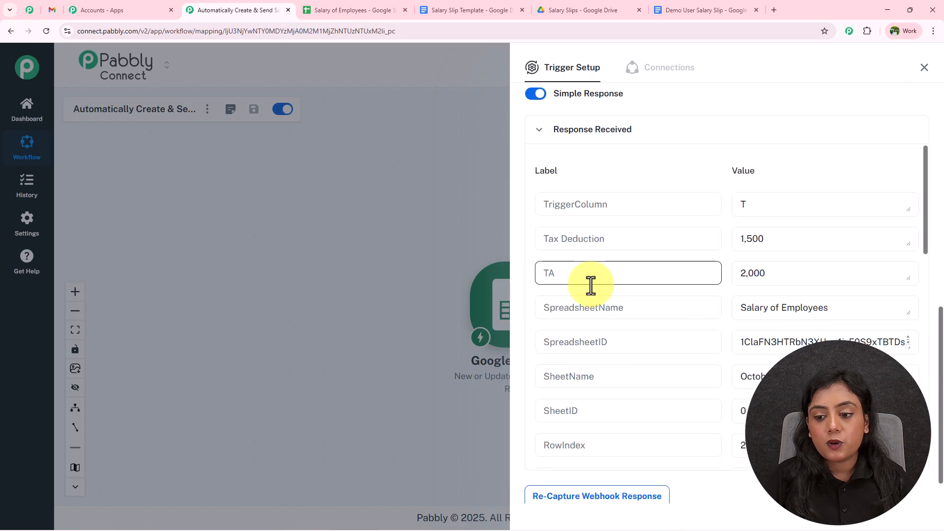
pyautogui.click(307, 9)
pyautogui.click(583, 184)
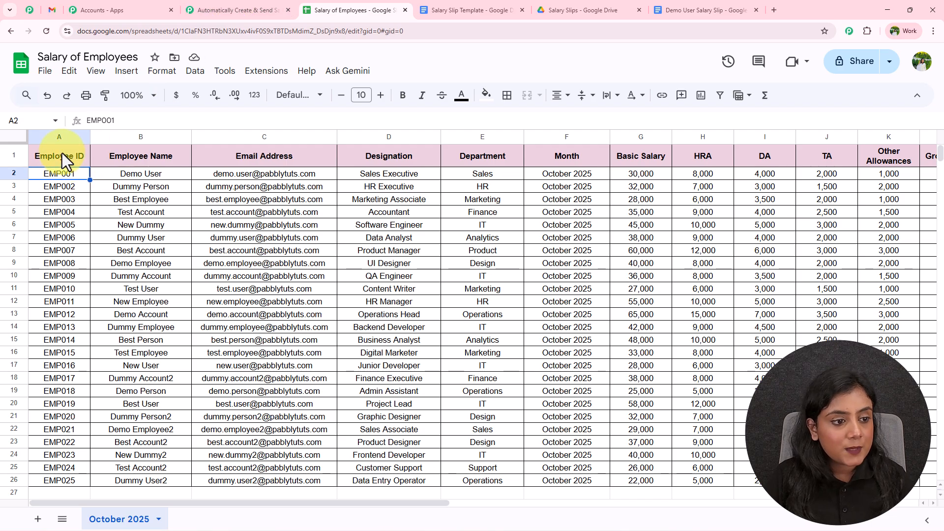
# Step: Check the first employee's name, email, designation, department and month cells
pyautogui.click(133, 177)
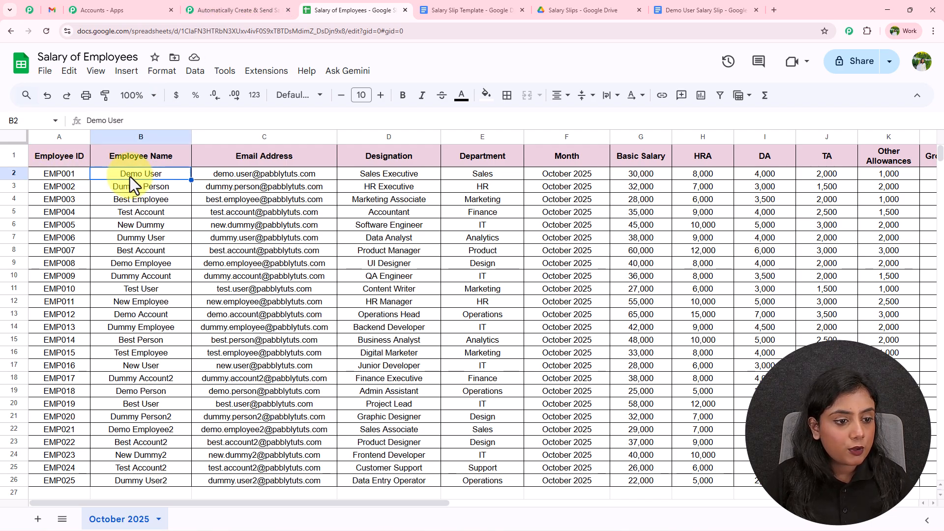
pyautogui.click(254, 173)
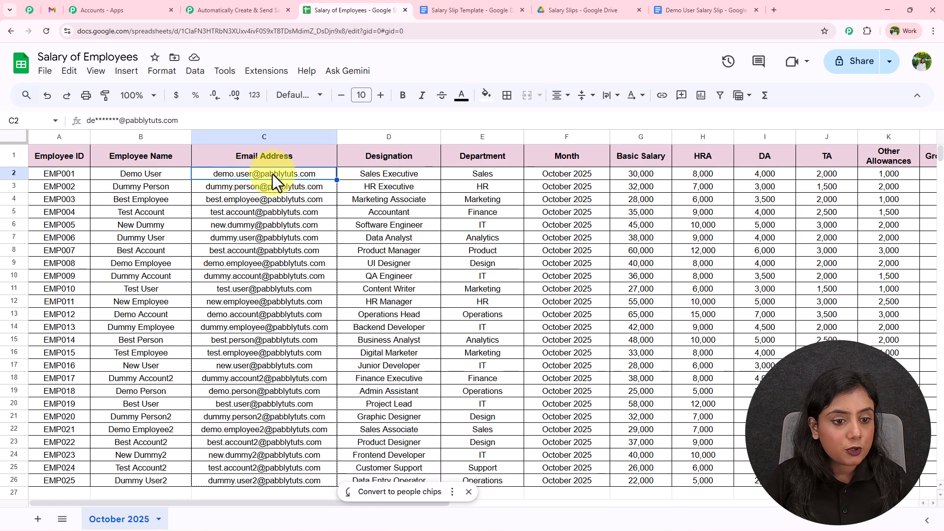
pyautogui.click(388, 178)
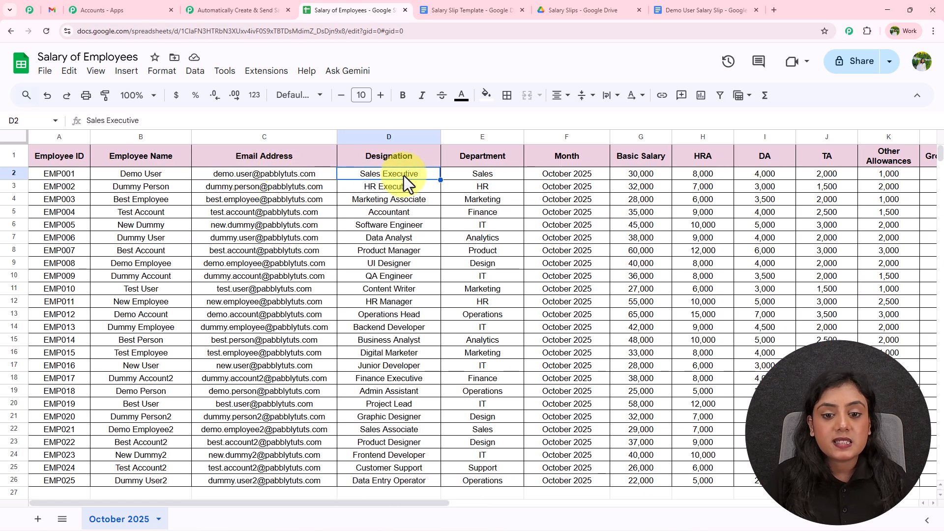
pyautogui.click(491, 175)
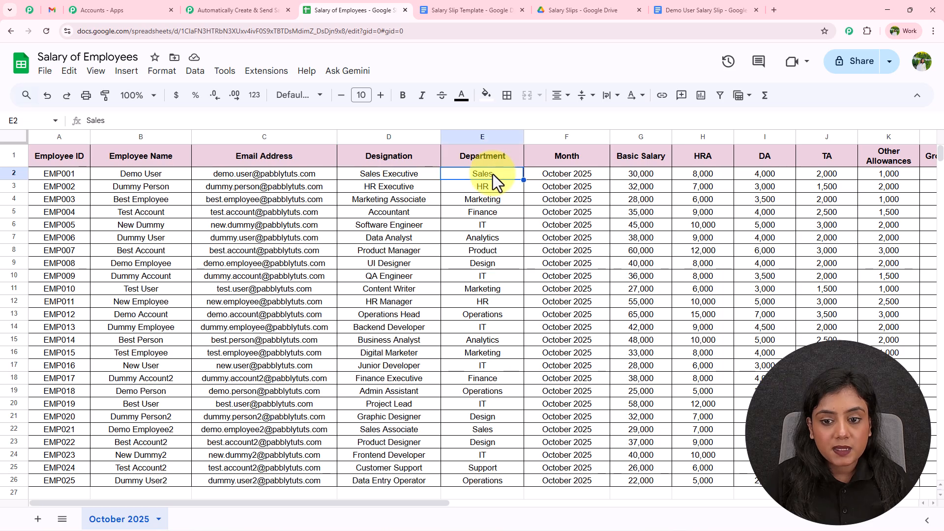
pyautogui.click(562, 176)
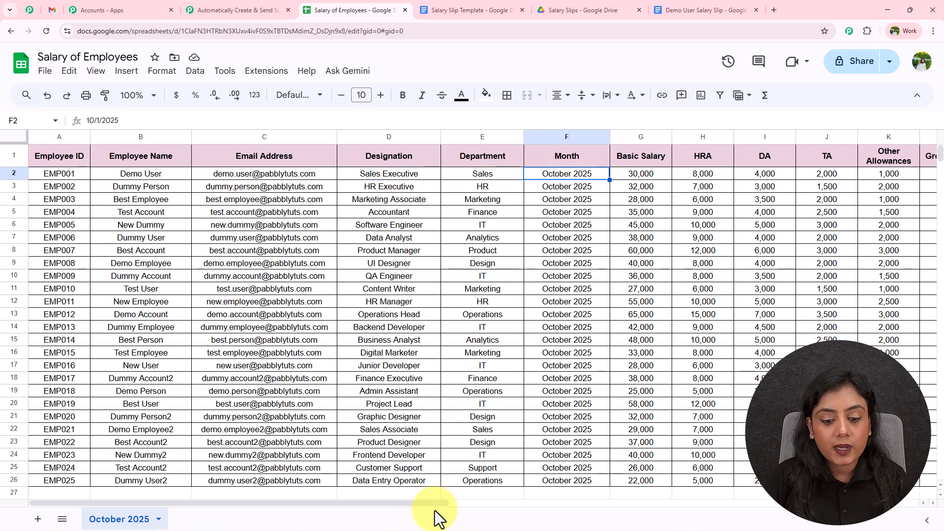
# Step: Review the first employee's Basic Salary, HRA, DA, TA and Other Allowances
pyautogui.moveTo(435, 506); pyautogui.dragTo(583, 499)
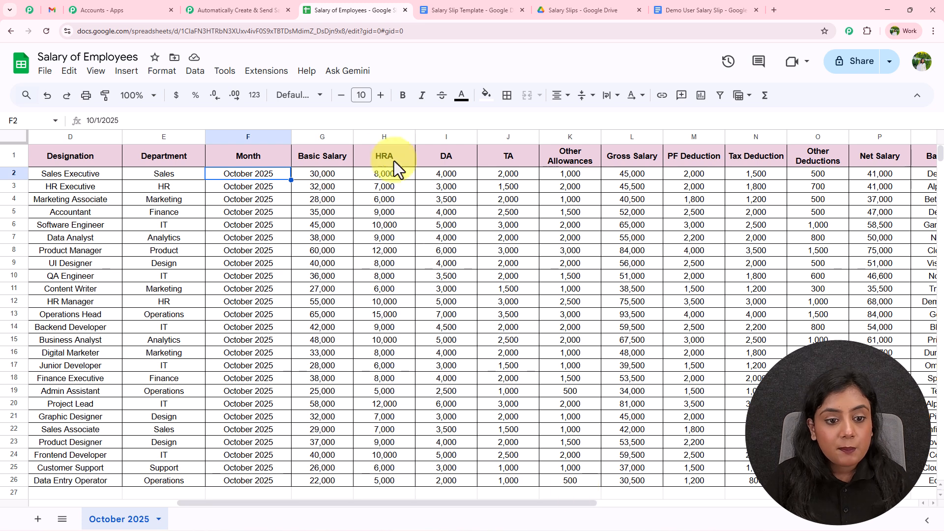
pyautogui.click(315, 175)
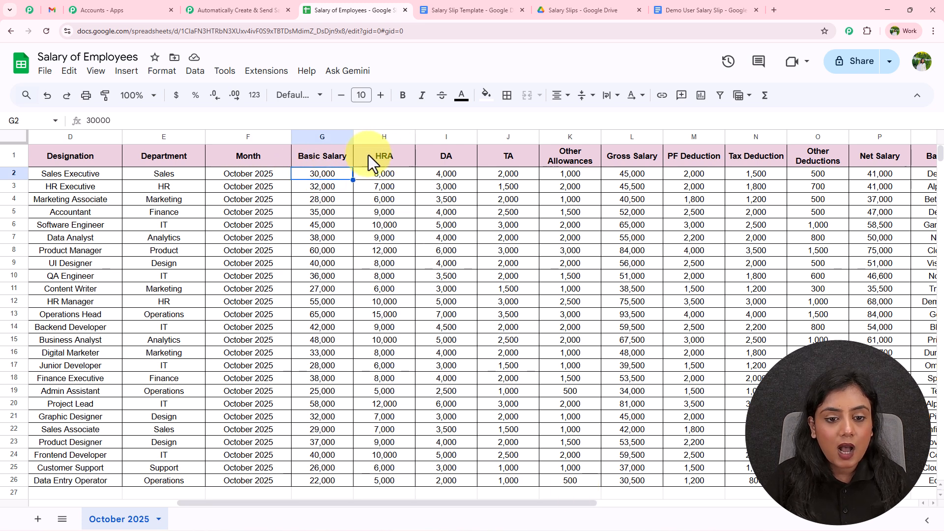
pyautogui.click(389, 178)
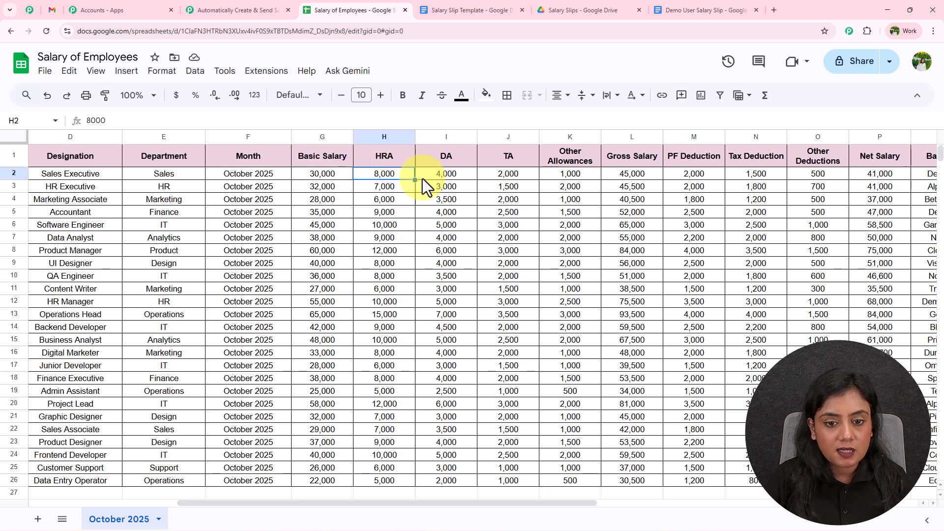
pyautogui.click(459, 177)
pyautogui.click(517, 176)
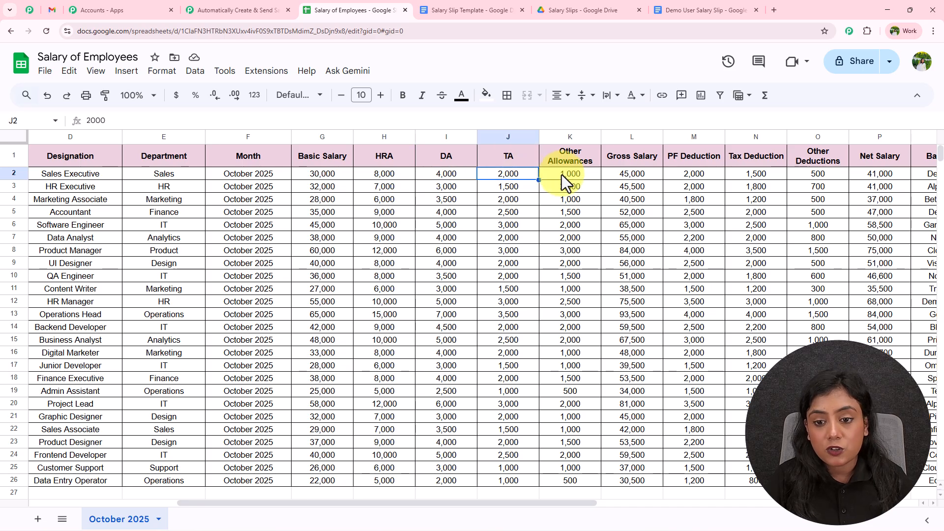
pyautogui.click(579, 175)
# Step: Review the first employee's Gross Salary, PF, Tax and Other Deductions, and Net Salary
pyautogui.moveTo(488, 502); pyautogui.dragTo(639, 499)
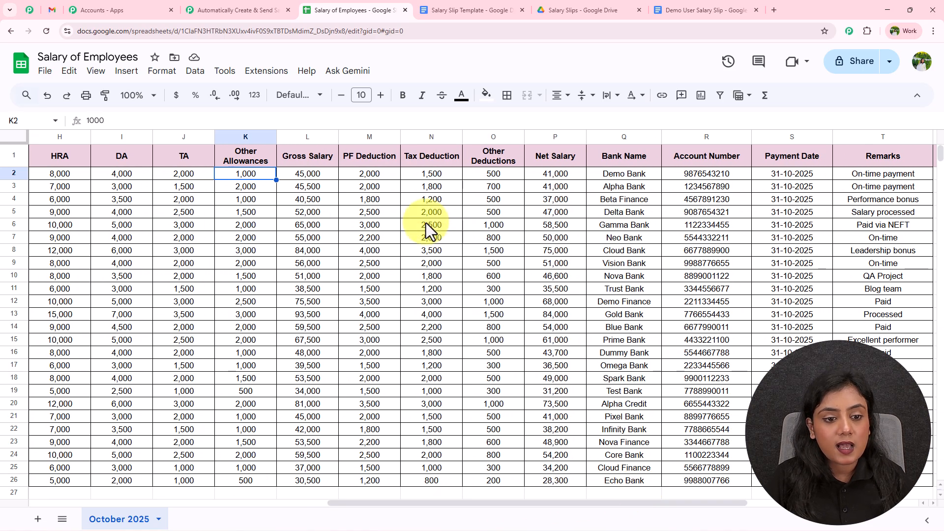
pyautogui.click(311, 176)
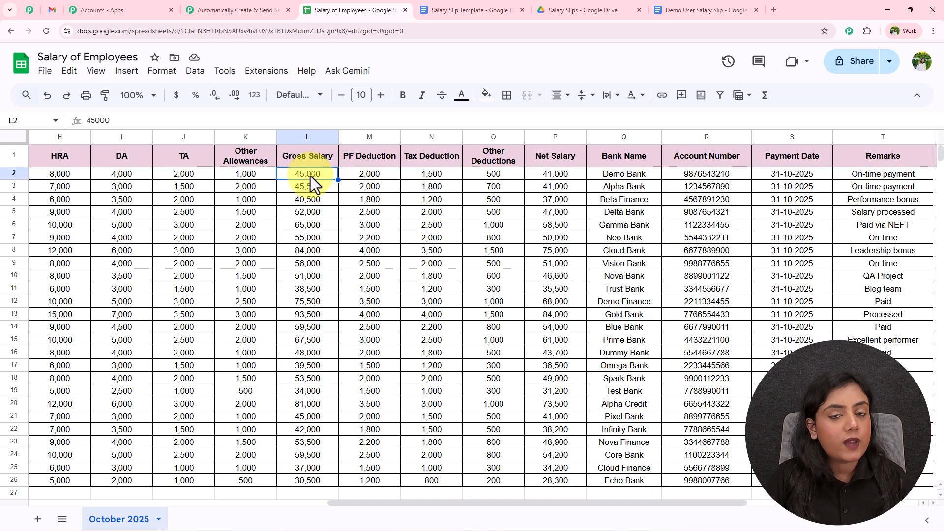
pyautogui.click(391, 180)
pyautogui.click(423, 176)
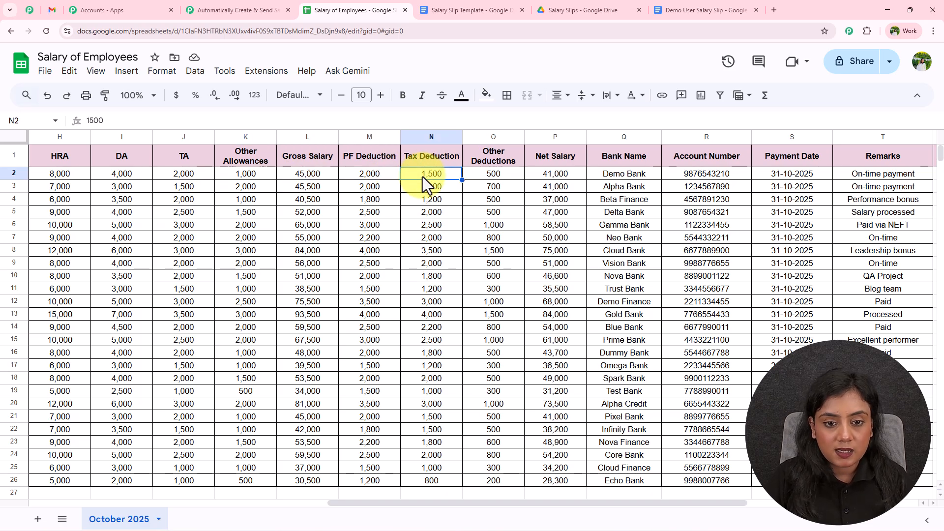
pyautogui.click(483, 175)
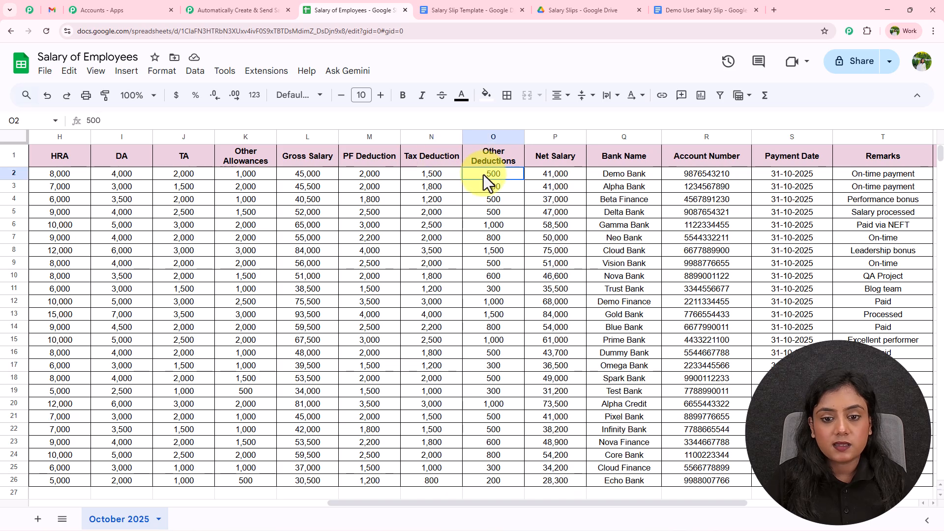
pyautogui.click(536, 173)
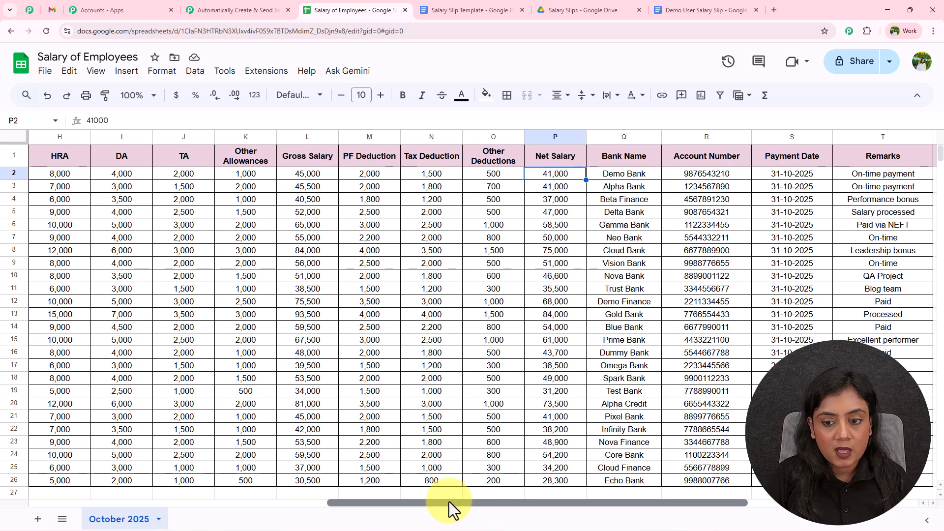
# Step: Check bank name, account number, payment date and remarks, then return to Pabbly's received response
pyautogui.moveTo(448, 502); pyautogui.dragTo(521, 501)
pyautogui.click(480, 174)
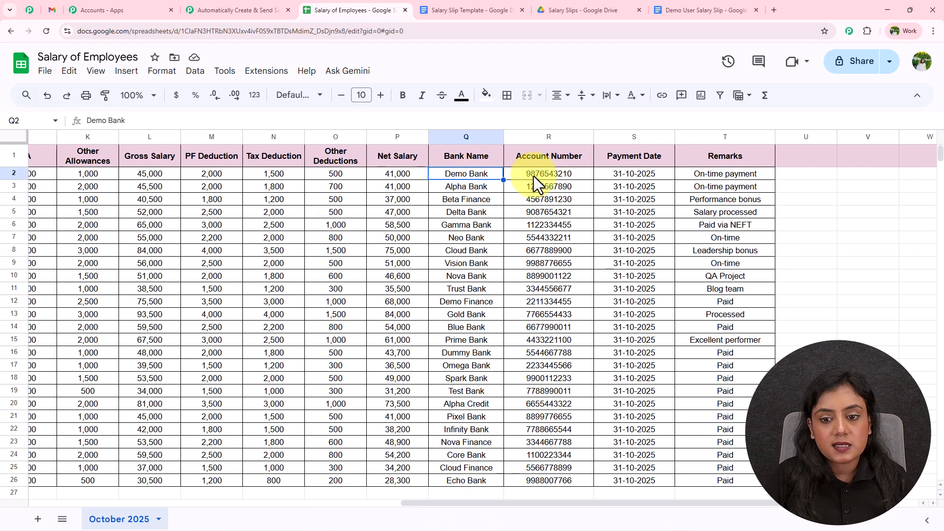
pyautogui.click(533, 176)
pyautogui.click(646, 175)
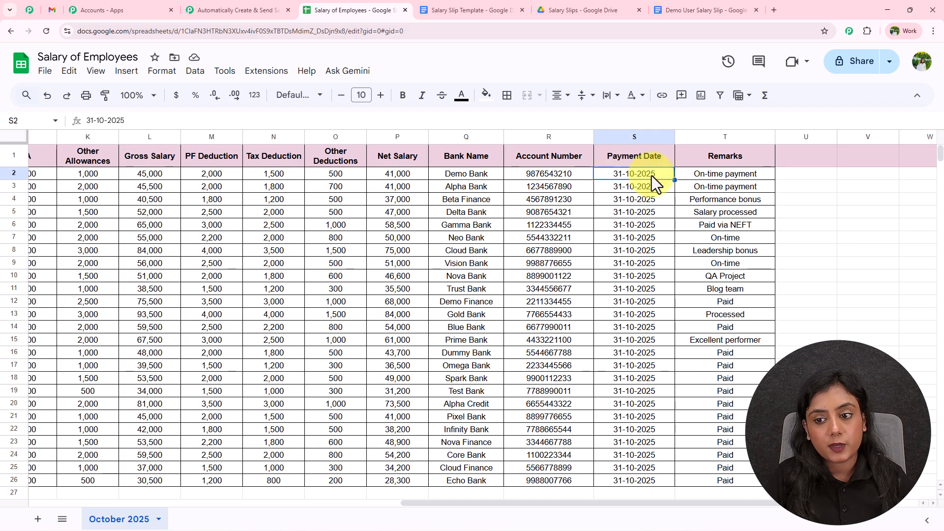
pyautogui.click(697, 176)
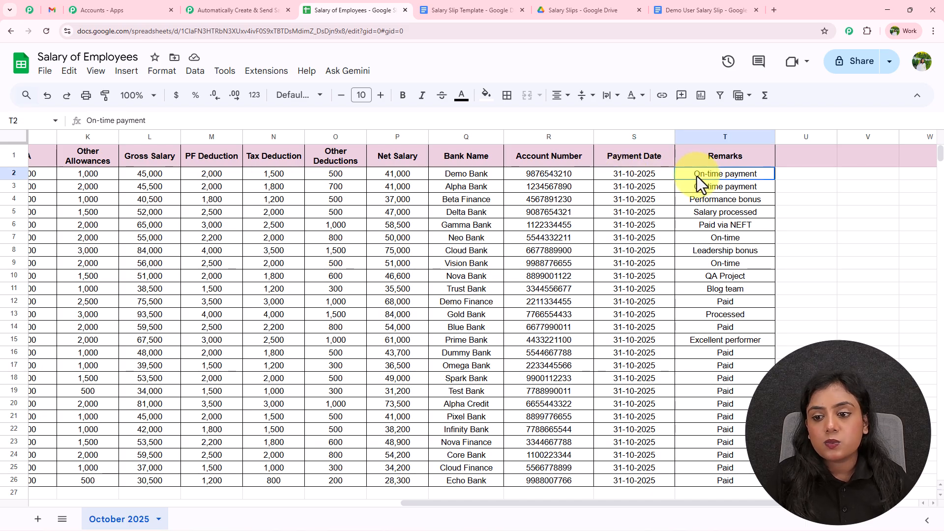
pyautogui.moveTo(441, 505); pyautogui.dragTo(10, 457)
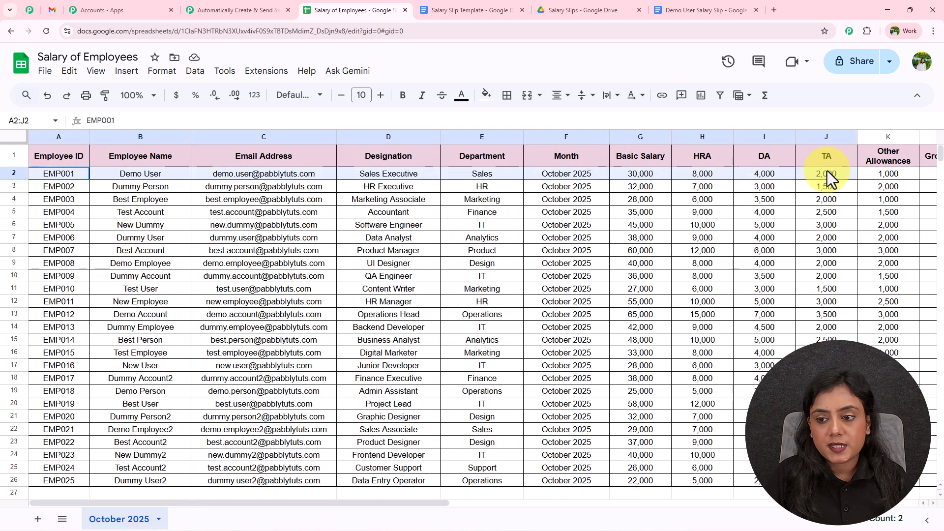
pyautogui.click(769, 251)
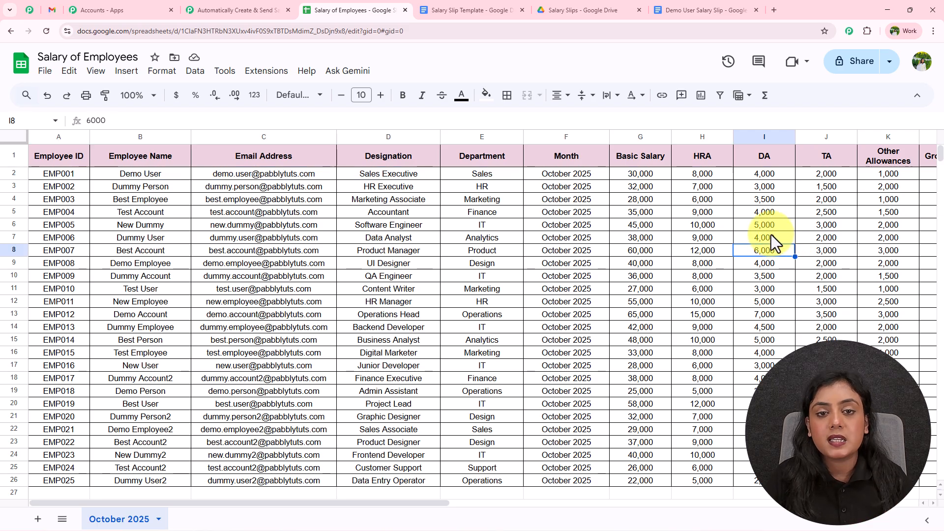
pyautogui.click(215, 9)
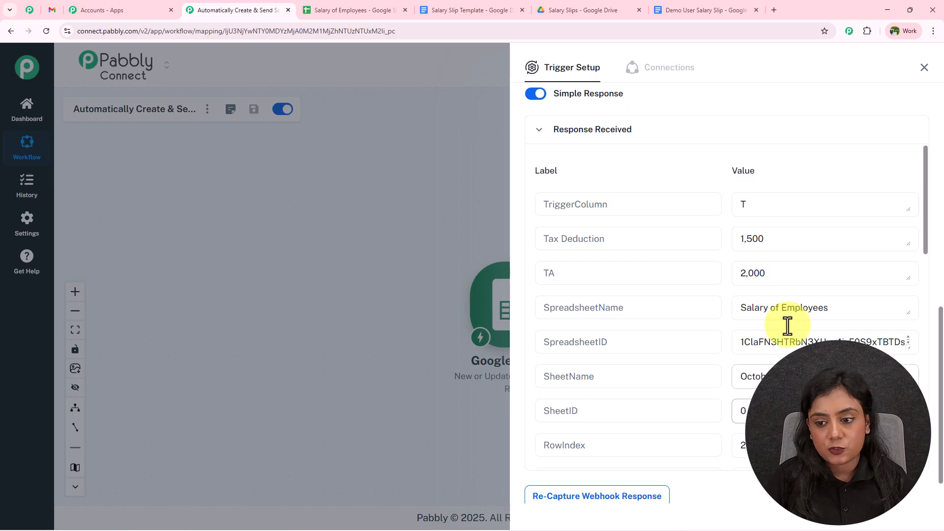
pyautogui.click(782, 240)
pyautogui.moveTo(782, 239); pyautogui.dragTo(706, 242)
pyautogui.moveTo(784, 272); pyautogui.dragTo(706, 273)
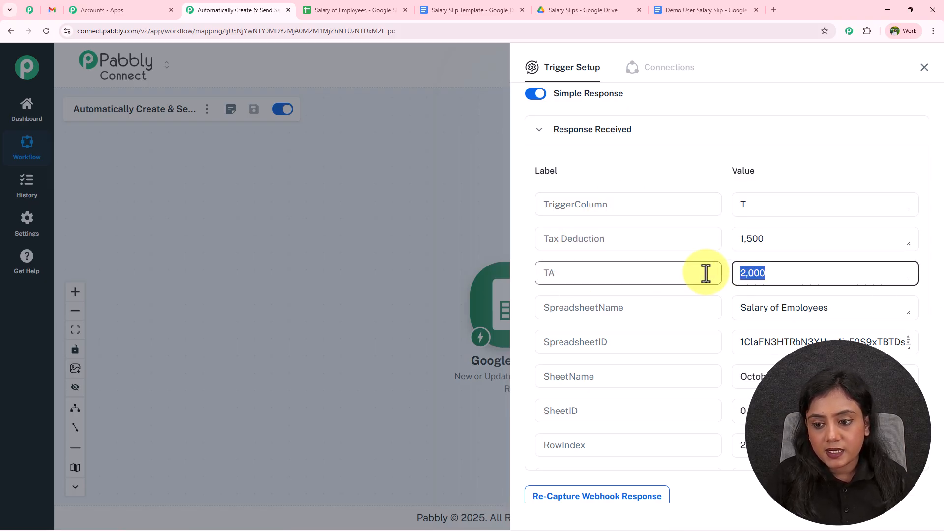
pyautogui.scroll(-4, 818, 267)
pyautogui.click(828, 277)
pyautogui.moveTo(828, 277); pyautogui.dragTo(657, 274)
pyautogui.scroll(-1, 658, 274)
pyautogui.click(796, 266)
pyautogui.moveTo(795, 266); pyautogui.dragTo(736, 269)
pyautogui.moveTo(780, 302); pyautogui.dragTo(707, 305)
pyautogui.scroll(-2, 762, 249)
pyautogui.moveTo(762, 249); pyautogui.dragTo(708, 238)
pyautogui.click(789, 275)
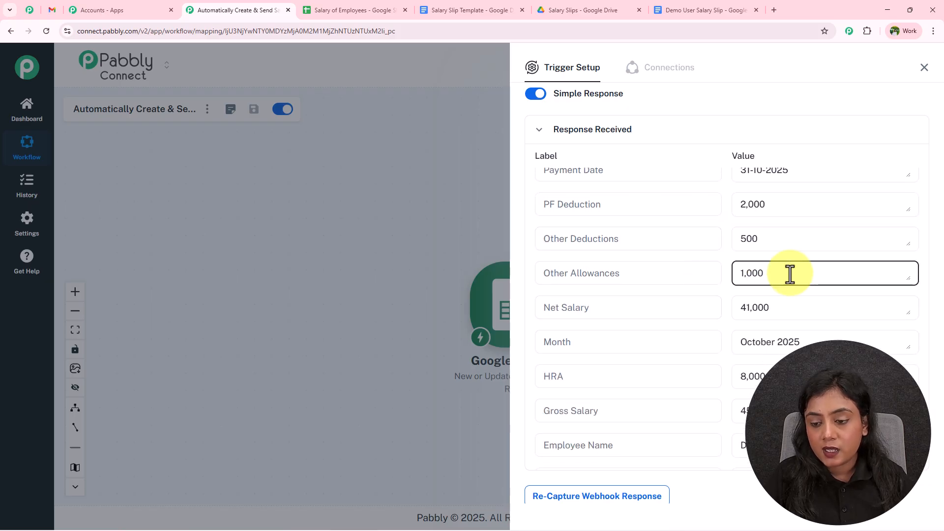
pyautogui.moveTo(790, 275); pyautogui.dragTo(645, 270)
pyautogui.scroll(-1, 645, 274)
pyautogui.click(783, 264)
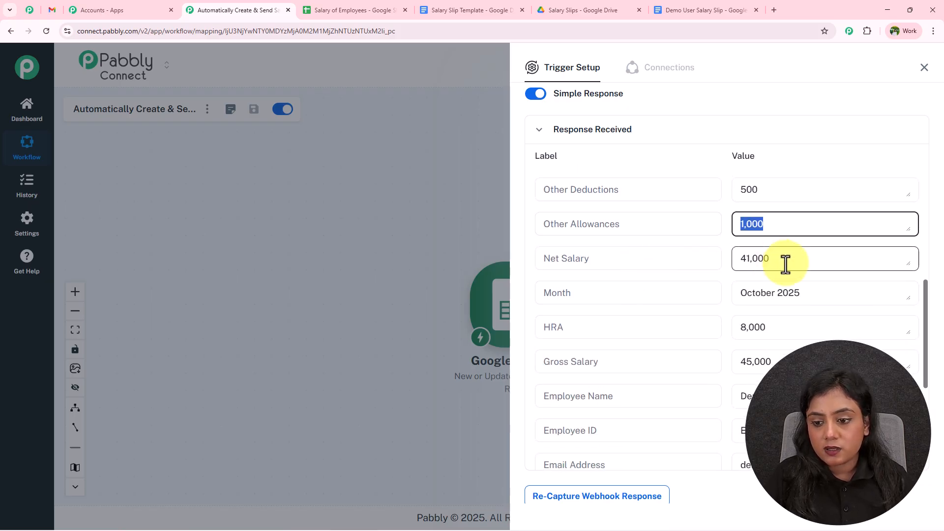
pyautogui.moveTo(783, 263); pyautogui.dragTo(711, 263)
pyautogui.moveTo(830, 292); pyautogui.dragTo(716, 290)
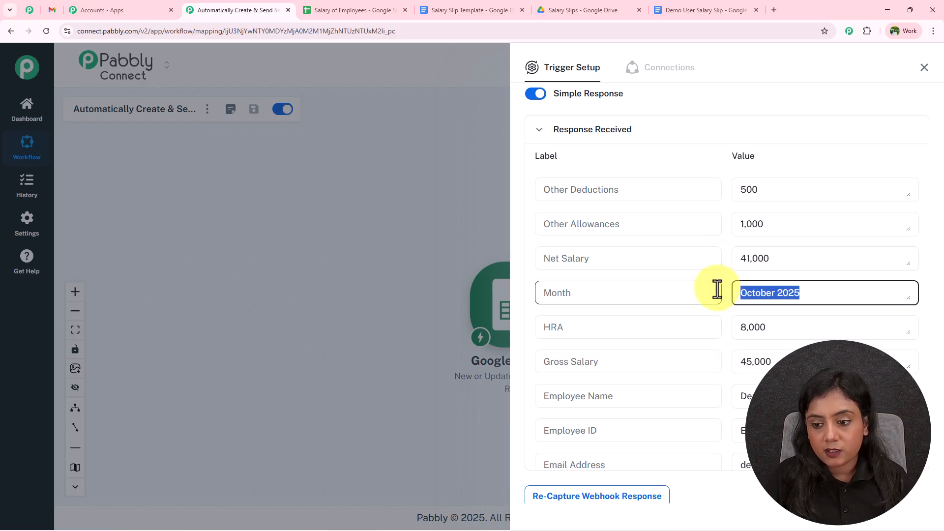
pyautogui.scroll(-1, 716, 291)
pyautogui.moveTo(786, 279); pyautogui.dragTo(698, 279)
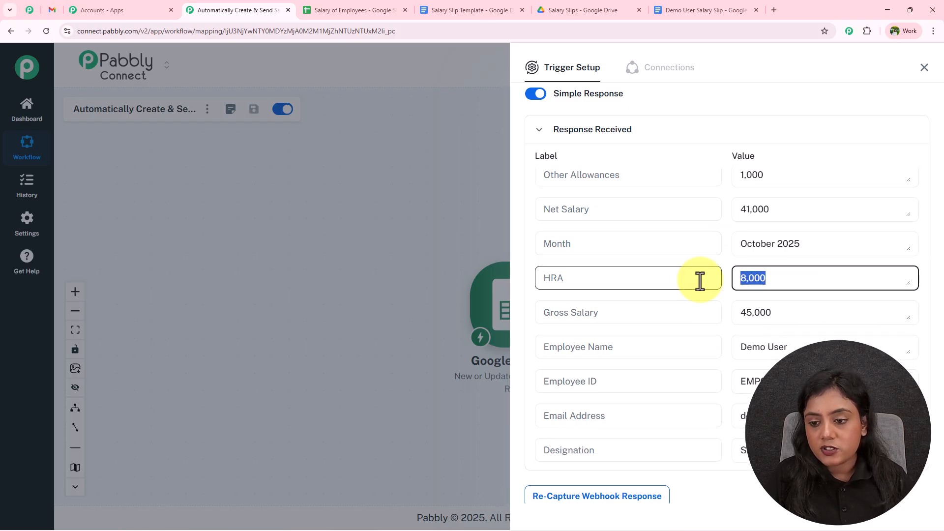
pyautogui.moveTo(835, 315); pyautogui.dragTo(696, 316)
pyautogui.scroll(-2, 687, 312)
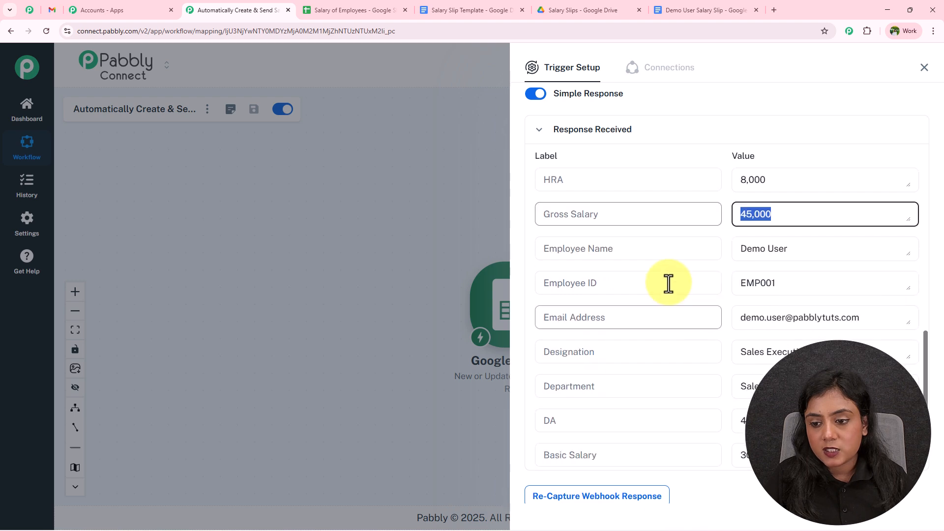
pyautogui.click(759, 253)
pyautogui.moveTo(789, 249); pyautogui.dragTo(707, 251)
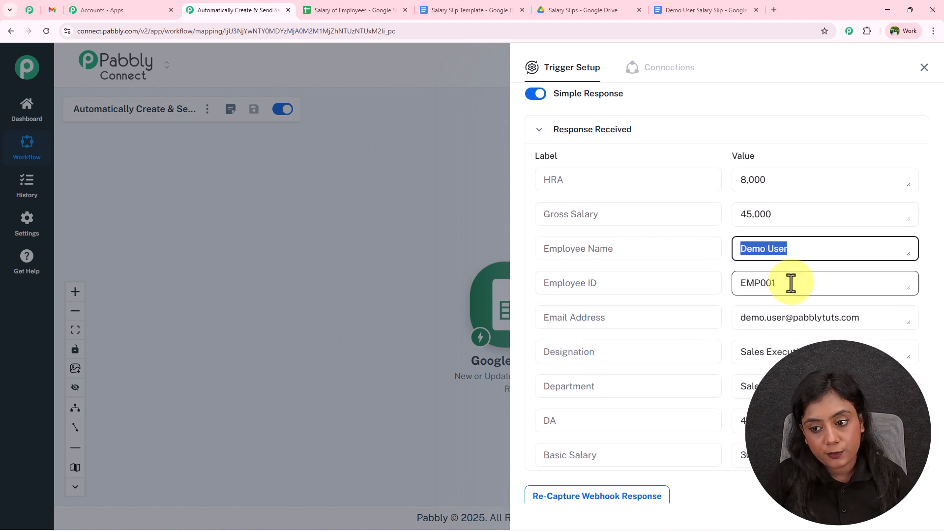
pyautogui.moveTo(790, 281); pyautogui.dragTo(735, 285)
pyautogui.scroll(-1, 832, 295)
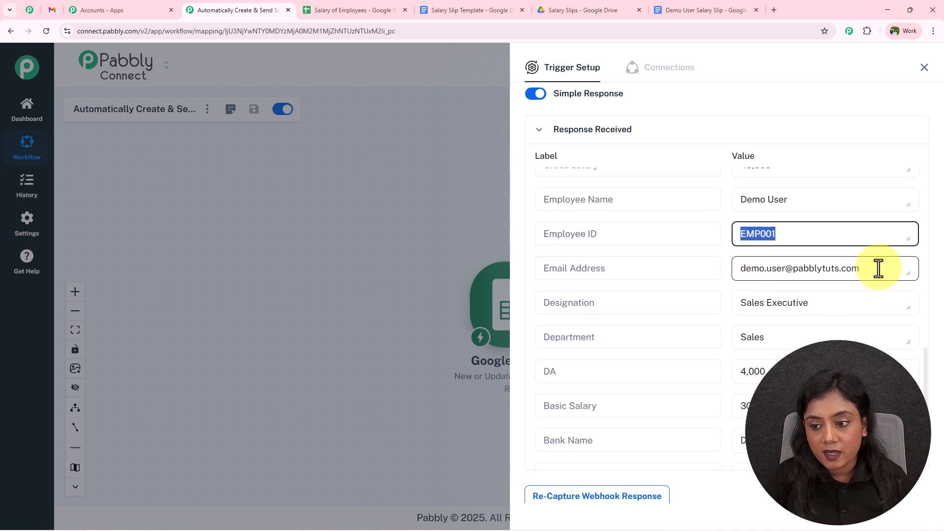
pyautogui.moveTo(881, 267); pyautogui.dragTo(731, 276)
pyautogui.click(717, 295)
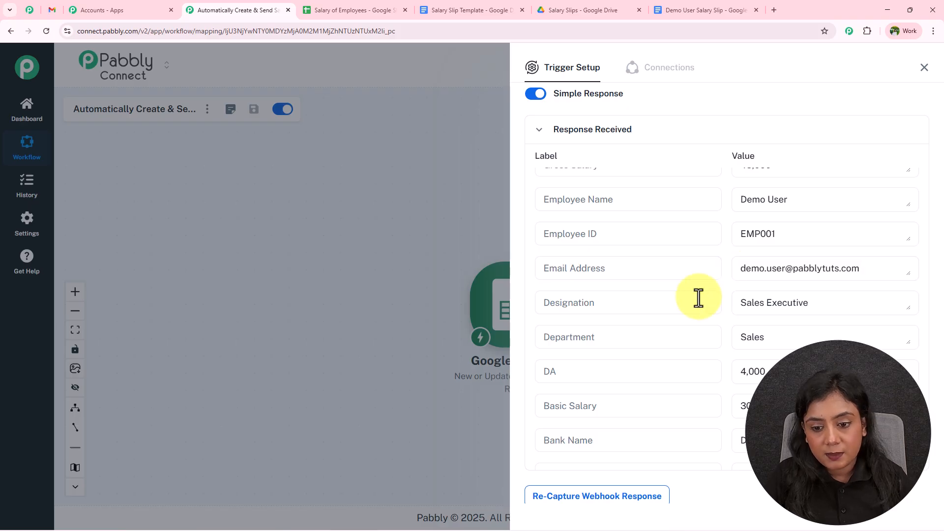
pyautogui.moveTo(837, 304); pyautogui.dragTo(681, 297)
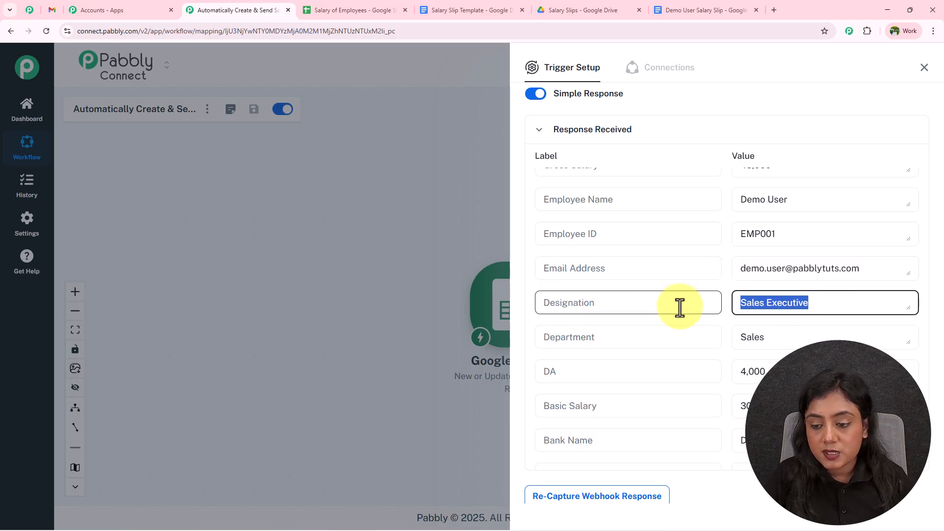
pyautogui.moveTo(835, 337); pyautogui.dragTo(646, 356)
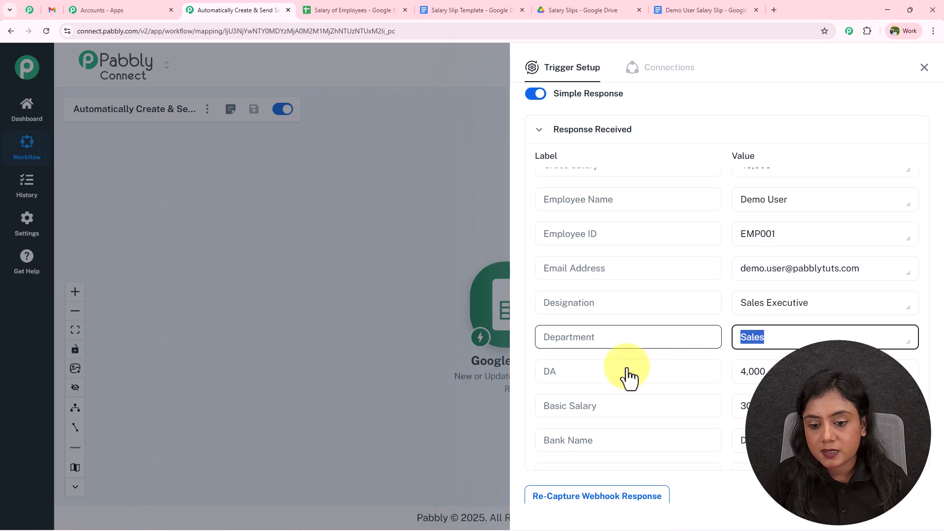
pyautogui.moveTo(787, 372); pyautogui.dragTo(698, 377)
pyautogui.moveTo(791, 406); pyautogui.dragTo(696, 397)
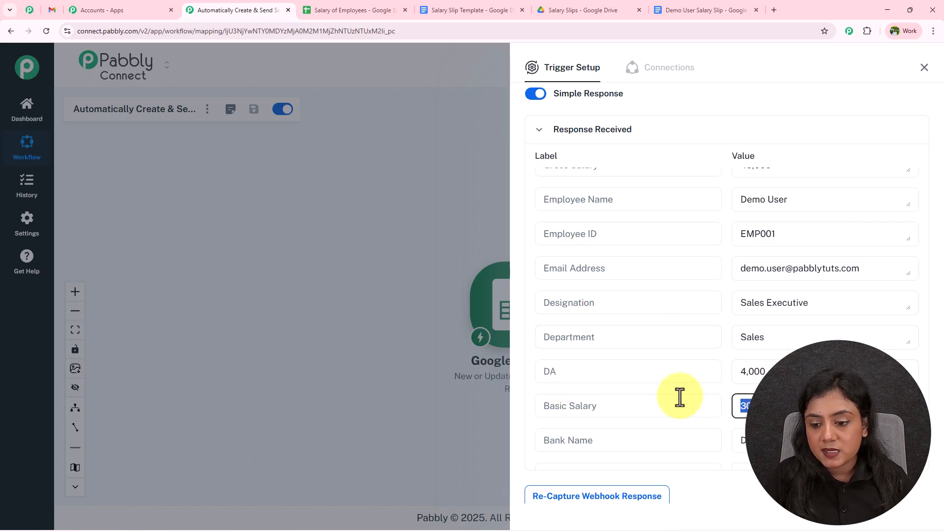
pyautogui.scroll(-1, 669, 394)
pyautogui.moveTo(836, 404); pyautogui.dragTo(698, 402)
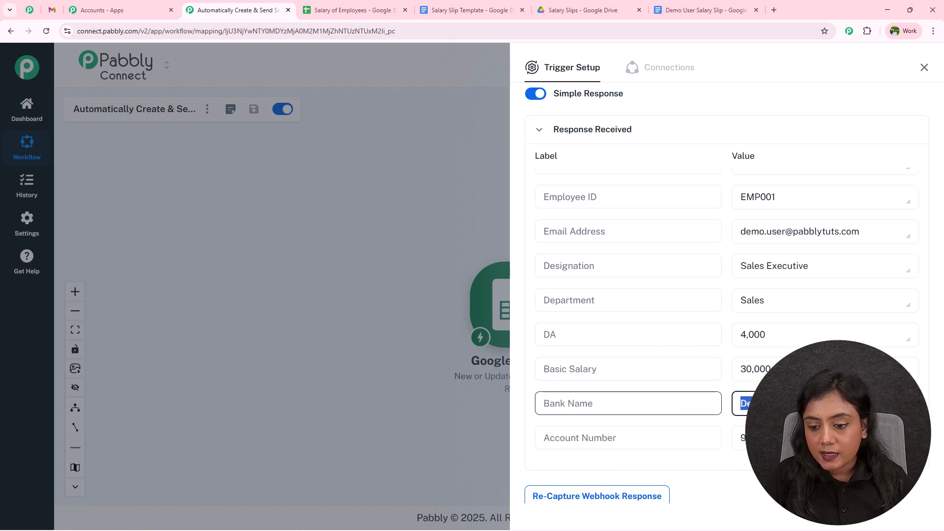
pyautogui.moveTo(836, 438); pyautogui.dragTo(760, 474)
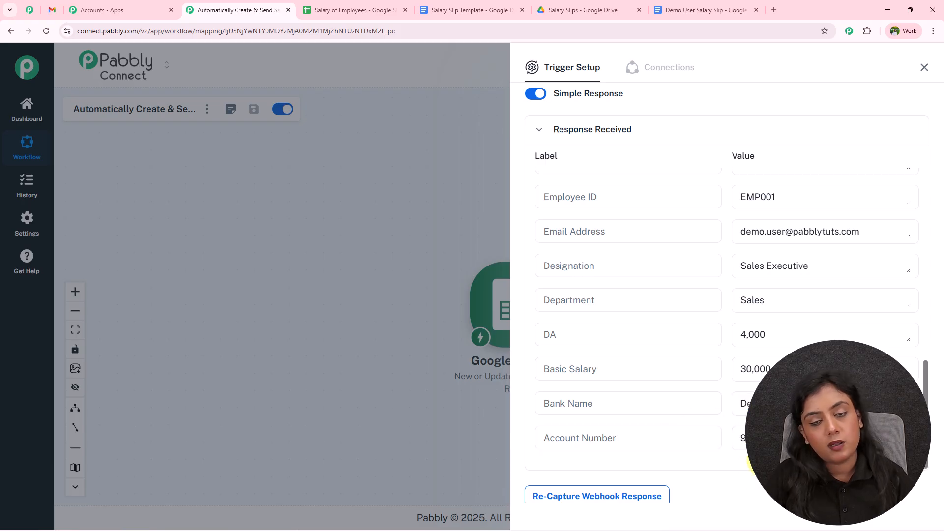
pyautogui.scroll(15, 748, 404)
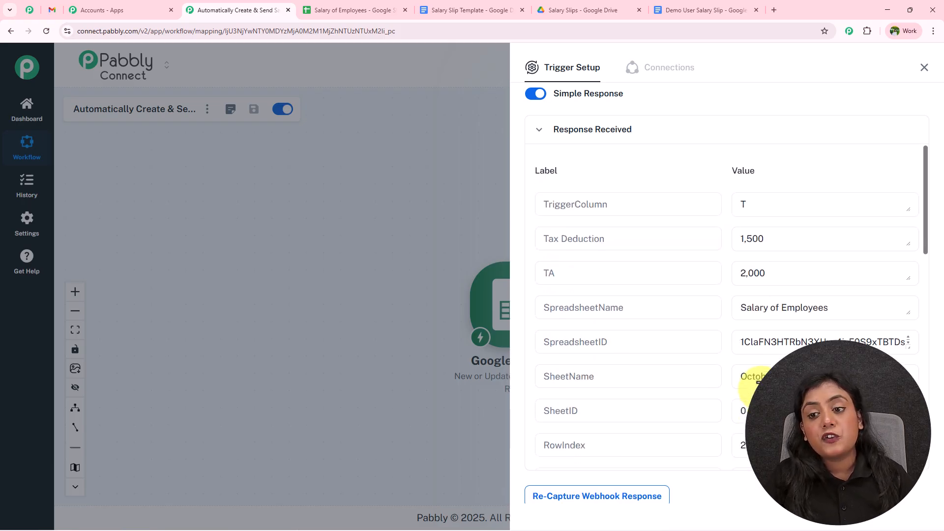
pyautogui.click(359, 6)
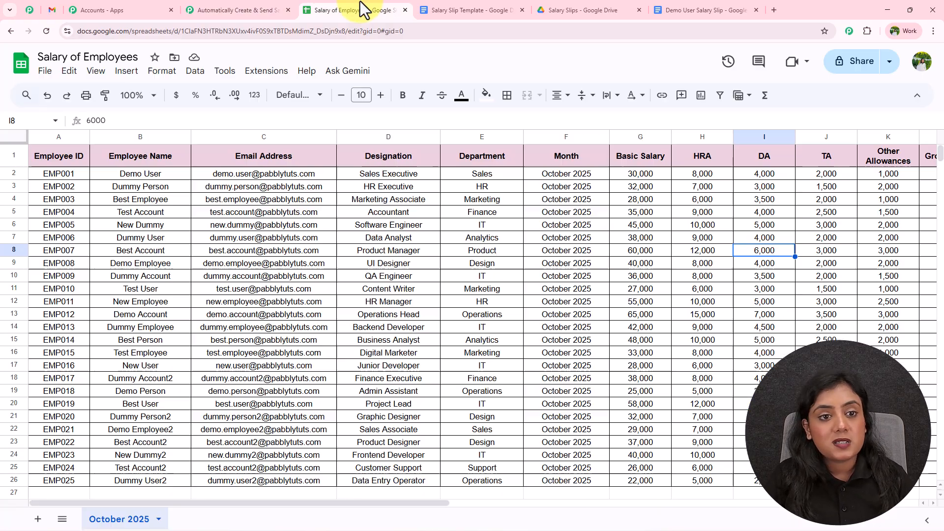
pyautogui.click(35, 173)
pyautogui.click(290, 5)
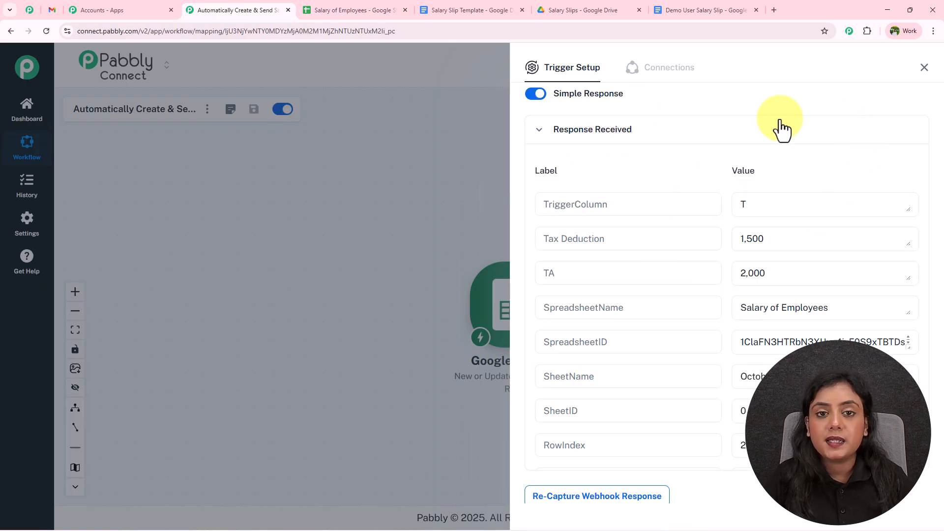
# Step: Close the trigger setup and select the empty row below the last employee in the salary sheet
pyautogui.click(924, 68)
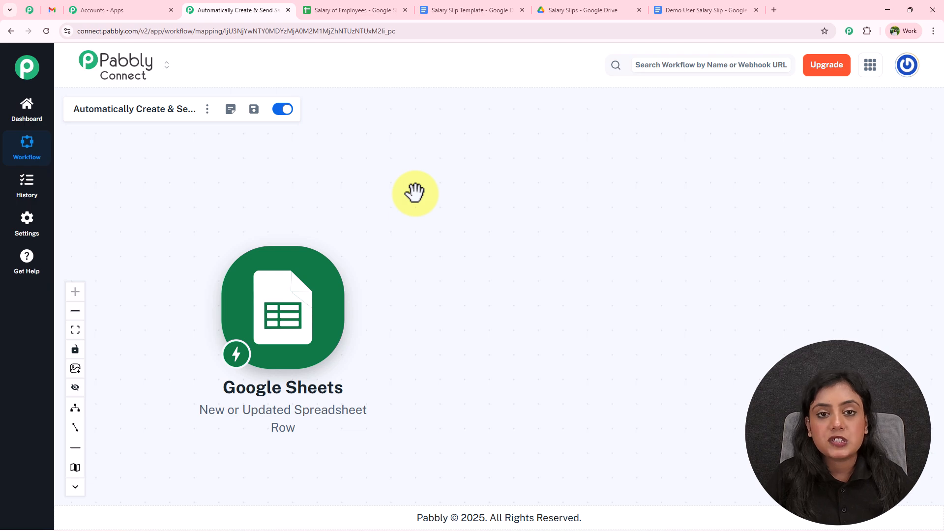
pyautogui.click(357, 10)
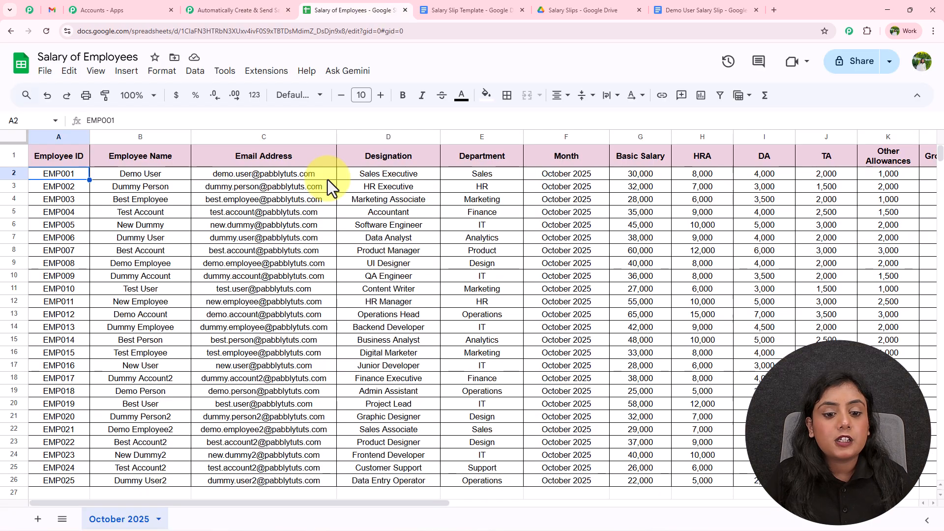
pyautogui.scroll(-5, 341, 305)
pyautogui.moveTo(135, 294); pyautogui.dragTo(907, 294)
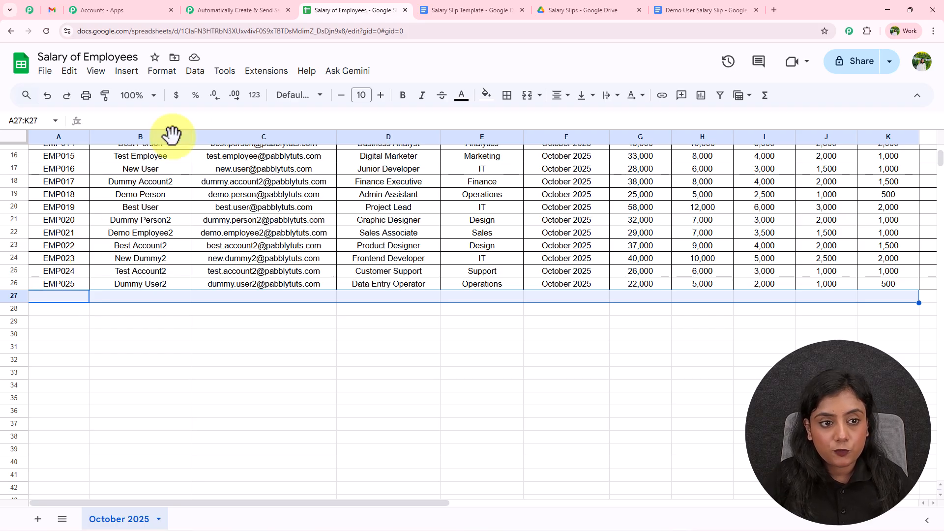
# Step: Turn on Pabbly Connect Webhooks' Auto Send on Schedule, then clear the row selection
pyautogui.click(263, 72)
pyautogui.moveTo(314, 210)
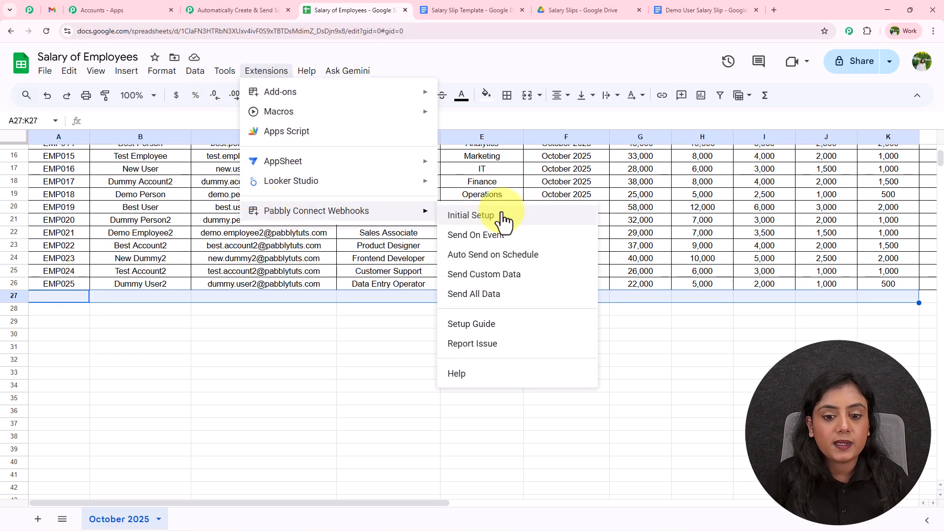
pyautogui.click(509, 253)
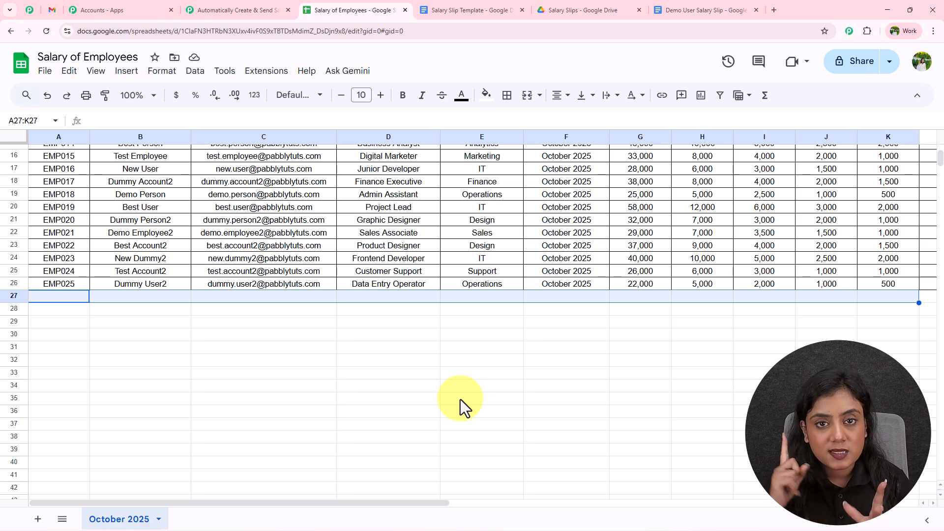
pyautogui.click(445, 399)
pyautogui.moveTo(426, 503); pyautogui.dragTo(393, 500)
pyautogui.scroll(5, 332, 408)
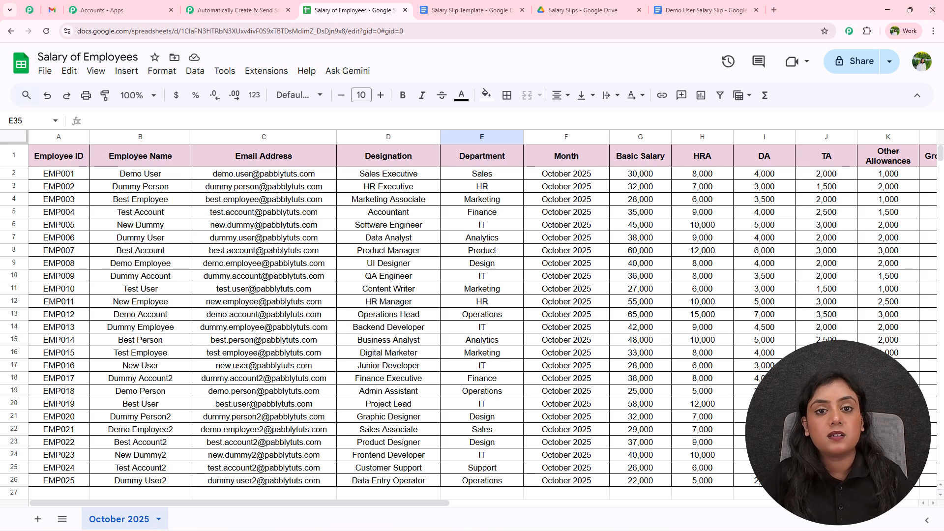
# Step: Reposition the Google Sheets trigger on the canvas and skim the Salary Slip Template document
pyautogui.click(238, 10)
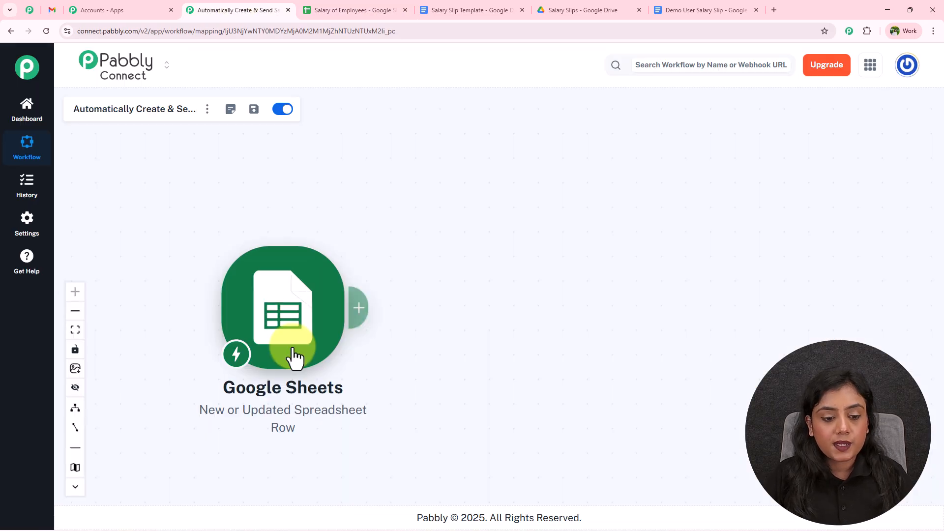
pyautogui.moveTo(298, 310); pyautogui.dragTo(244, 267)
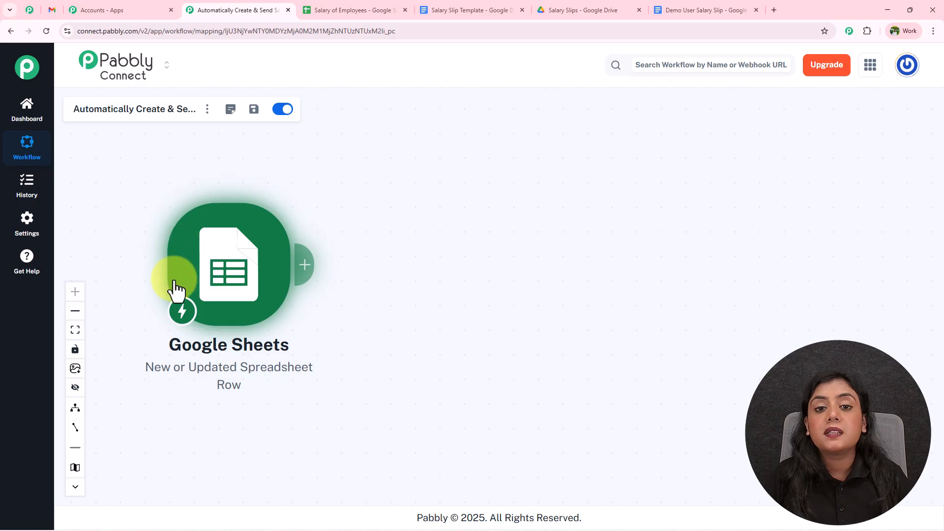
pyautogui.click(444, 10)
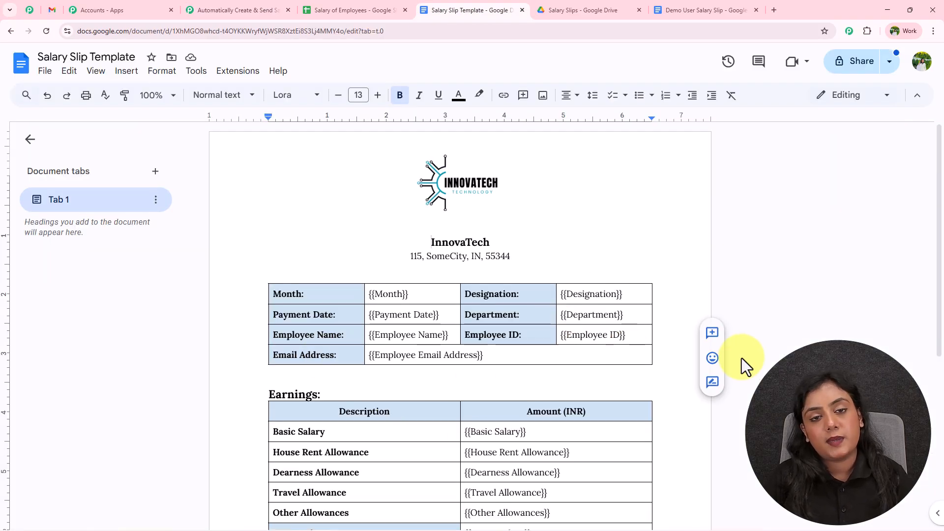
pyautogui.scroll(-3, 802, 337)
pyautogui.scroll(-3, 801, 336)
pyautogui.scroll(6, 802, 336)
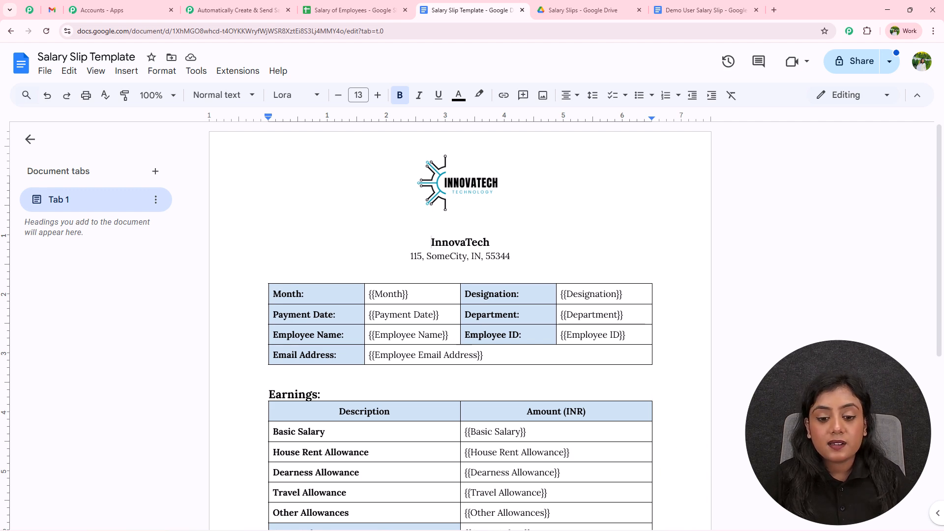
# Step: Compare the spreadsheet's employee rows A2 to J19 against the template
pyautogui.click(335, 8)
pyautogui.moveTo(46, 173); pyautogui.dragTo(826, 391)
pyautogui.click(826, 391)
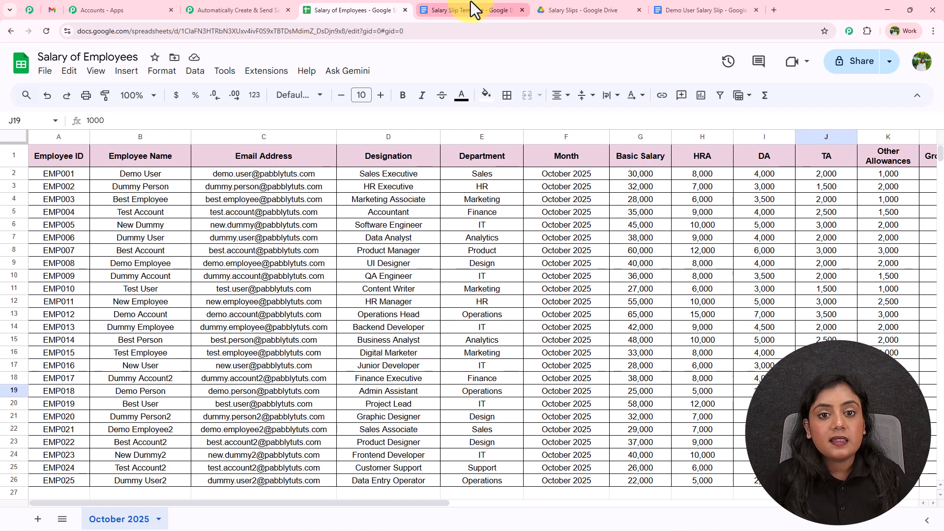
pyautogui.click(493, 2)
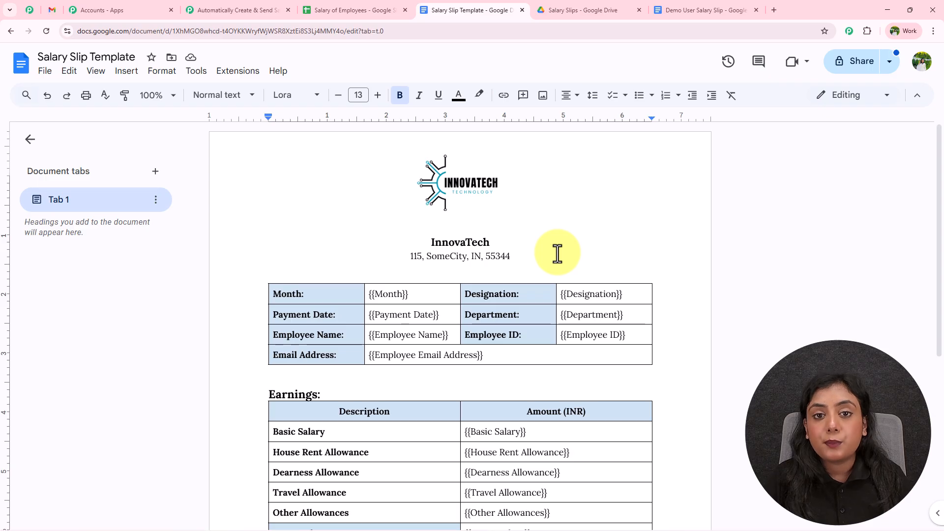
pyautogui.scroll(-1, 557, 253)
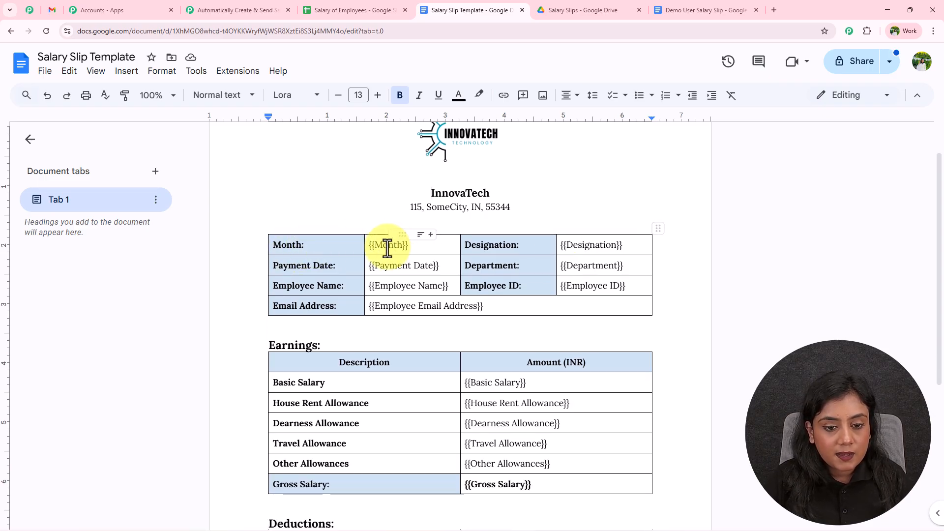
# Step: Point out the {{Month}}, {{Payment Date}}, {{Employee Name}}, {{Designation}}, {{Department}} and {{Employee ID}} placeholders
pyautogui.click(385, 248)
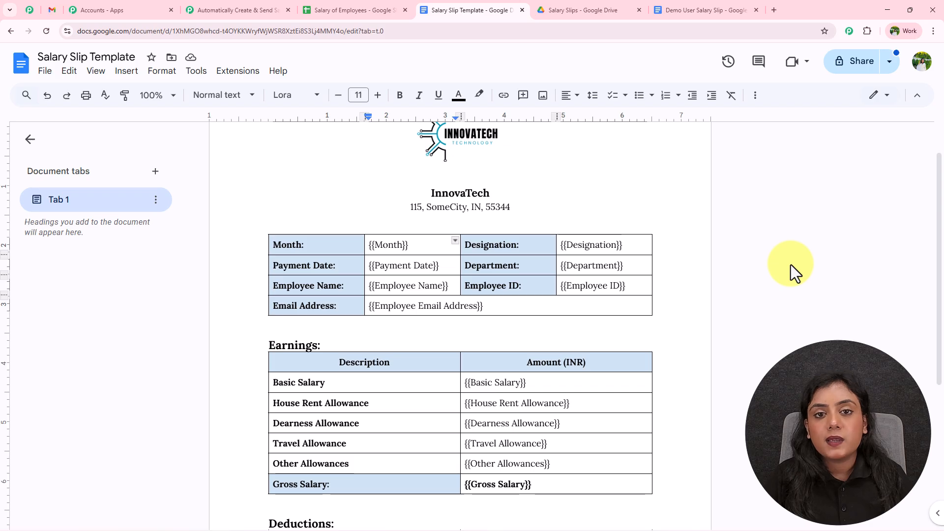
pyautogui.click(426, 264)
pyautogui.click(402, 285)
pyautogui.click(594, 246)
pyautogui.click(594, 266)
pyautogui.click(593, 287)
pyautogui.scroll(-2, 587, 280)
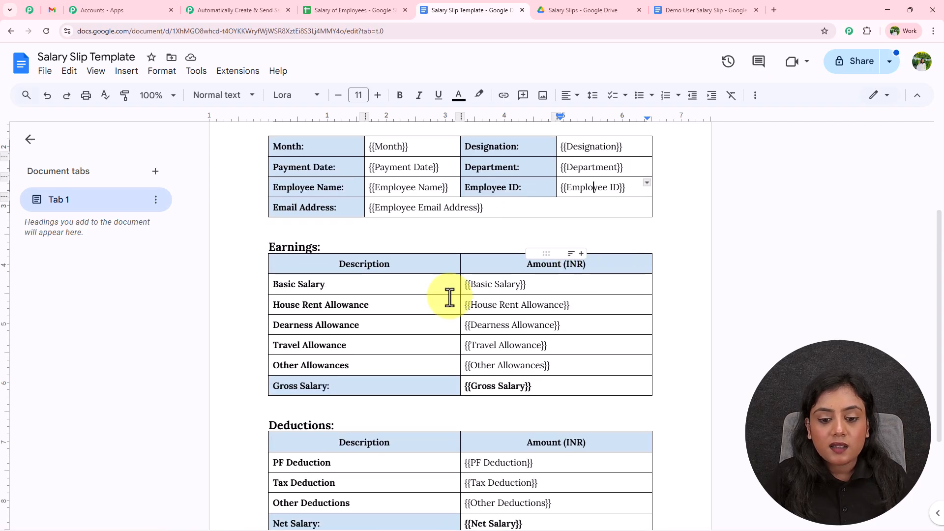
pyautogui.scroll(-3, 783, 348)
pyautogui.scroll(6, 777, 329)
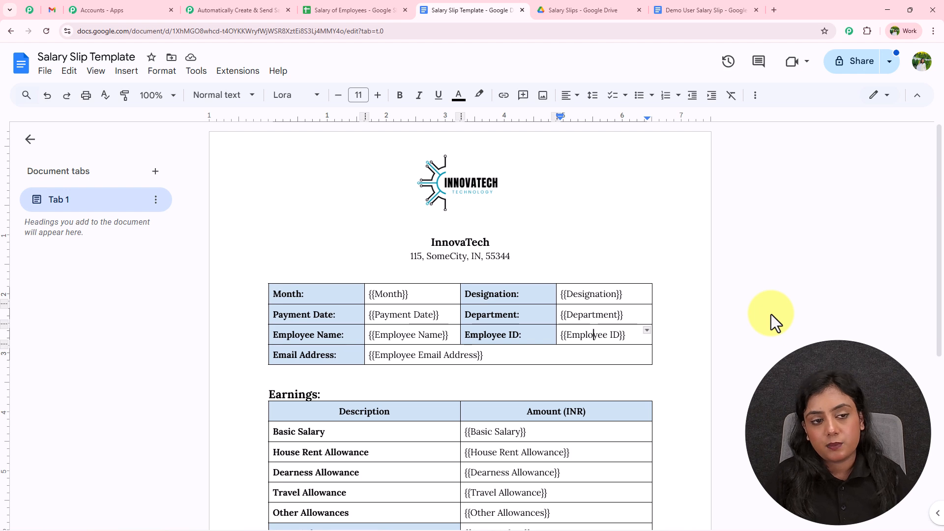
# Step: Add a Google Docs action step with the Create Document from Template event
pyautogui.click(228, 7)
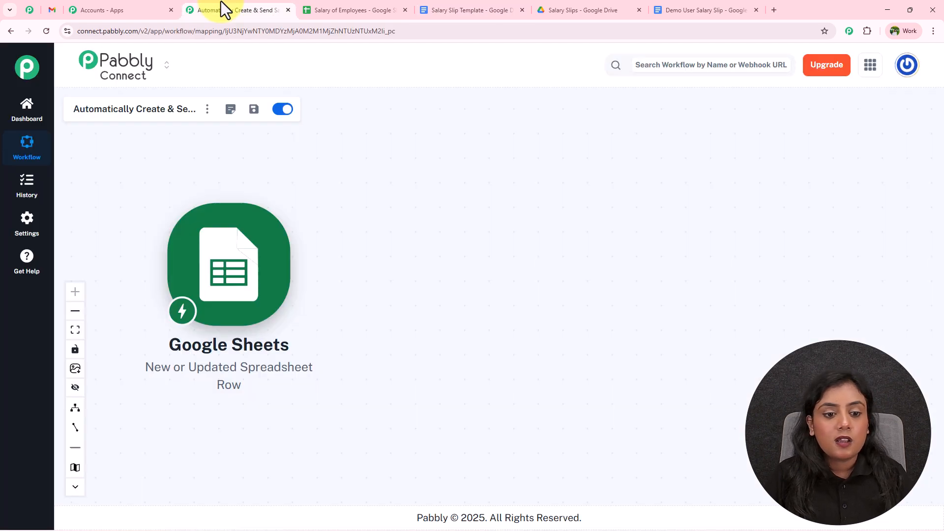
pyautogui.click(297, 265)
pyautogui.write('Google D')
pyautogui.click(563, 224)
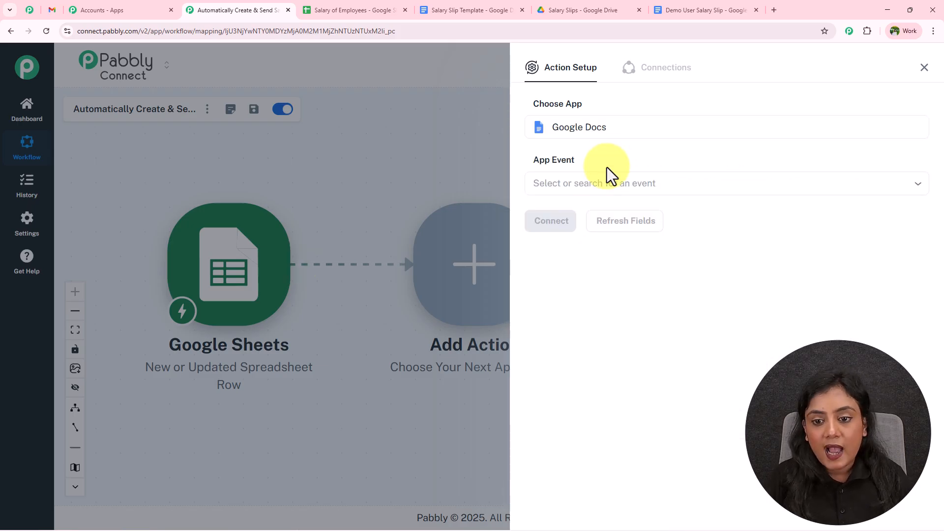
pyautogui.click(607, 182)
pyautogui.click(599, 294)
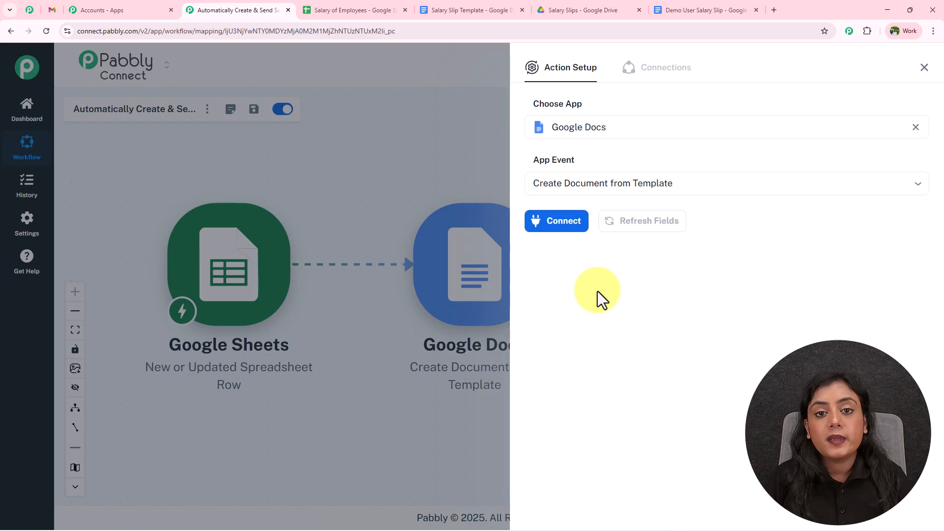
# Step: Create a new Google Docs connection by signing in with Google and allowing Drive access
pyautogui.click(555, 221)
pyautogui.click(665, 202)
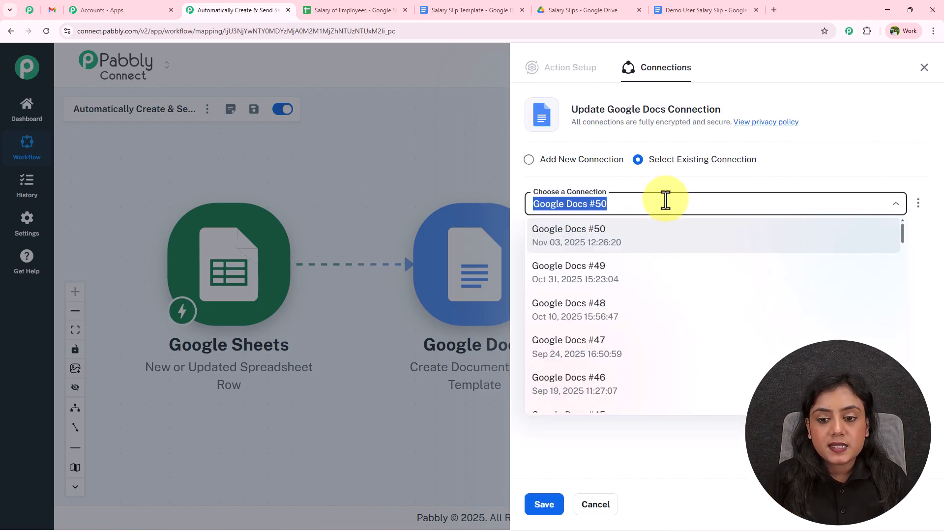
pyautogui.click(528, 159)
pyautogui.click(646, 279)
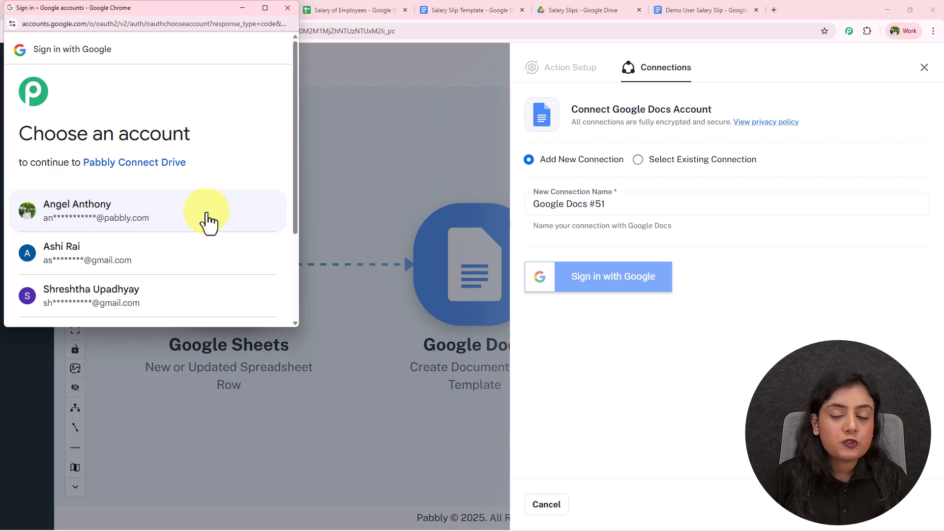
pyautogui.click(208, 224)
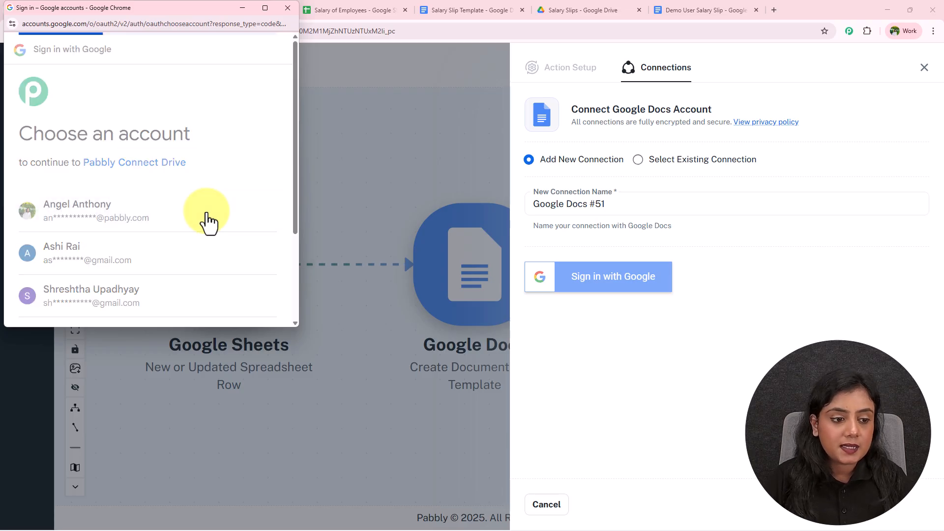
pyautogui.scroll(-5, 206, 214)
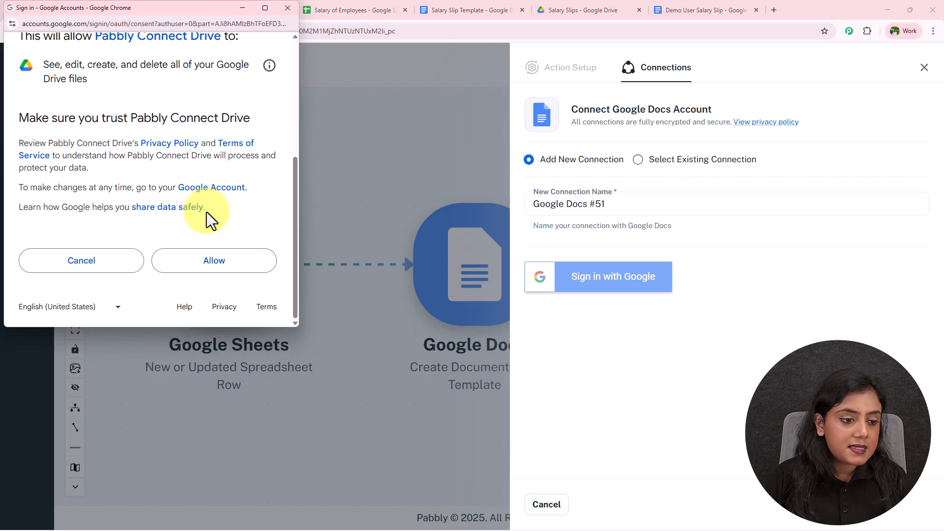
pyautogui.click(210, 263)
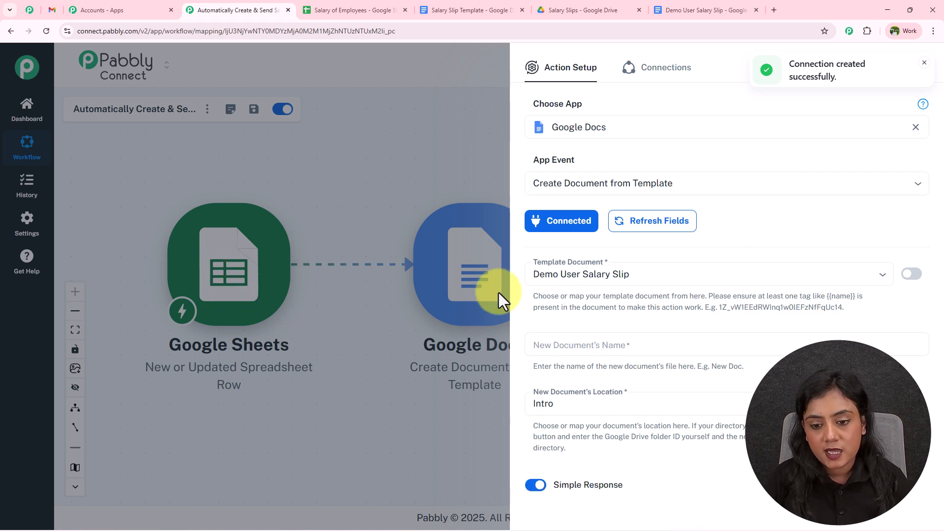
# Step: Select Salary Slip Template as the action's template document, checking it in Google Docs
pyautogui.click(689, 274)
pyautogui.click(662, 323)
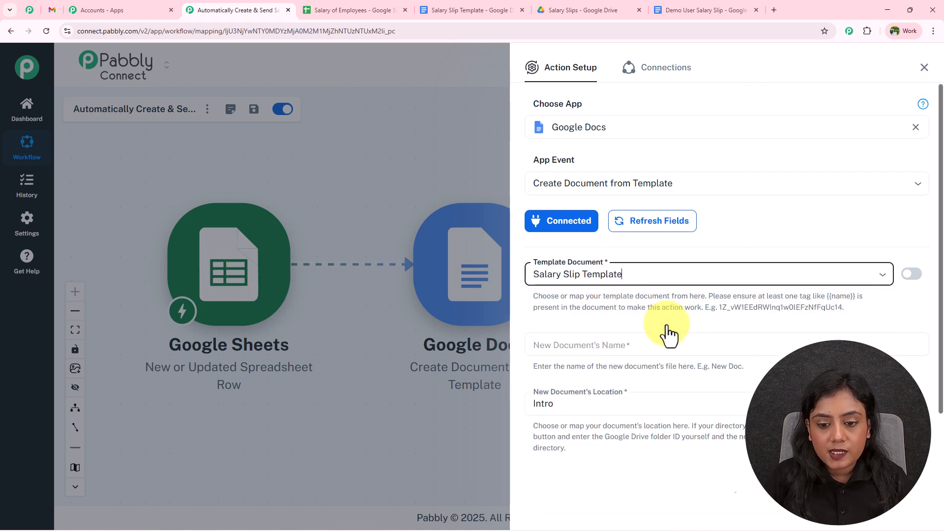
pyautogui.click(465, 10)
pyautogui.click(259, 10)
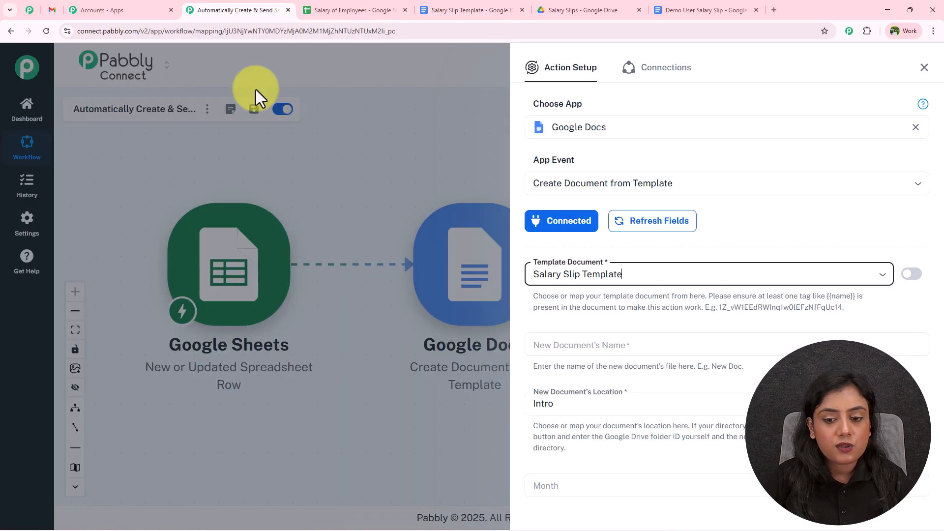
pyautogui.scroll(-3, 619, 302)
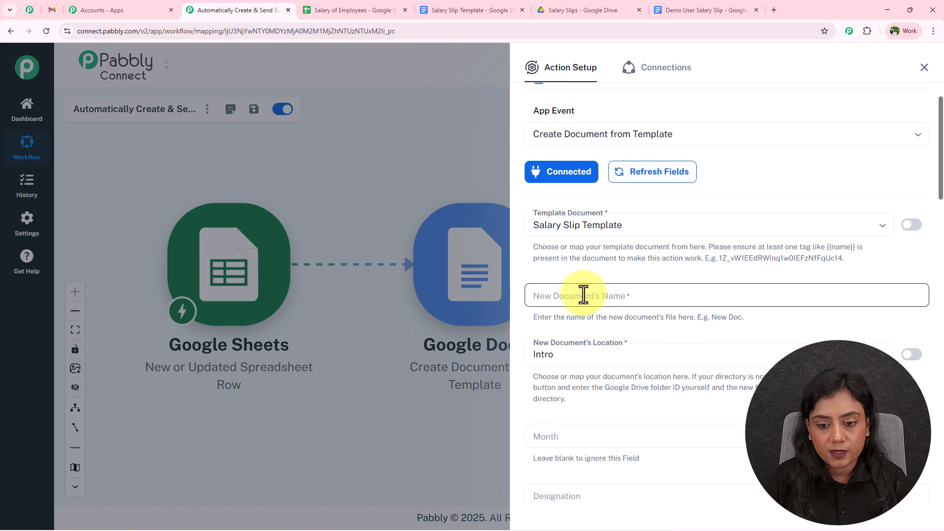
pyautogui.click(585, 199)
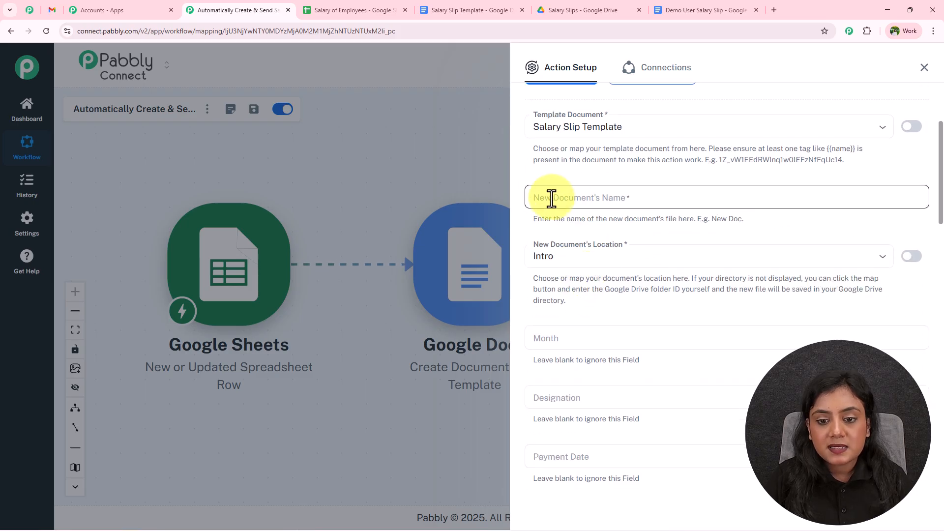
# Step: Map Employee Name into the New Document's Name and append ': Salary Slip'
pyautogui.click(638, 198)
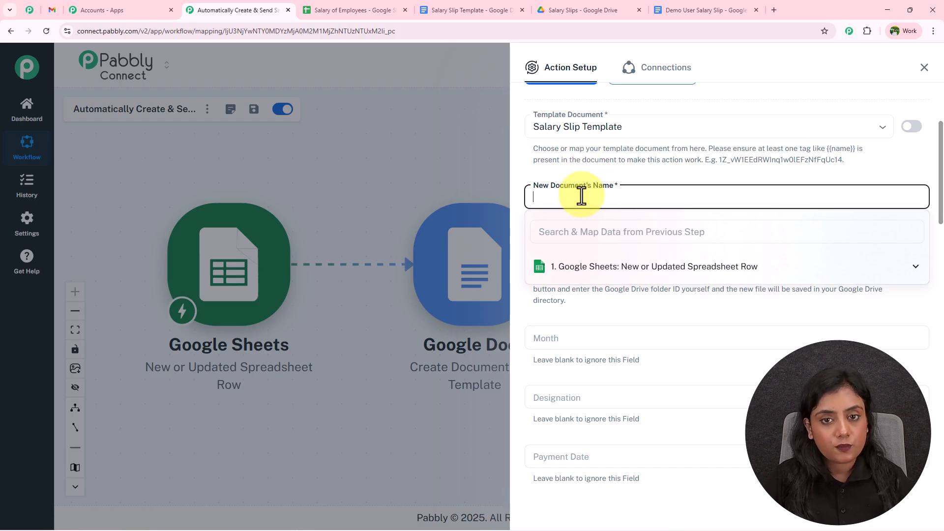
pyautogui.click(683, 268)
pyautogui.scroll(-5, 673, 366)
pyautogui.scroll(-5, 674, 364)
pyautogui.scroll(1, 674, 364)
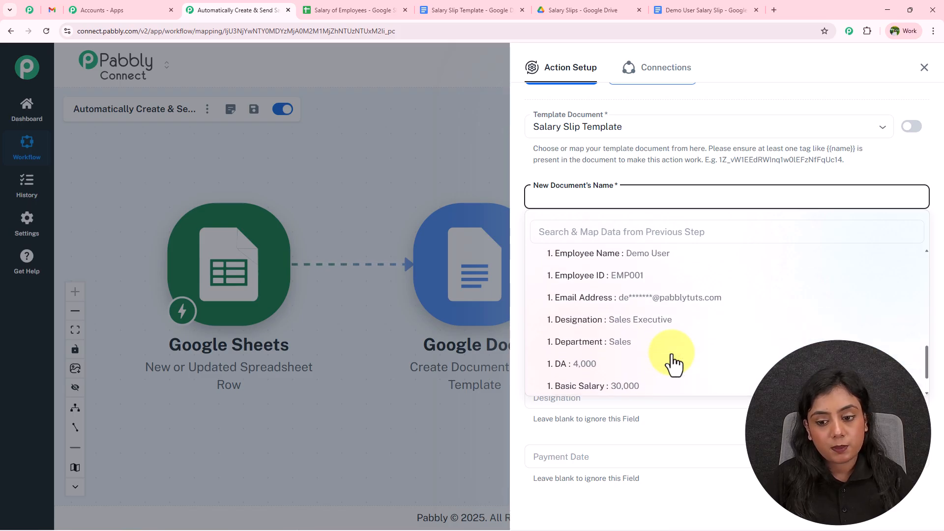
pyautogui.scroll(3, 673, 364)
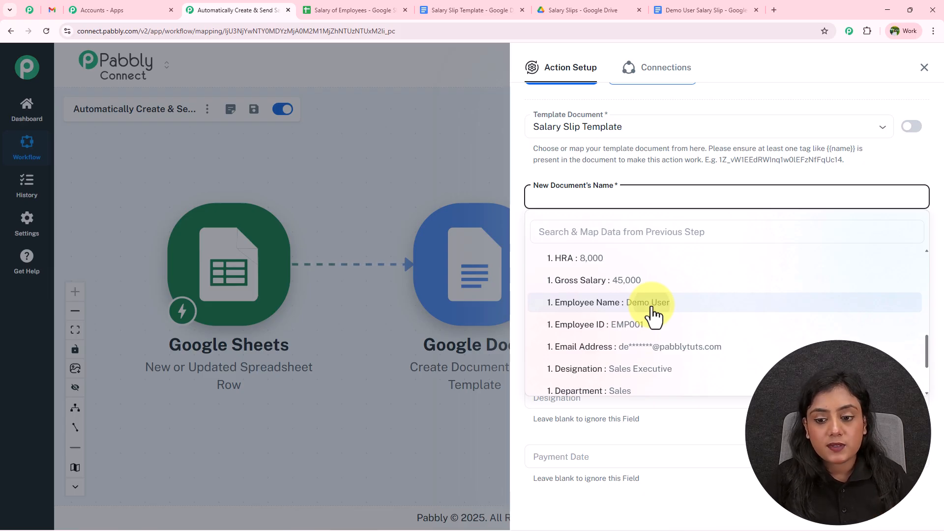
pyautogui.click(653, 303)
pyautogui.click(620, 166)
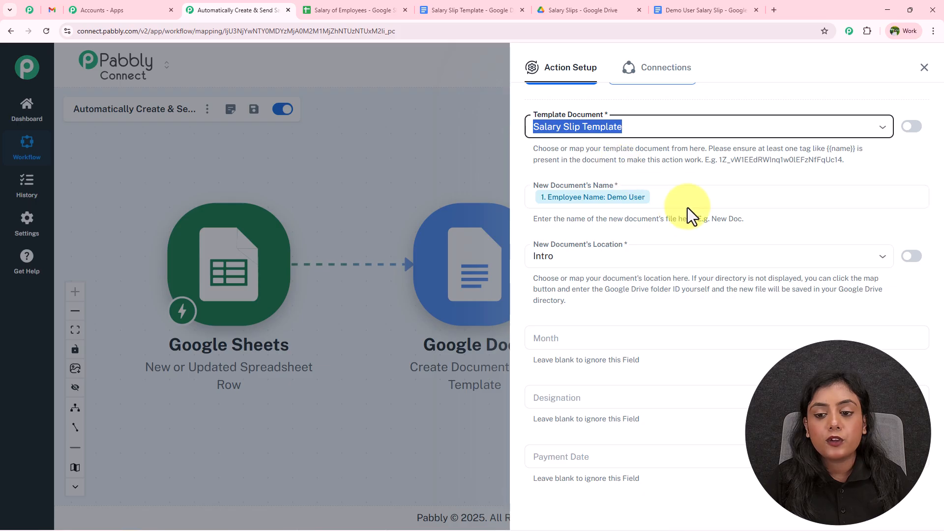
pyautogui.click(680, 193)
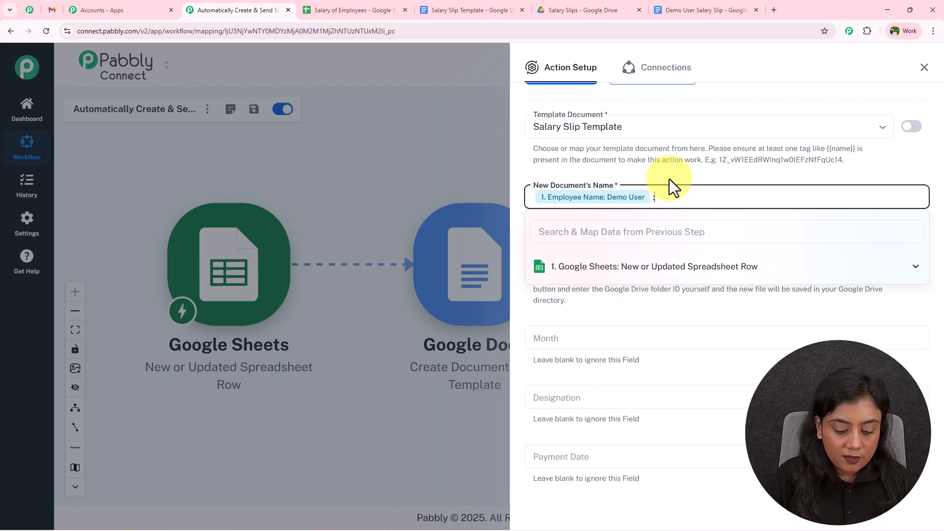
pyautogui.write(': Salary Slip')
# Step: Review and finalize the document name as Employee Name followed by ': Salary Slip'
pyautogui.click(585, 196)
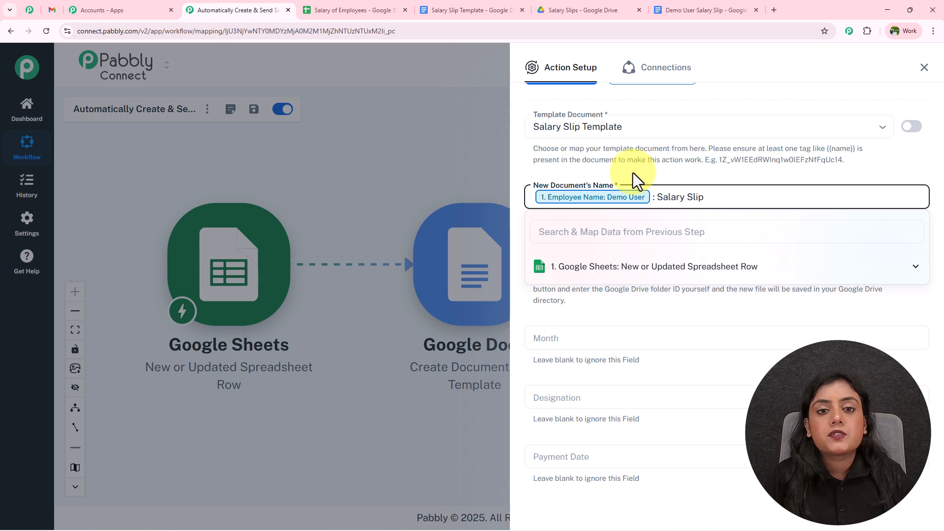
pyautogui.click(668, 171)
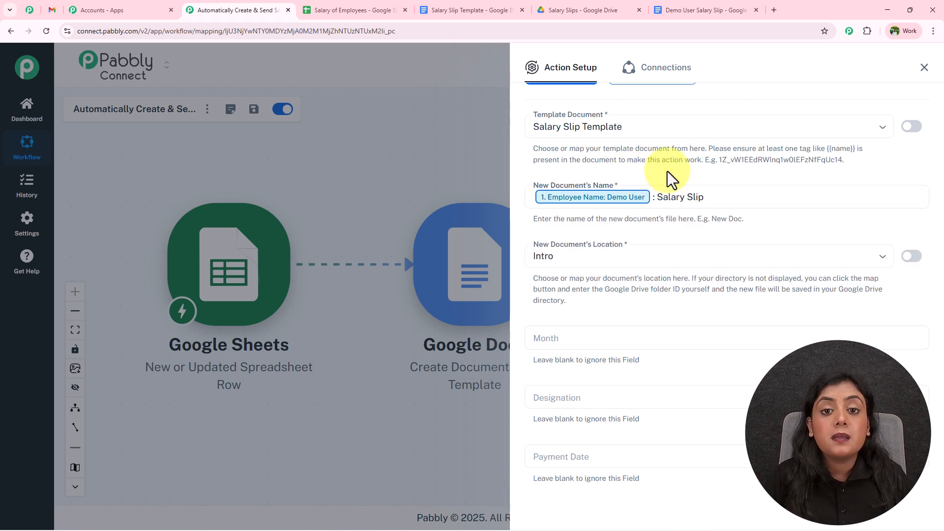
pyautogui.click(705, 198)
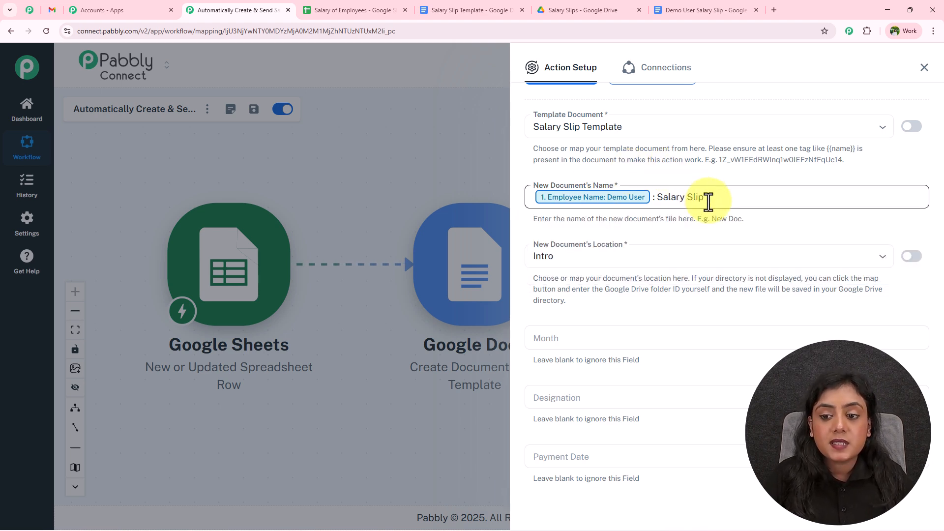
pyautogui.click(669, 177)
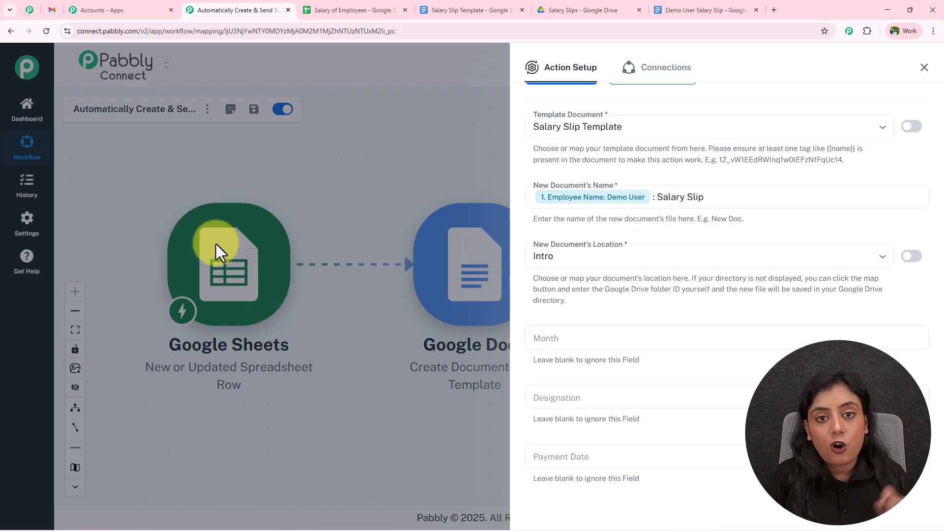
pyautogui.click(565, 198)
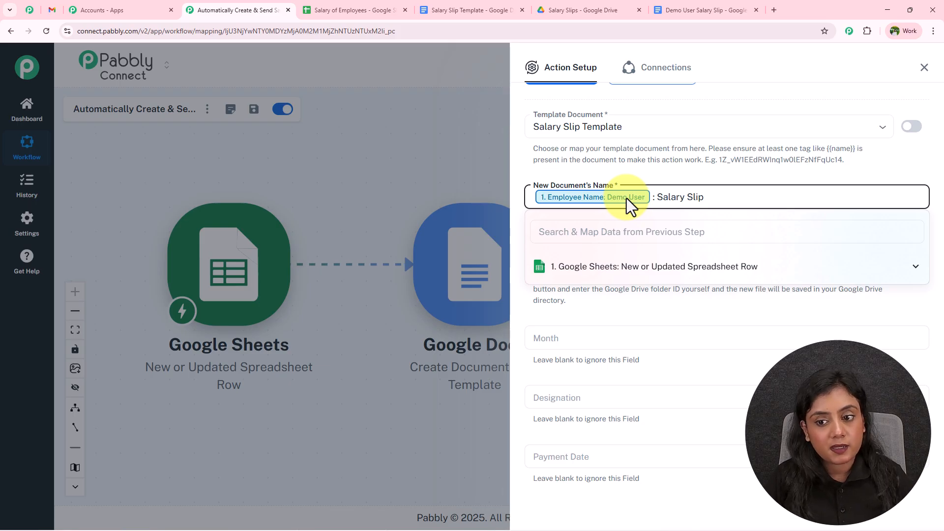
pyautogui.click(653, 198)
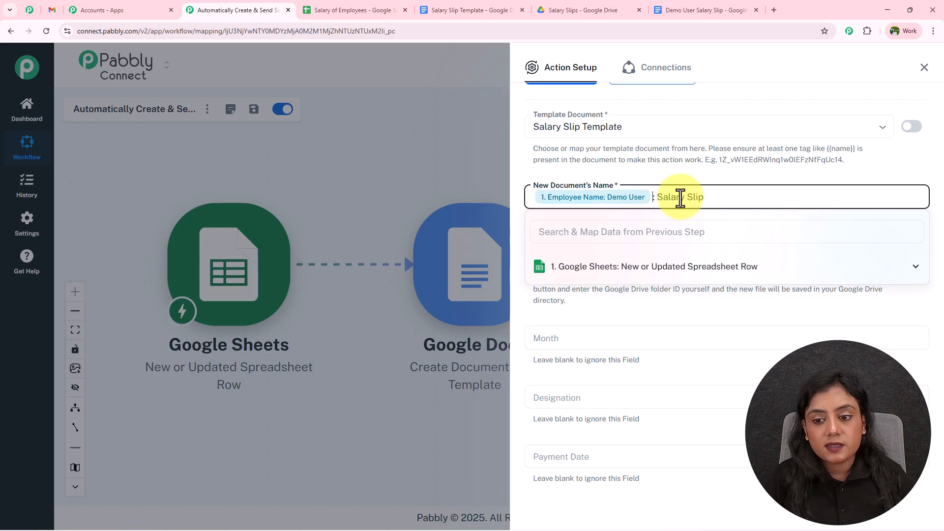
pyautogui.click(676, 172)
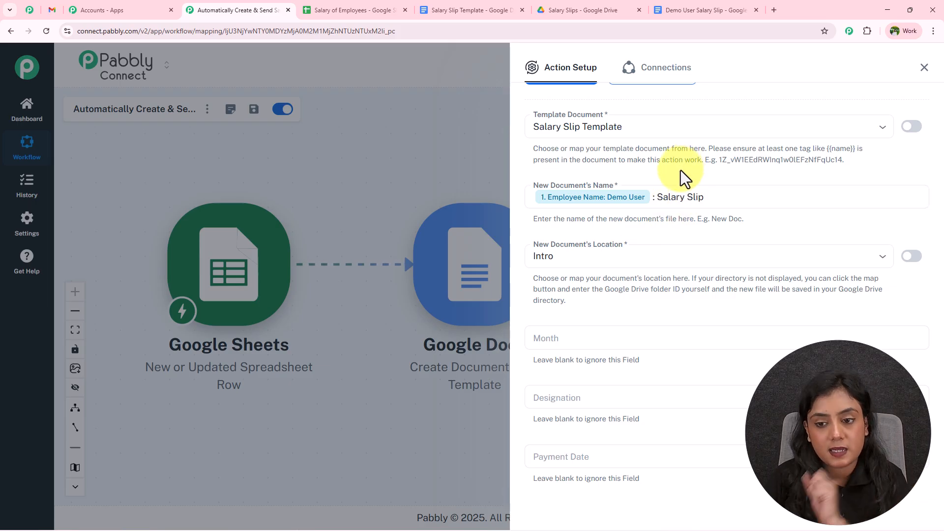
pyautogui.click(647, 250)
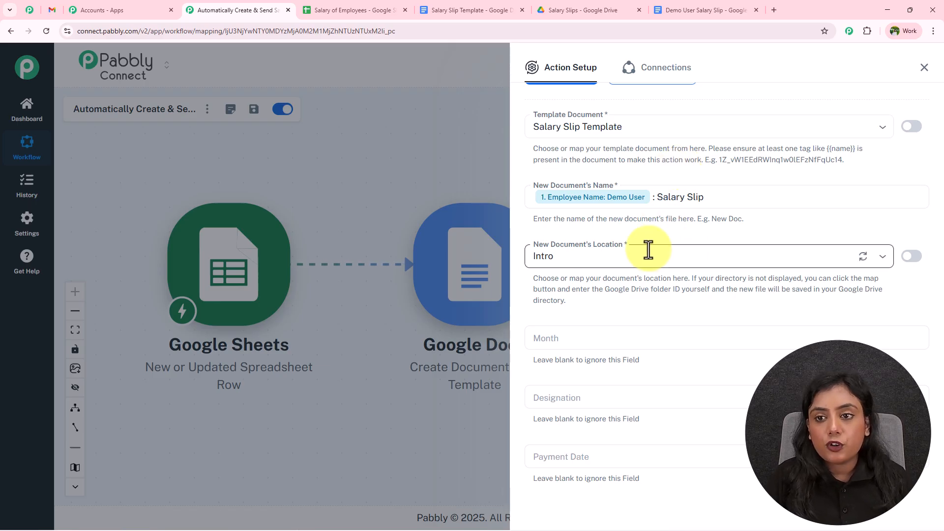
# Step: Move the earlier test salary slip document in the Salary Slips folder to the trash
pyautogui.click(605, 11)
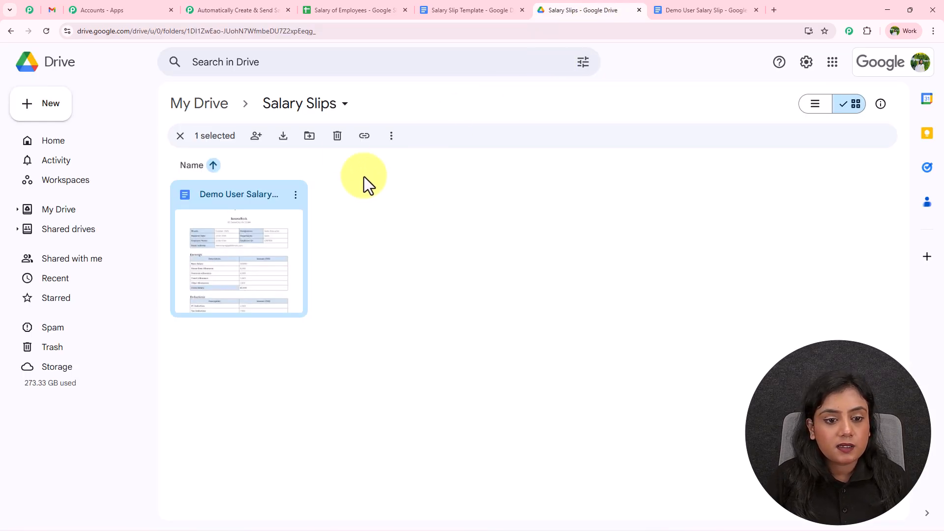
pyautogui.click(338, 136)
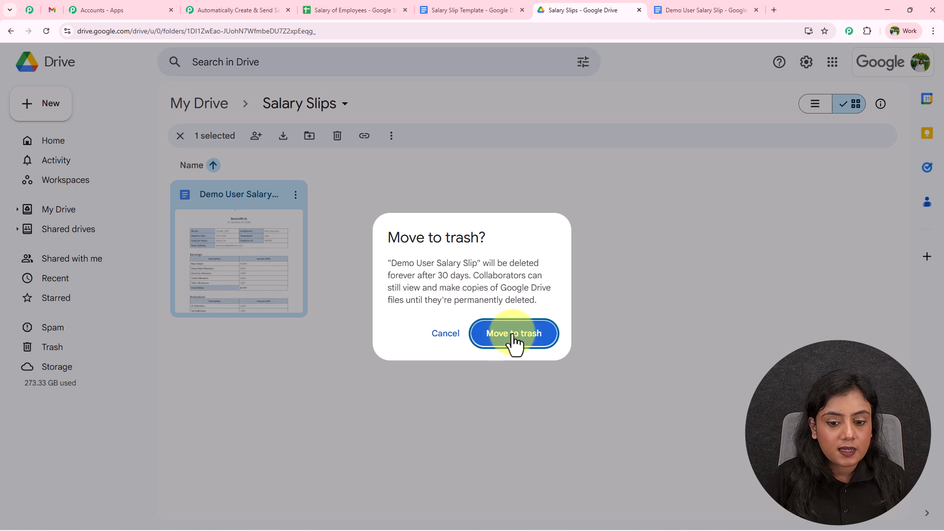
pyautogui.click(514, 335)
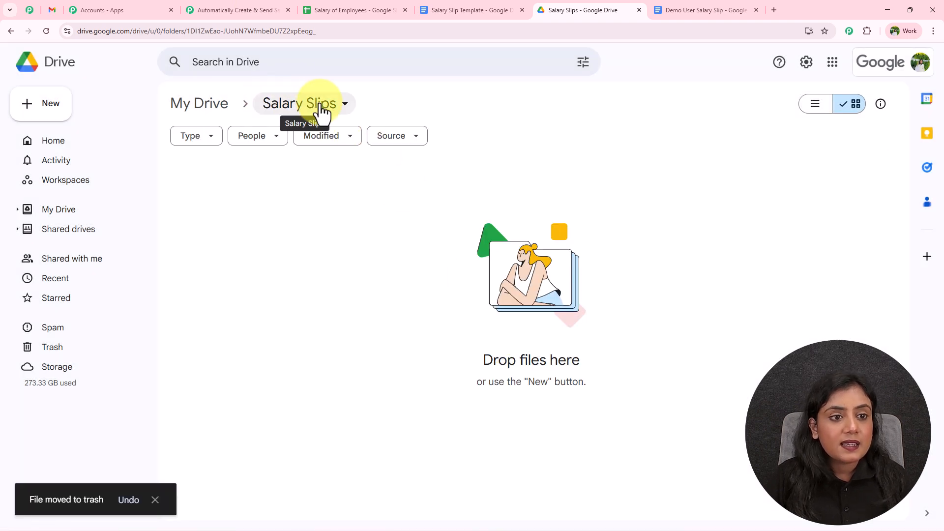
pyautogui.click(236, 10)
pyautogui.click(596, 256)
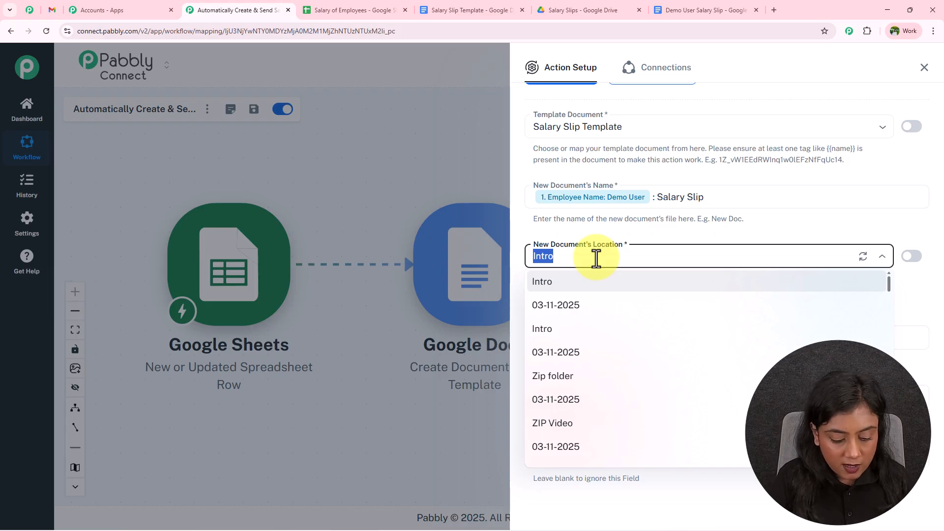
# Step: Save new documents in the Salary Slips folder and map Month from the sheet row
pyautogui.write('salar')
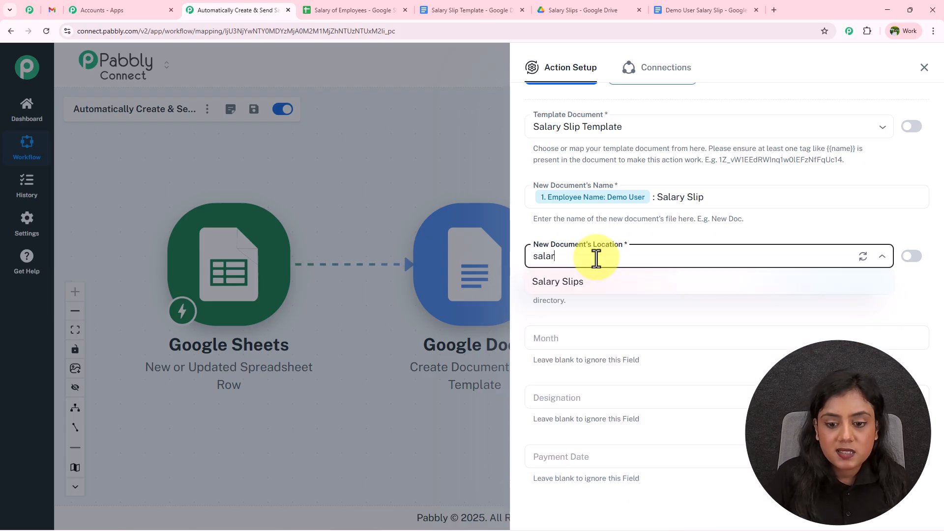
pyautogui.click(597, 289)
pyautogui.scroll(-3, 597, 299)
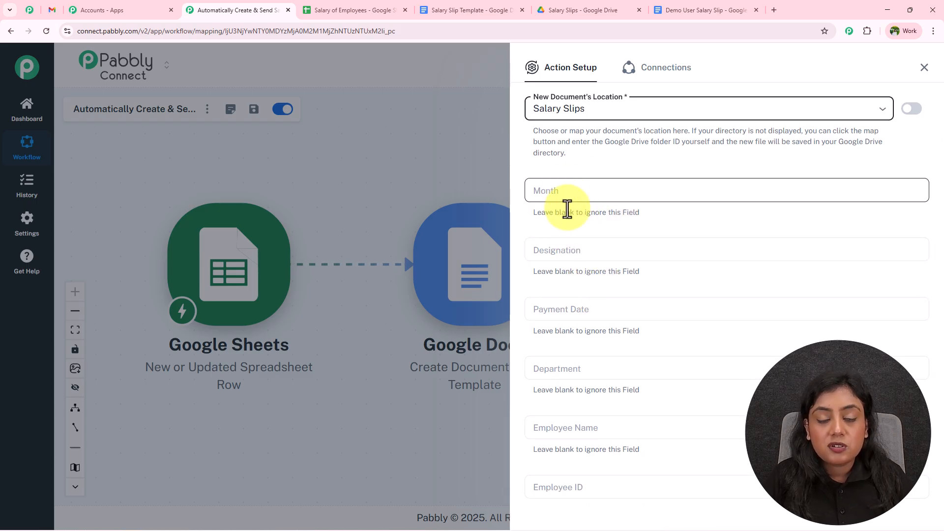
pyautogui.click(588, 182)
pyautogui.click(588, 225)
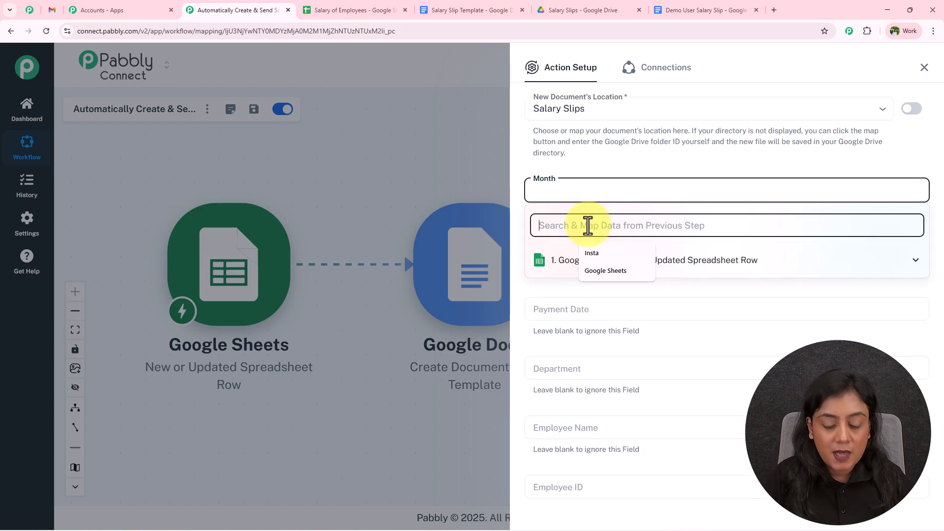
pyautogui.write('mo')
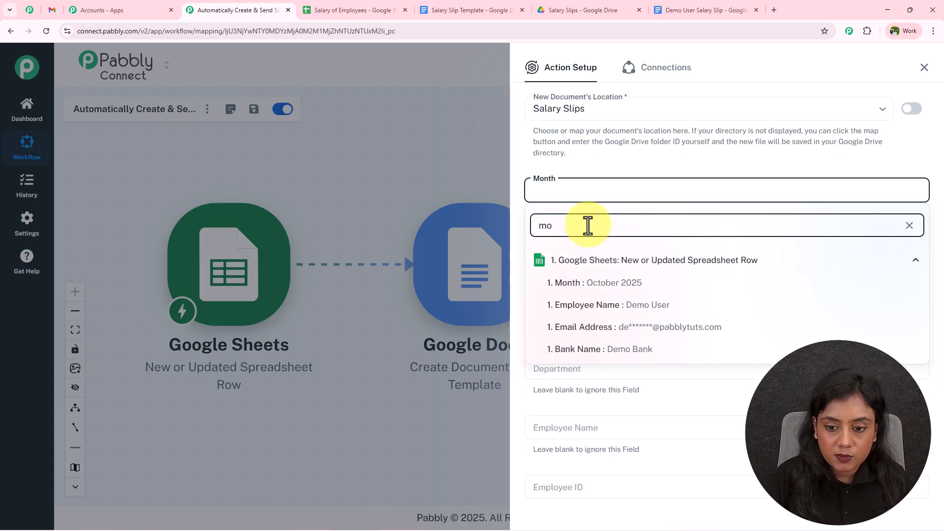
pyautogui.click(597, 284)
# Step: Map Designation from the sheet's designation column, checking its value in the spreadsheet
pyautogui.click(582, 250)
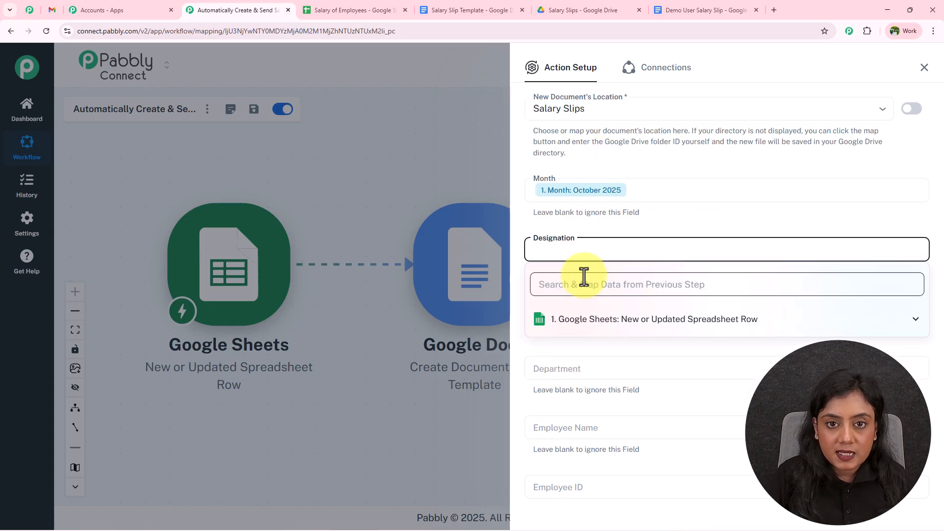
pyautogui.click(361, 6)
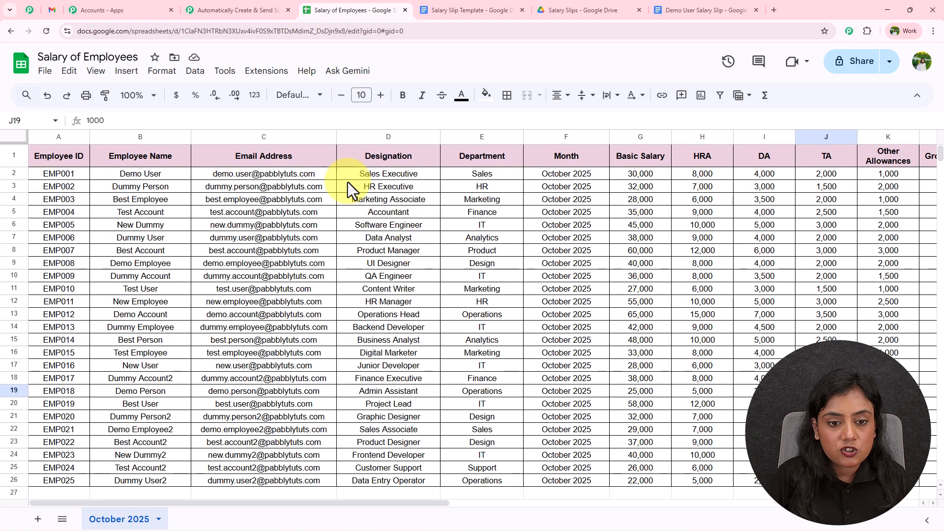
pyautogui.click(373, 173)
pyautogui.click(258, 9)
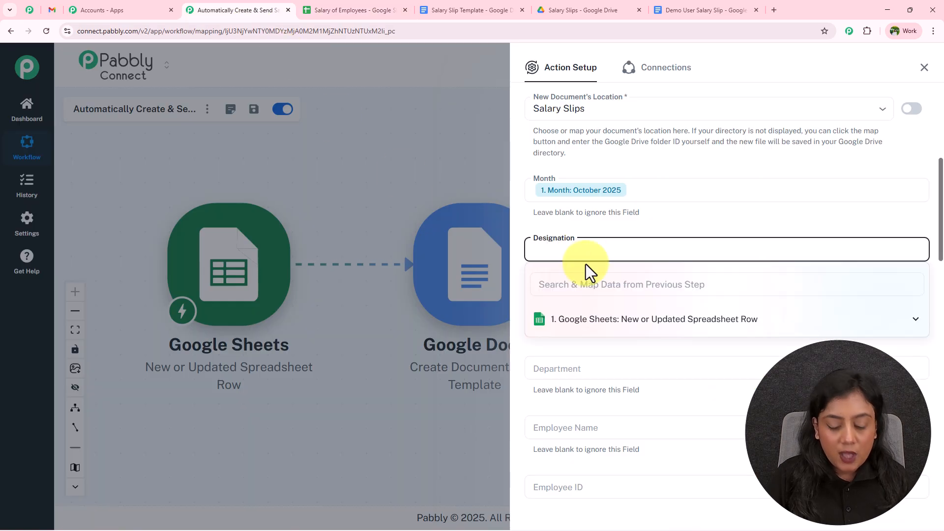
pyautogui.click(579, 287)
pyautogui.write('desi')
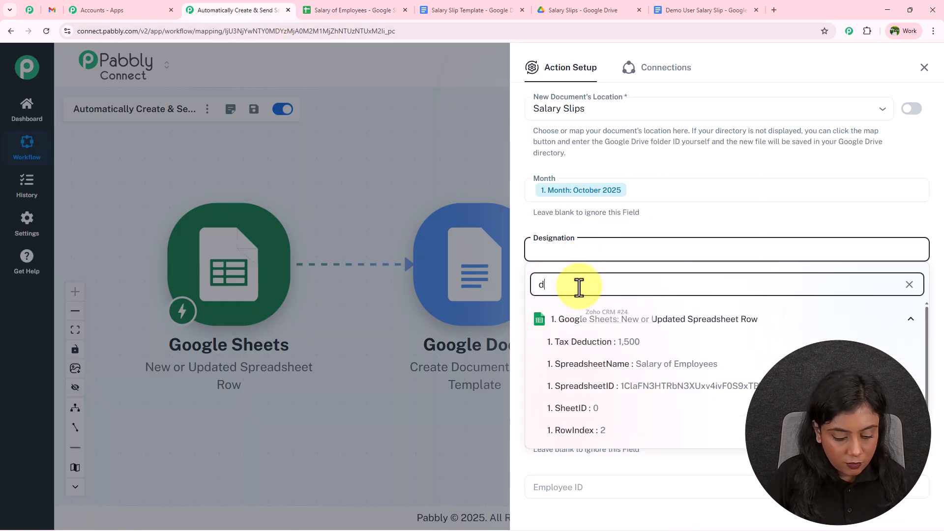
pyautogui.click(587, 341)
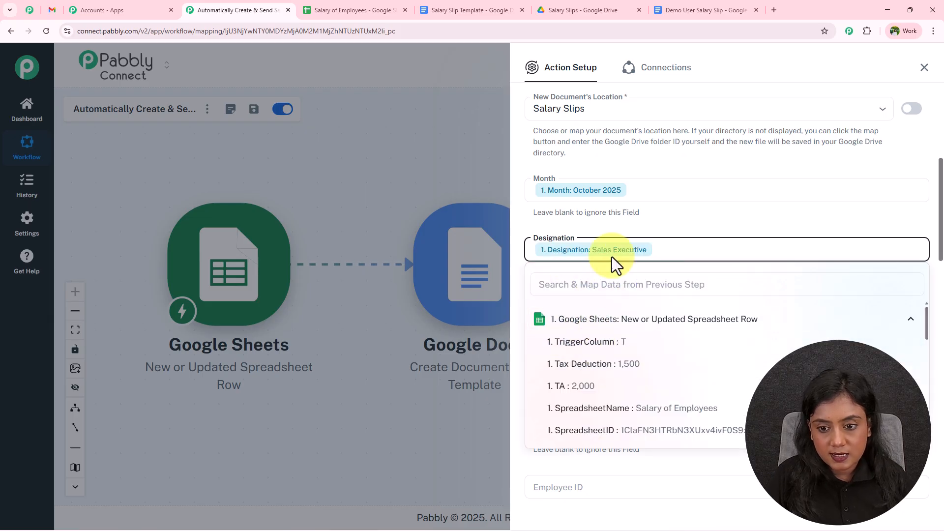
pyautogui.click(632, 226)
# Step: Map Payment Date from the sheet's date field, then return to the salary spreadsheet
pyautogui.click(583, 260)
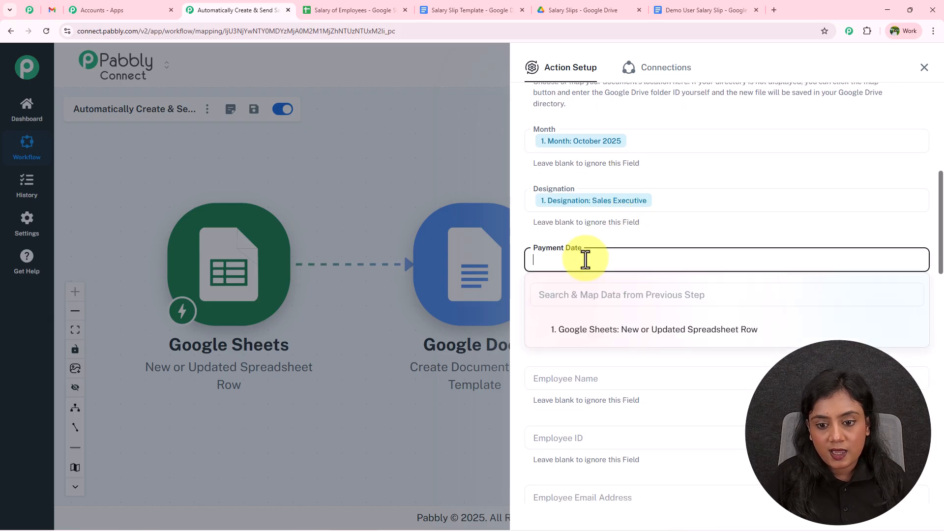
pyautogui.click(588, 295)
pyautogui.write('date')
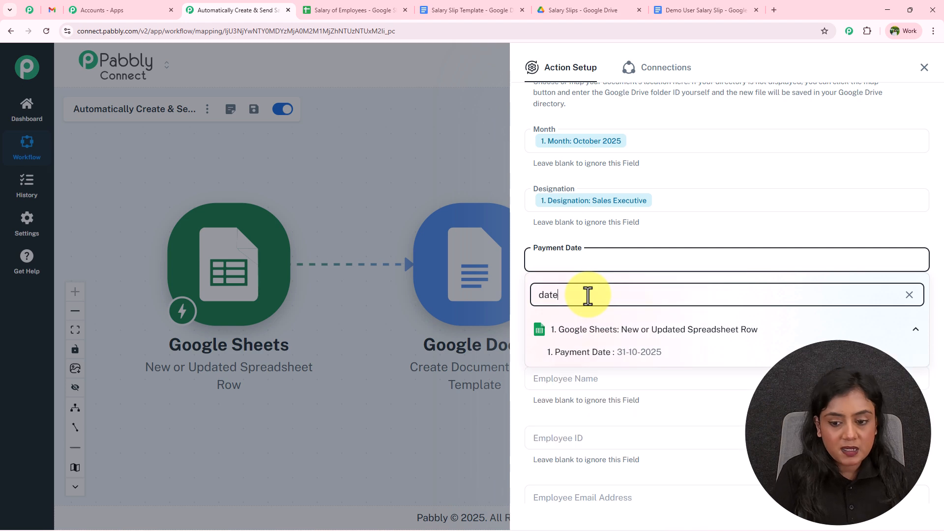
pyautogui.click(604, 354)
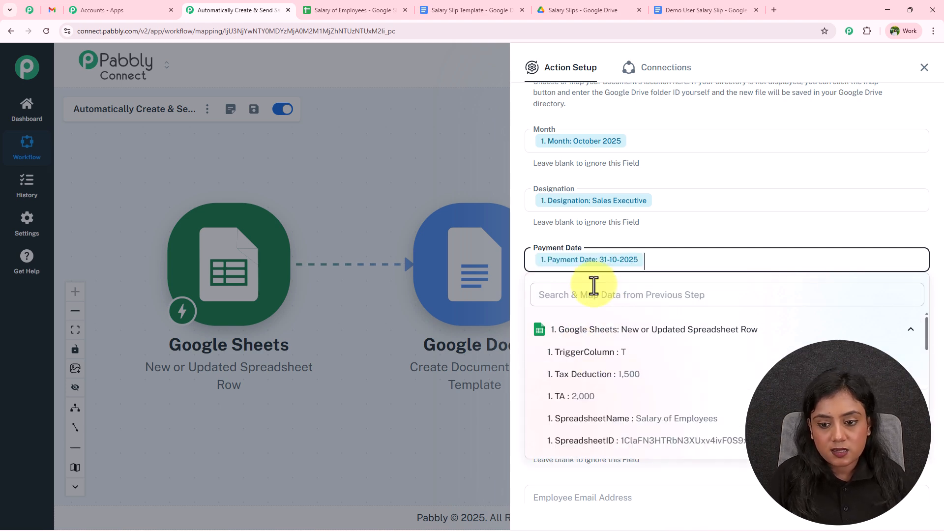
pyautogui.click(615, 232)
pyautogui.click(384, 10)
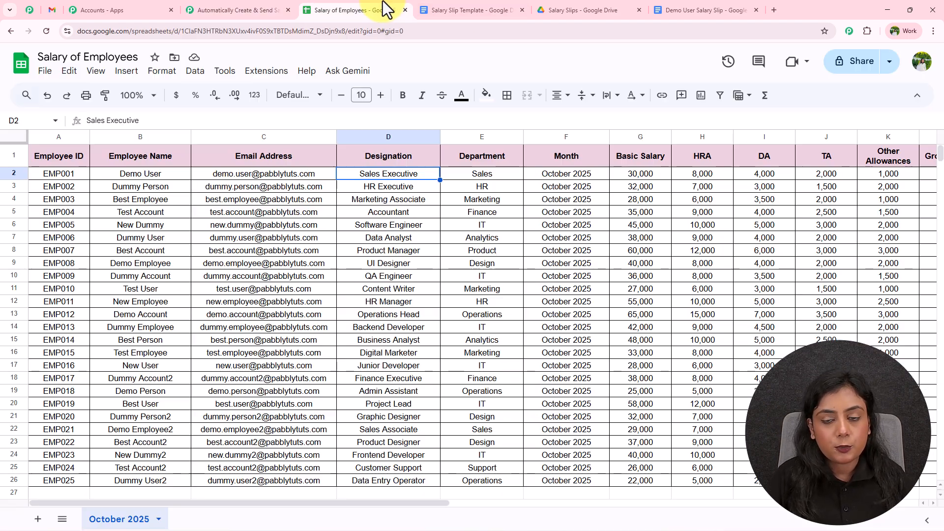
pyautogui.moveTo(427, 502); pyautogui.dragTo(708, 501)
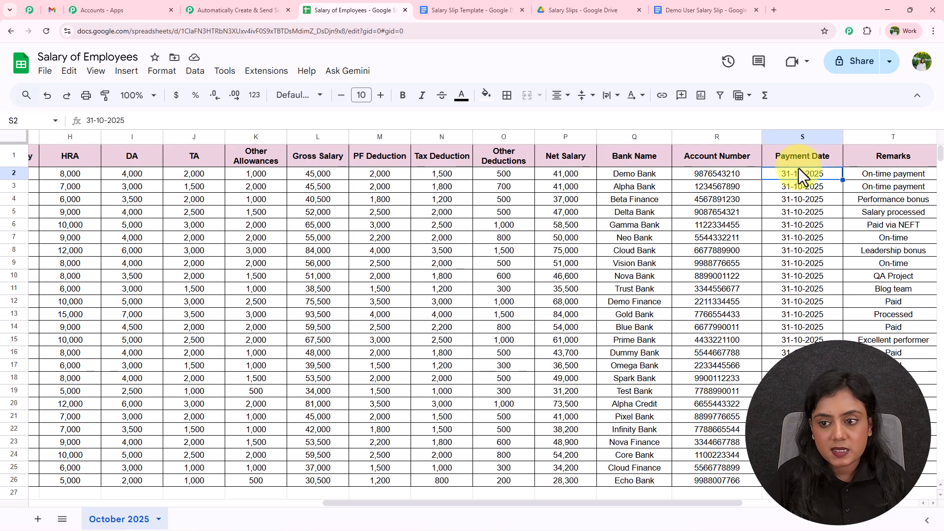
# Step: Map the sheet's department value (Sales) into the Department field
pyautogui.click(236, 9)
pyautogui.click(584, 320)
pyautogui.click(596, 348)
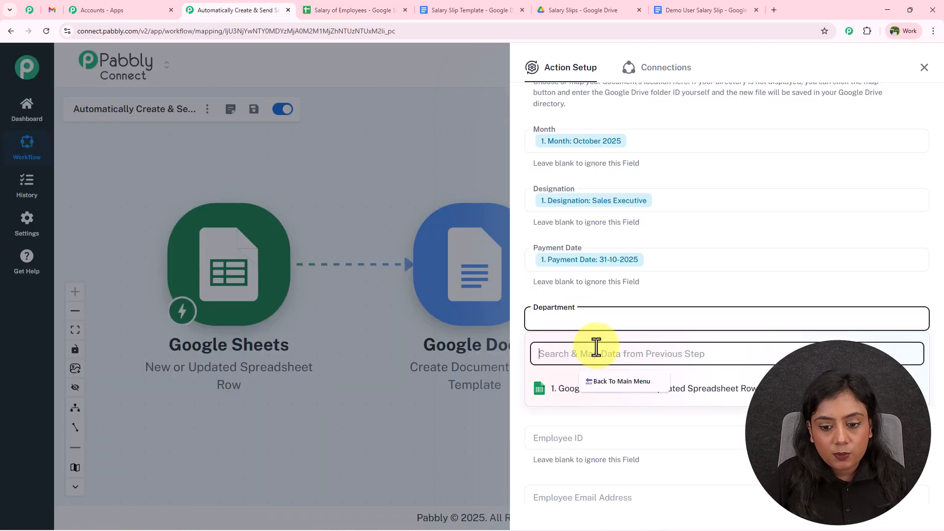
pyautogui.write('de')
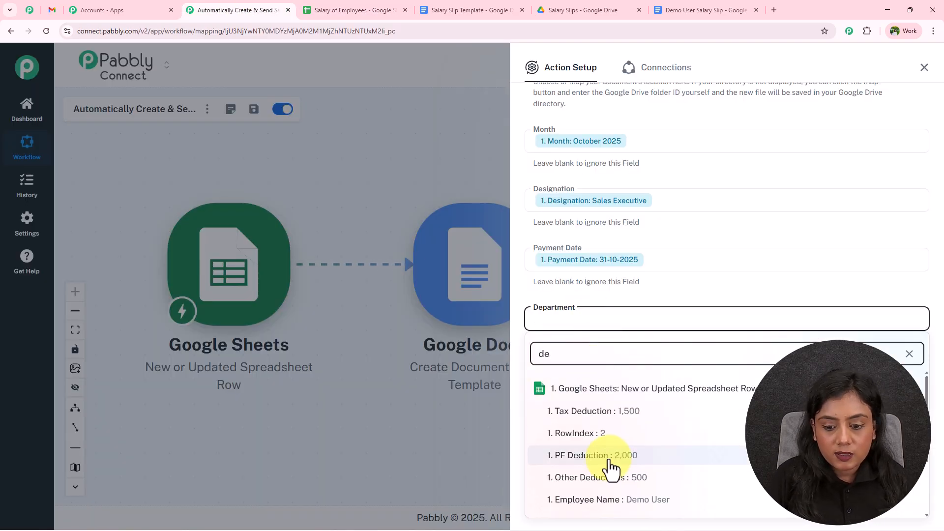
pyautogui.scroll(-2, 609, 468)
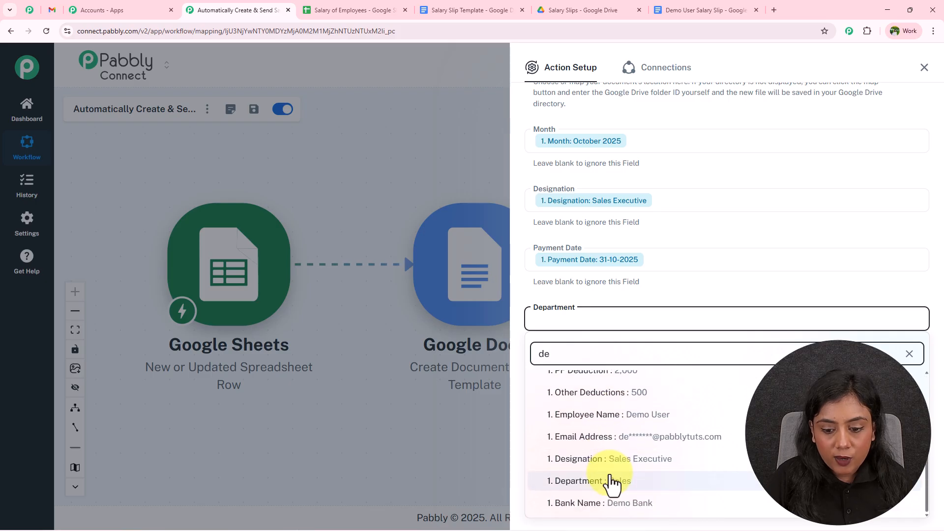
pyautogui.click(629, 290)
pyautogui.scroll(-3, 630, 291)
# Step: Map the sheet's Employee Name and Employee ID (EMP001) into their slip fields
pyautogui.click(590, 231)
pyautogui.click(603, 265)
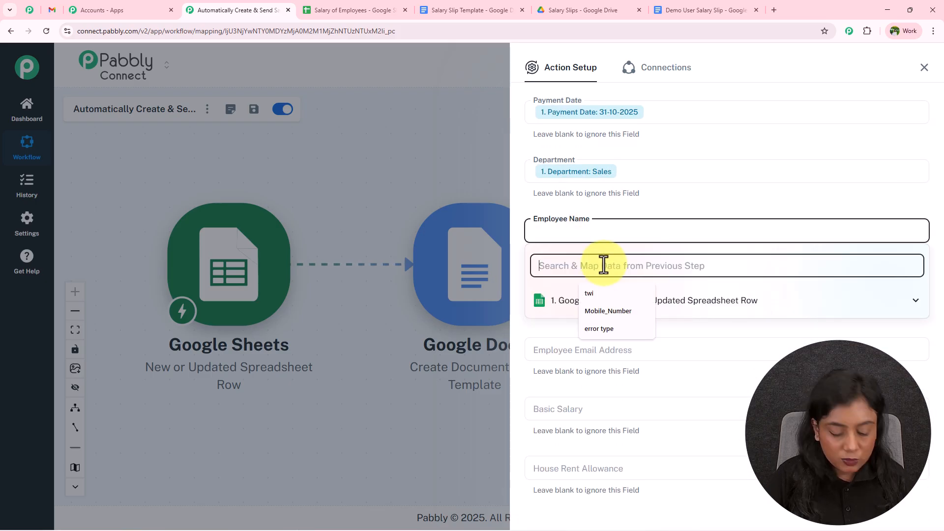
pyautogui.write('em')
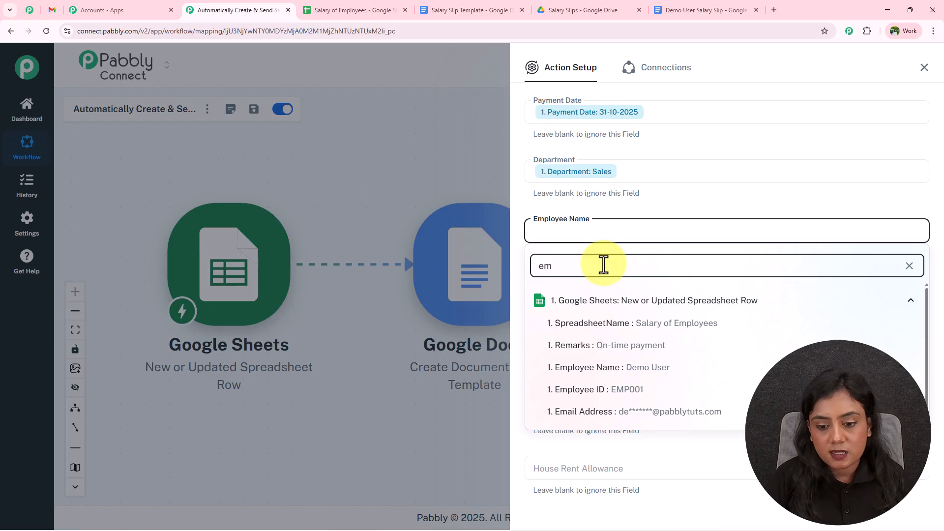
pyautogui.click(617, 367)
pyautogui.click(592, 187)
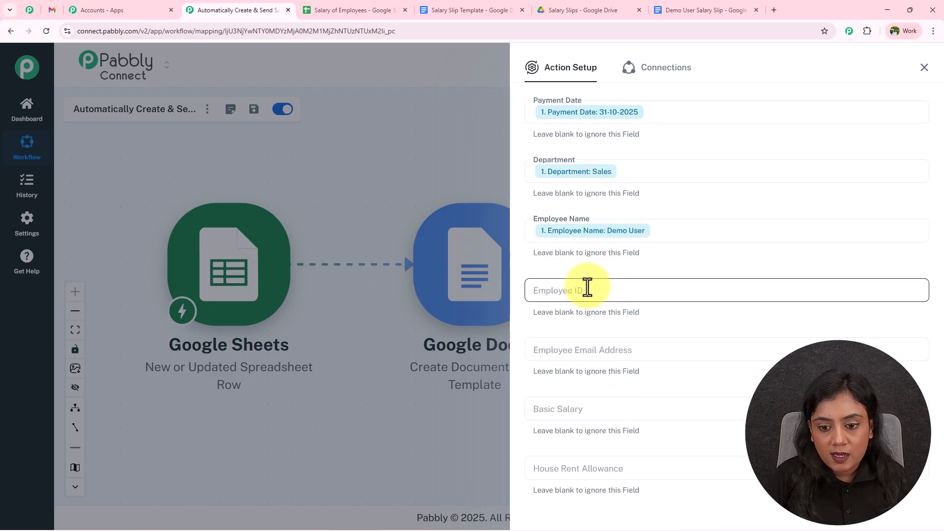
pyautogui.click(585, 290)
pyautogui.click(586, 322)
pyautogui.write('id')
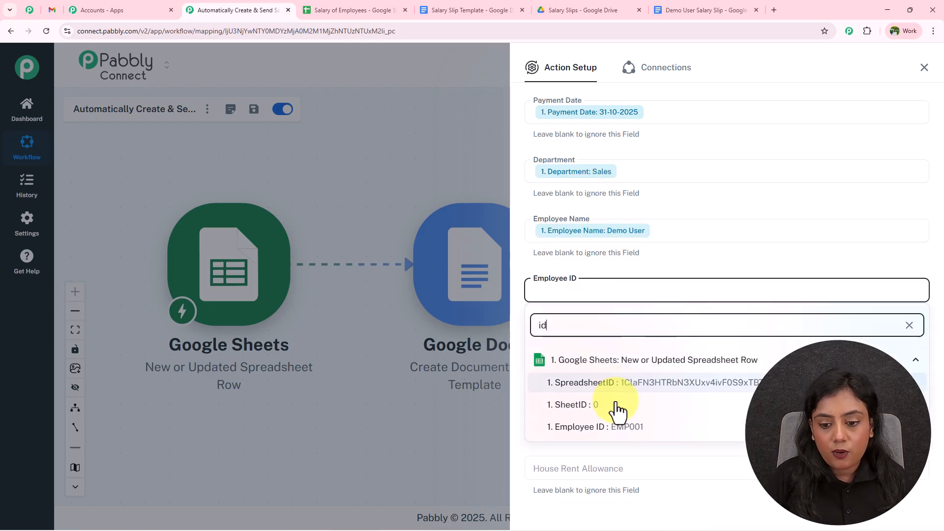
pyautogui.click(615, 424)
# Step: Map Email Address and Basic Salary (30,000) from the sheet row
pyautogui.scroll(-2, 620, 266)
pyautogui.click(621, 262)
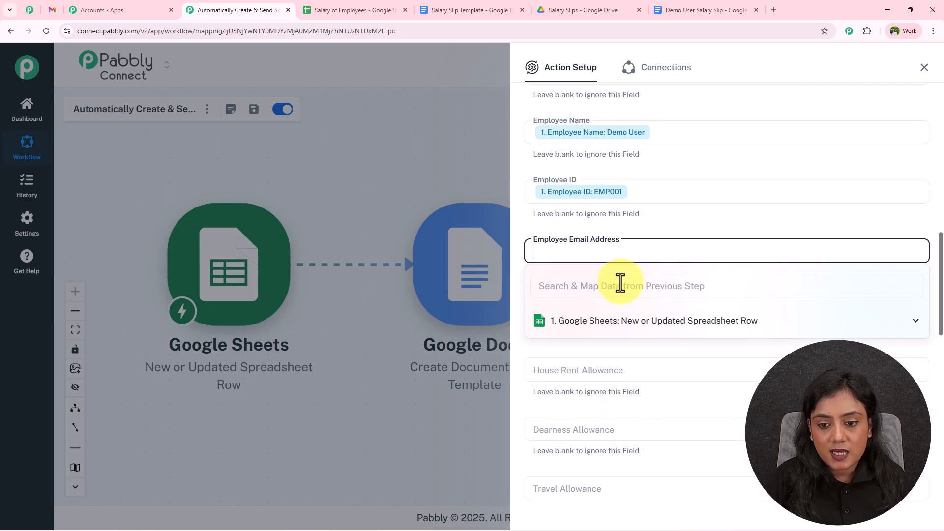
pyautogui.click(620, 286)
pyautogui.write('em')
pyautogui.click(624, 344)
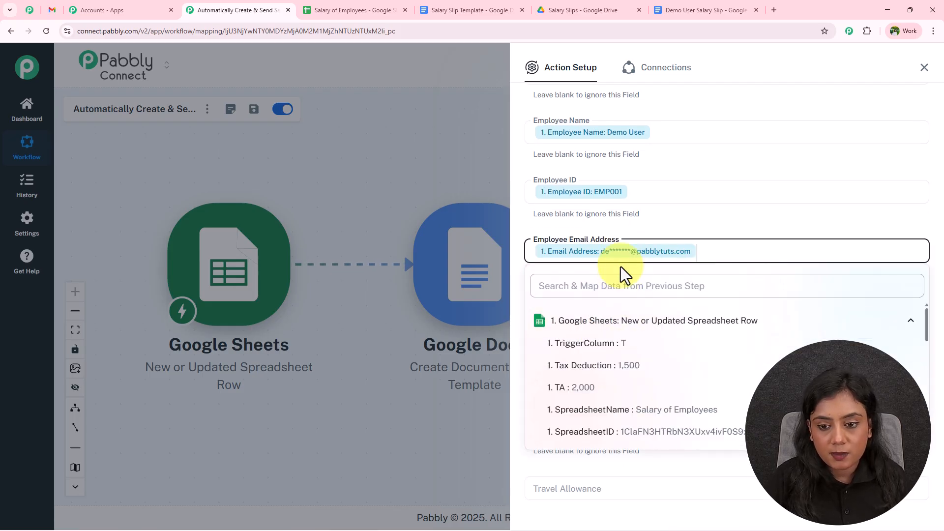
pyautogui.scroll(-2, 629, 232)
pyautogui.click(624, 219)
pyautogui.click(595, 248)
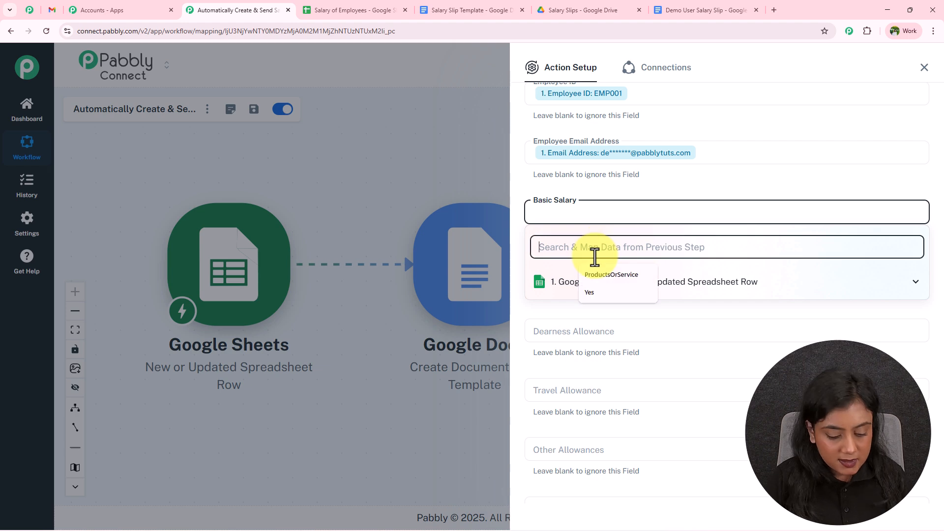
pyautogui.write('basi')
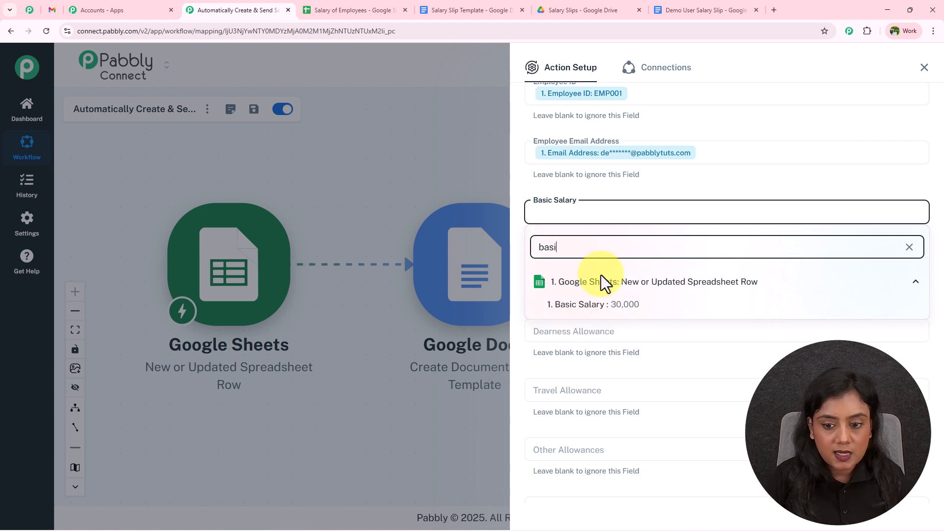
pyautogui.click(585, 303)
# Step: Map HRA (8,000) into House Rent Allowance and DA (4,000) into Dearness Allowance
pyautogui.click(598, 274)
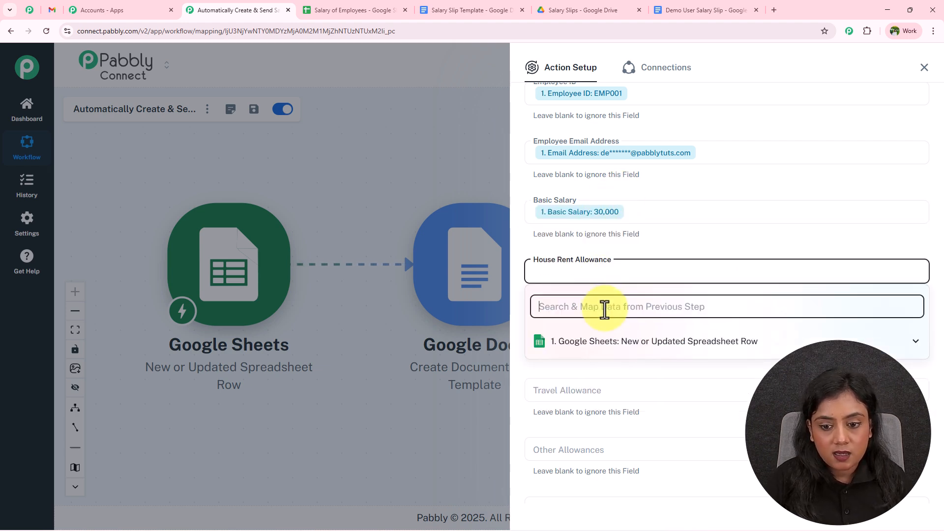
pyautogui.click(604, 307)
pyautogui.write('hra')
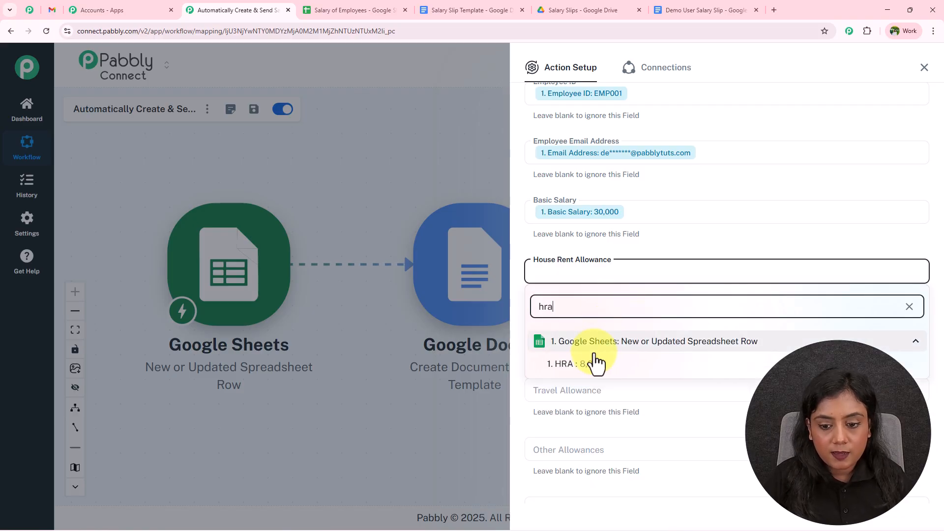
pyautogui.click(597, 362)
pyautogui.click(581, 334)
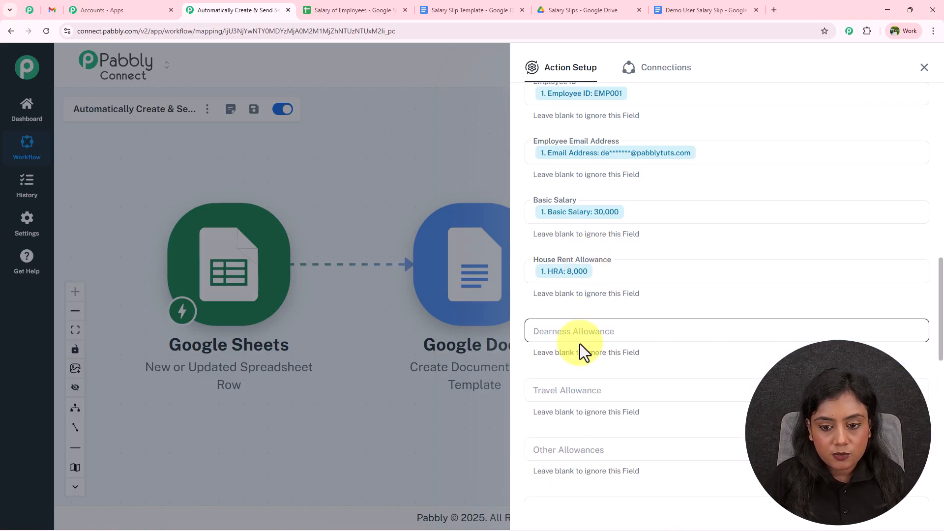
pyautogui.click(582, 364)
pyautogui.write('da')
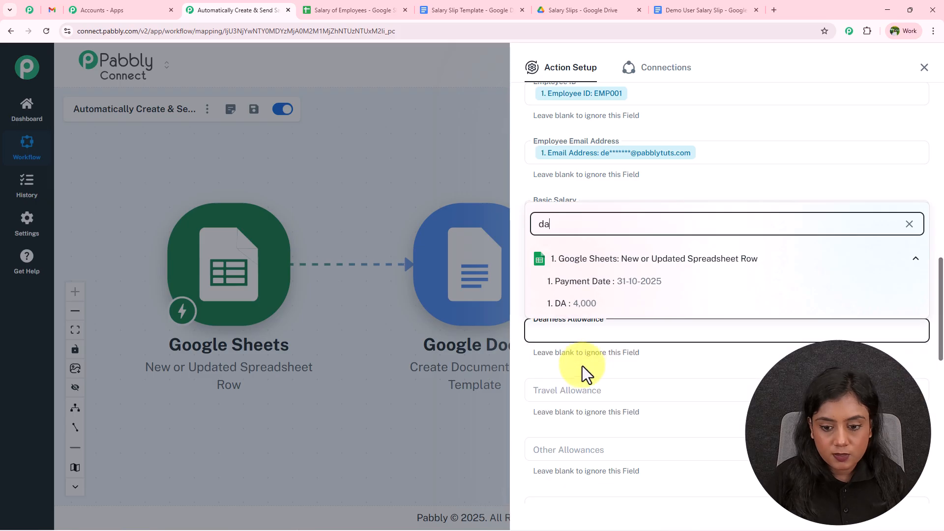
pyautogui.click(592, 305)
pyautogui.click(516, 276)
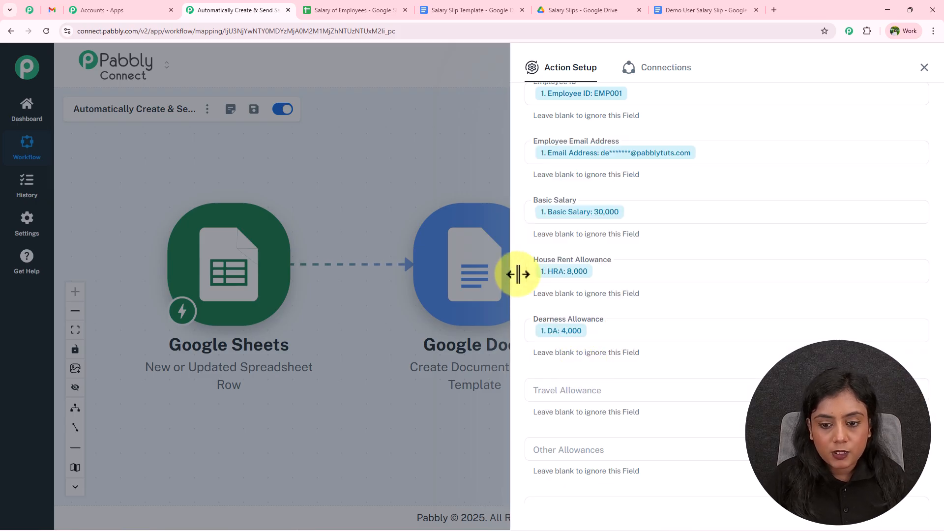
# Step: Map TA (2,000) into Travel Allowance and Other Allowances (1,000)
pyautogui.scroll(-3, 614, 295)
pyautogui.click(605, 239)
pyautogui.click(606, 277)
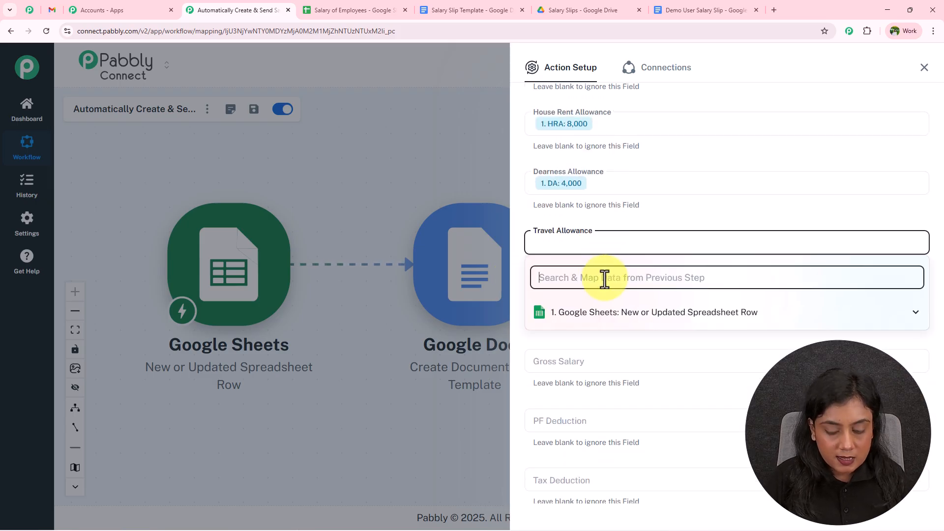
pyautogui.write('tra')
pyautogui.press('BackSpace')
pyautogui.press('BackSpace')
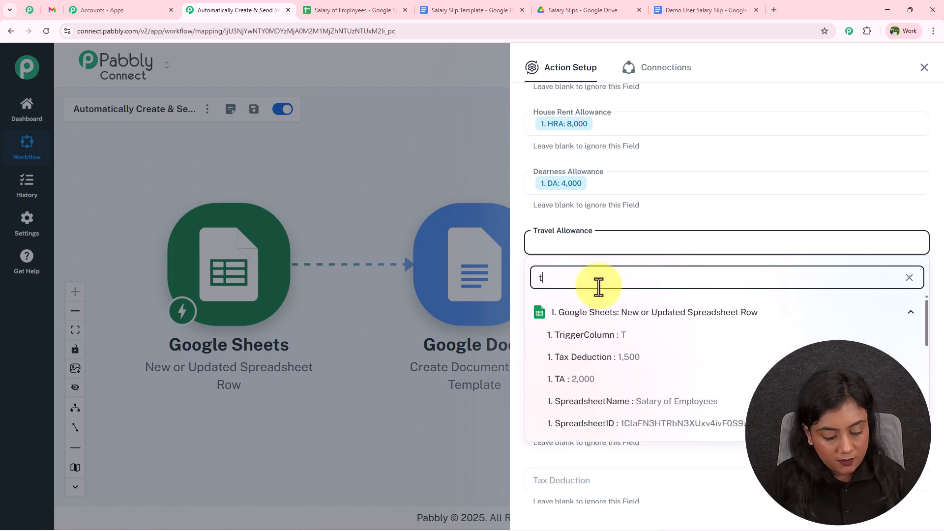
pyautogui.write('a')
pyautogui.click(577, 358)
pyautogui.scroll(-2, 580, 218)
pyautogui.click(584, 209)
pyautogui.click(583, 238)
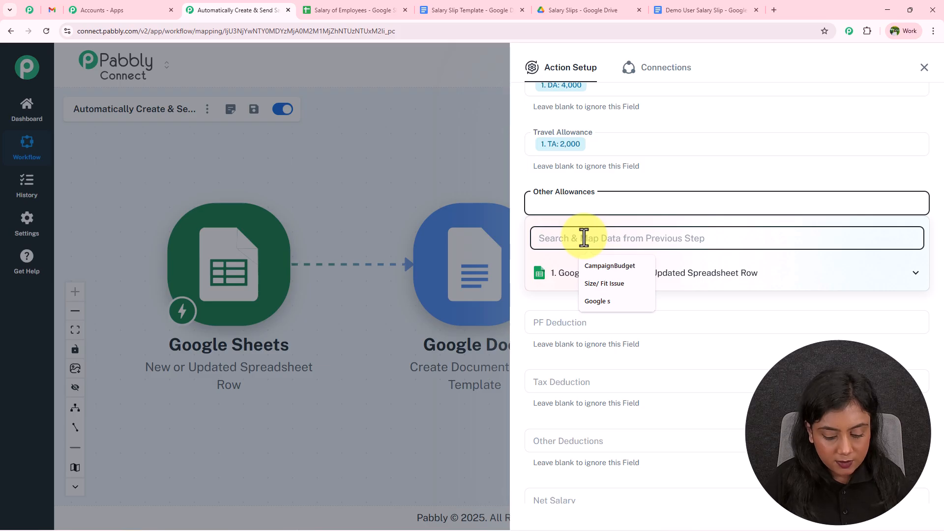
pyautogui.write('othe')
pyautogui.click(617, 320)
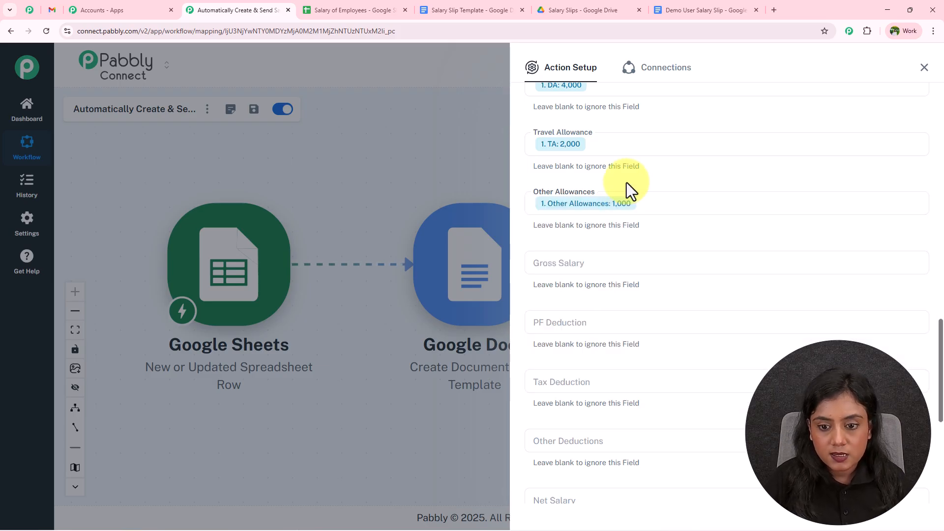
# Step: Map Gross Salary (45,000) from the sheet into the Gross Salary field
pyautogui.scroll(-2, 628, 190)
pyautogui.click(596, 163)
pyautogui.click(591, 199)
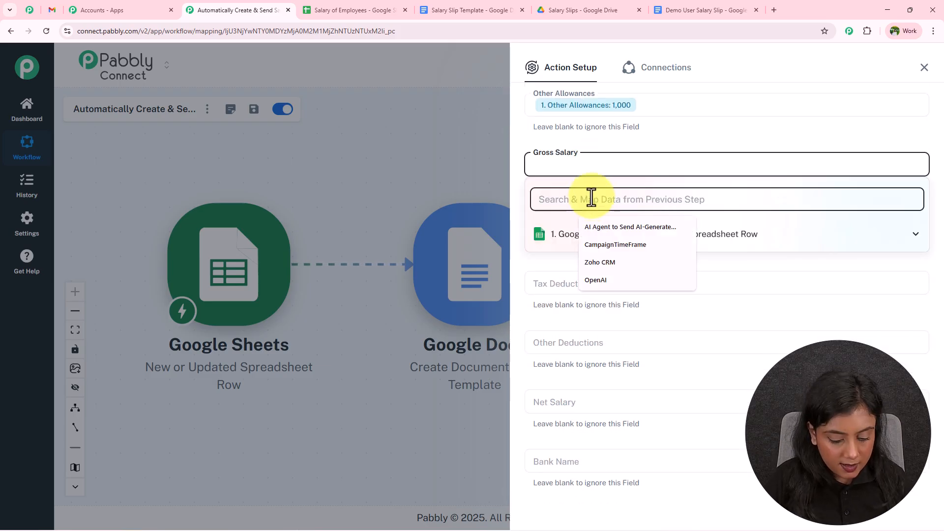
pyautogui.write('gros')
pyautogui.click(601, 256)
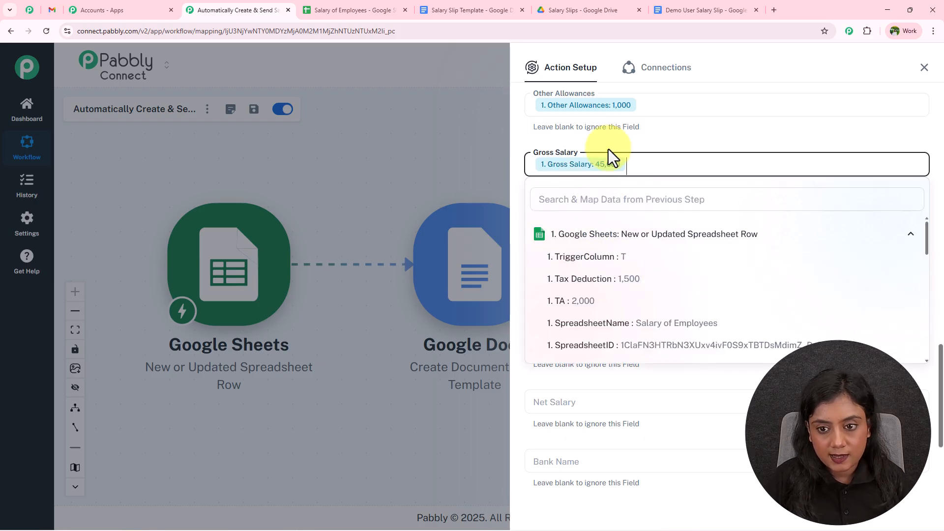
pyautogui.click(596, 222)
# Step: Map PF Deduction (2,000) and Tax Deduction (1,500) from the sheet row
pyautogui.click(594, 259)
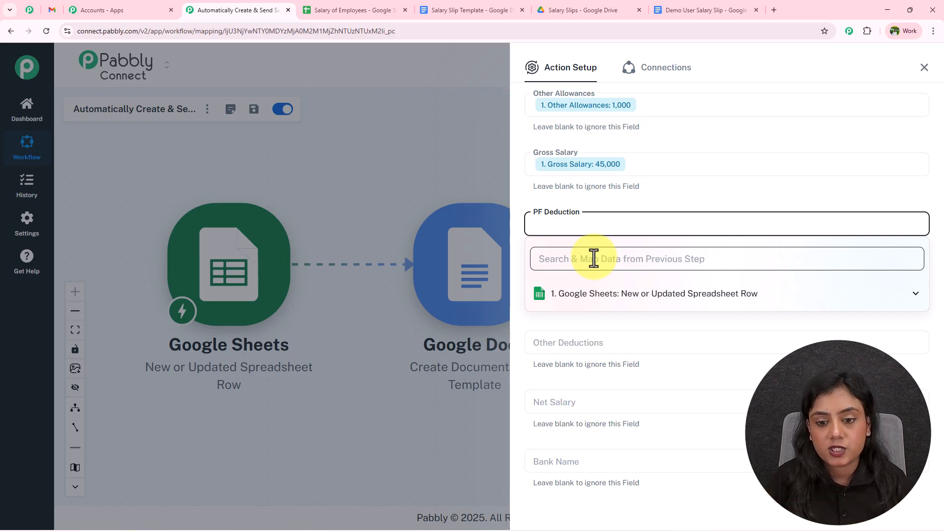
pyautogui.click(593, 258)
pyautogui.write('pf')
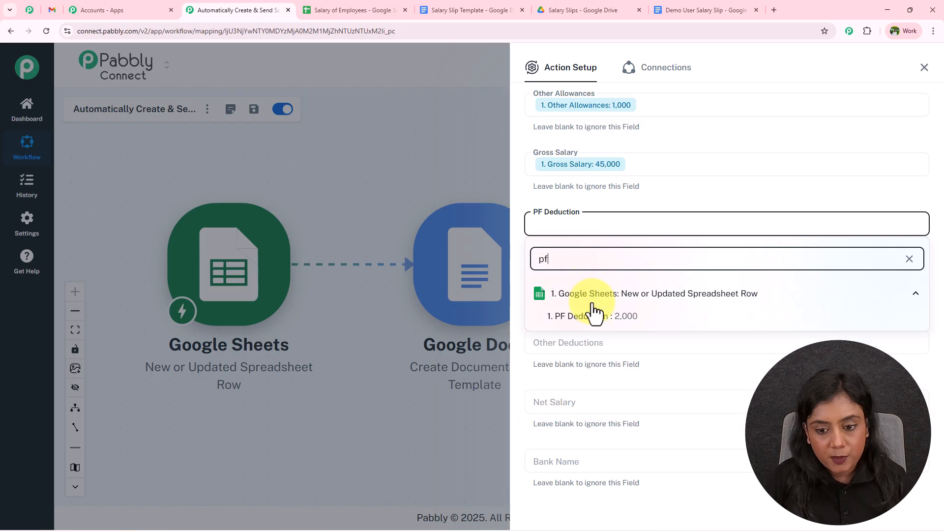
pyautogui.click(593, 316)
pyautogui.click(587, 282)
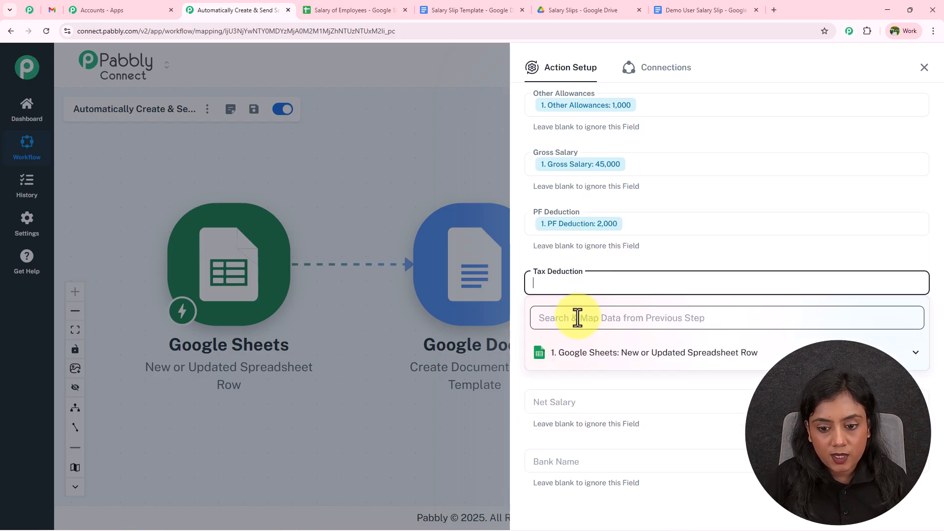
pyautogui.write('tax')
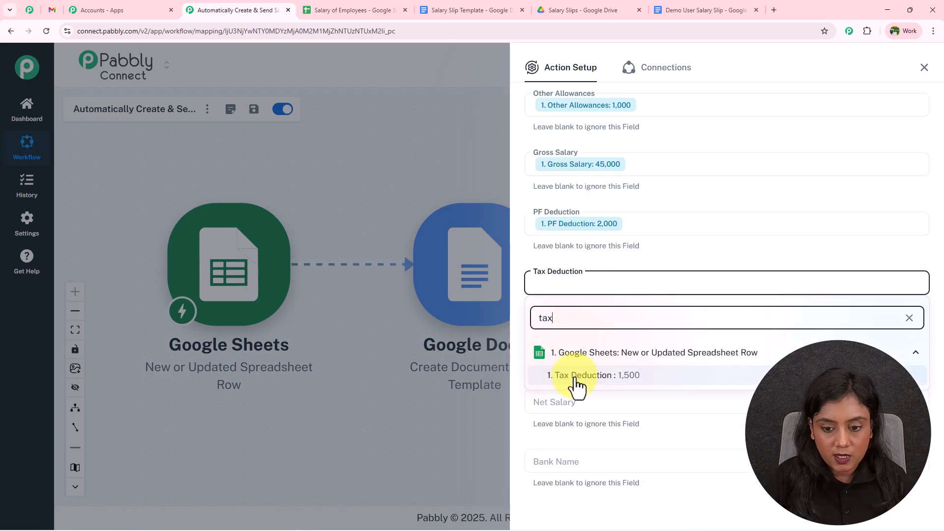
pyautogui.click(575, 376)
pyautogui.click(583, 250)
# Step: Map Other Deductions (500), replacing the mistakenly inserted Other Allowances value
pyautogui.scroll(-3, 582, 249)
pyautogui.click(585, 204)
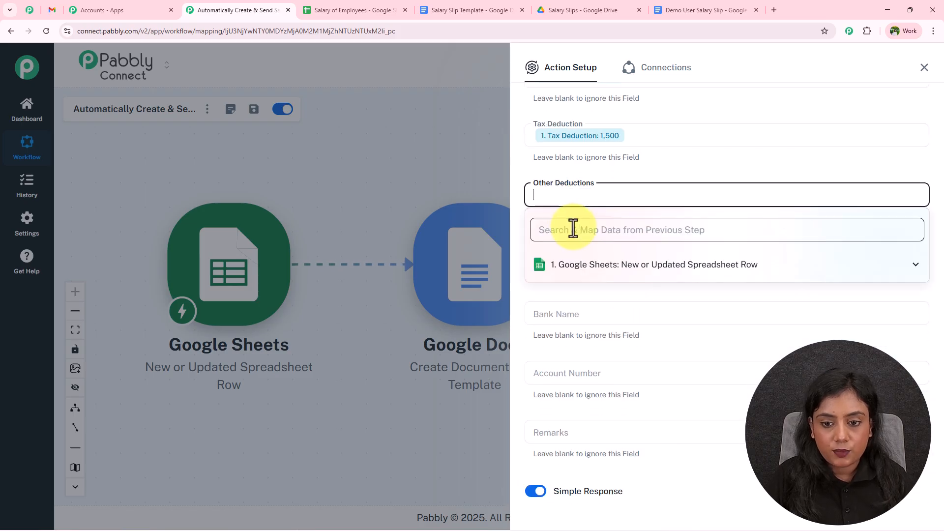
pyautogui.click(573, 230)
pyautogui.write('othe')
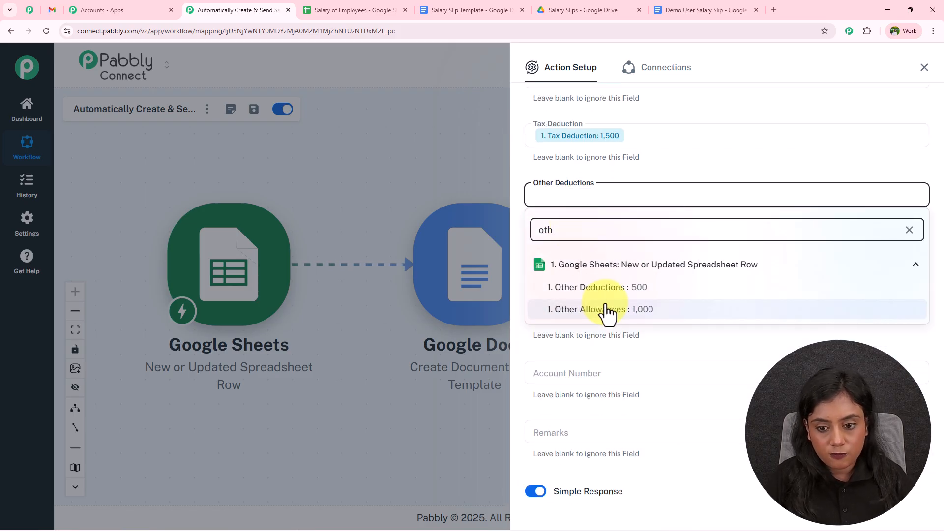
pyautogui.click(608, 311)
pyautogui.press('BackSpace')
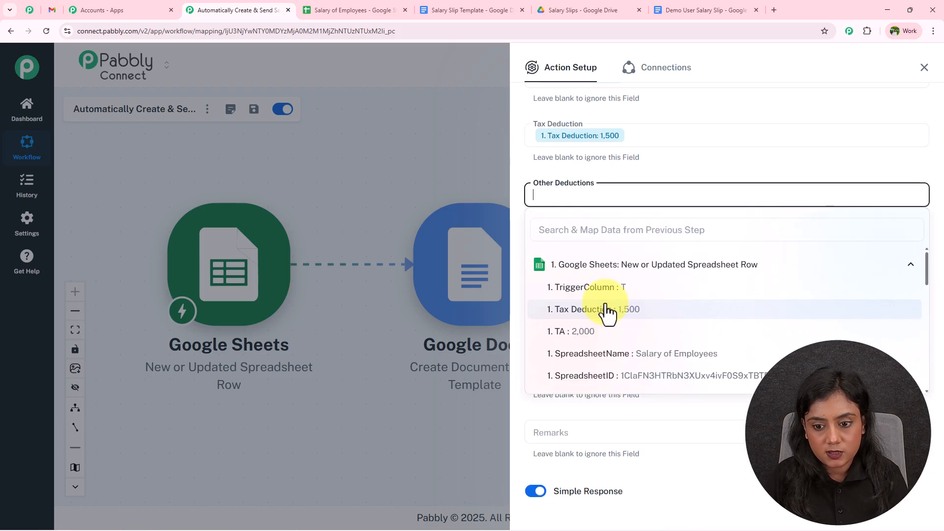
pyautogui.click(599, 239)
pyautogui.write('ot')
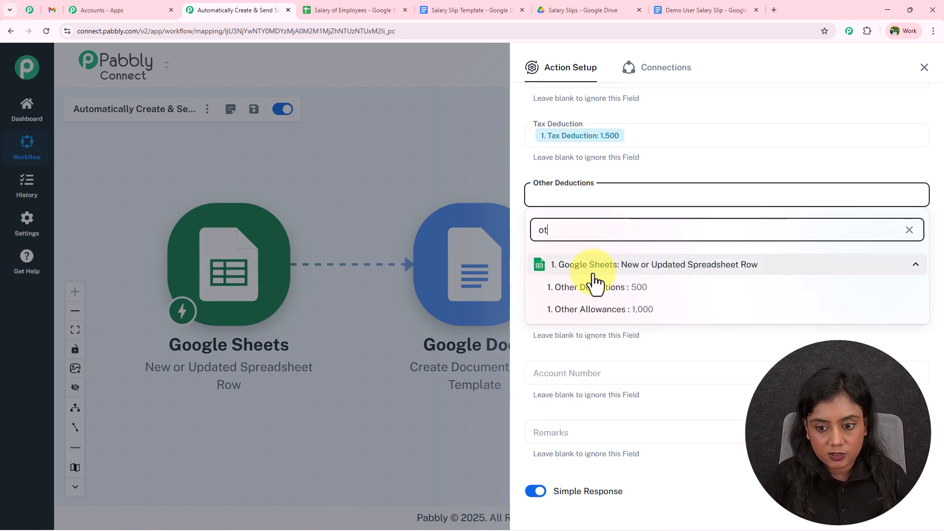
pyautogui.click(597, 287)
pyautogui.click(617, 173)
# Step: Map Net Salary (41,000) and Bank Name (Demo Bank) from the sheet row
pyautogui.scroll(-2, 612, 176)
pyautogui.click(610, 184)
pyautogui.click(599, 219)
pyautogui.write('net')
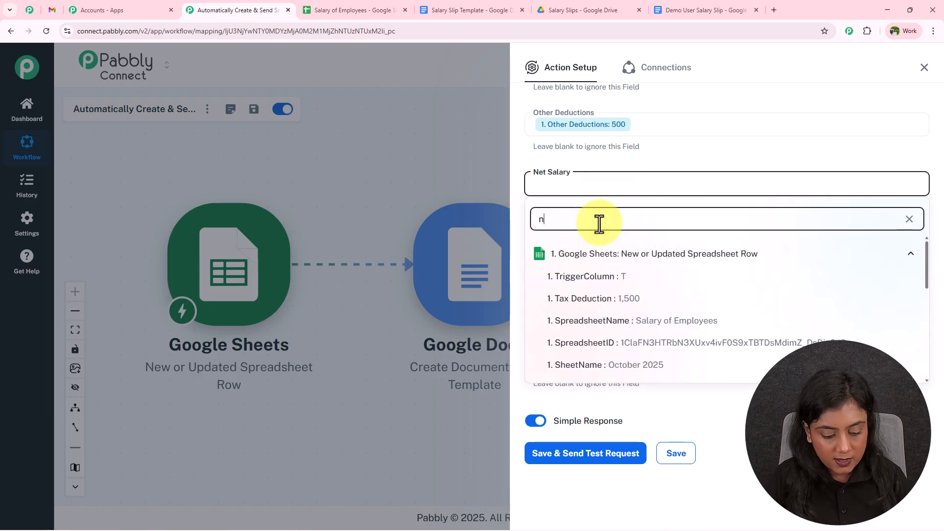
pyautogui.click(600, 276)
pyautogui.click(621, 162)
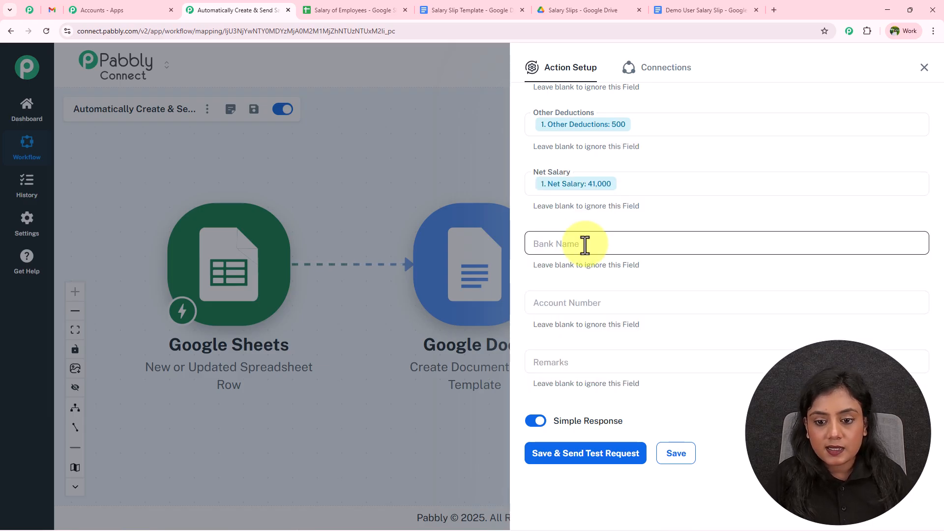
pyautogui.click(584, 244)
pyautogui.click(585, 275)
pyautogui.write('am')
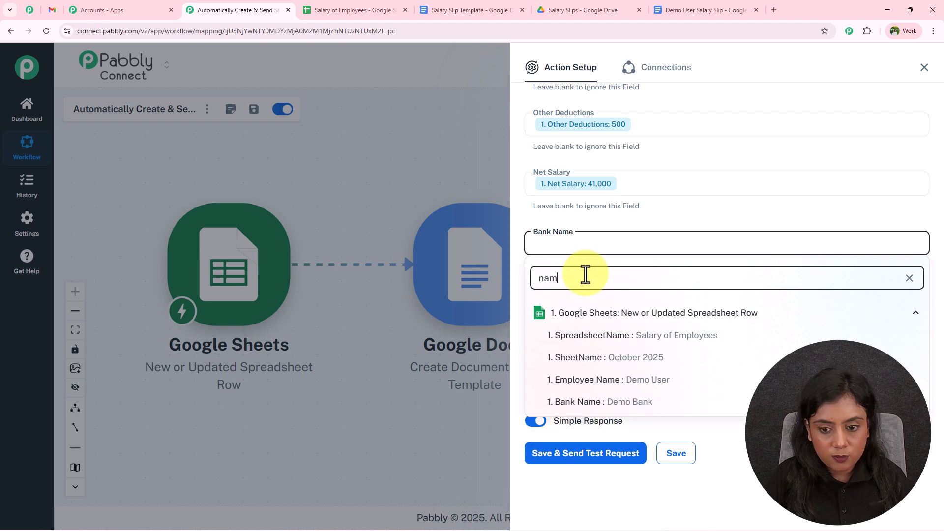
pyautogui.click(634, 407)
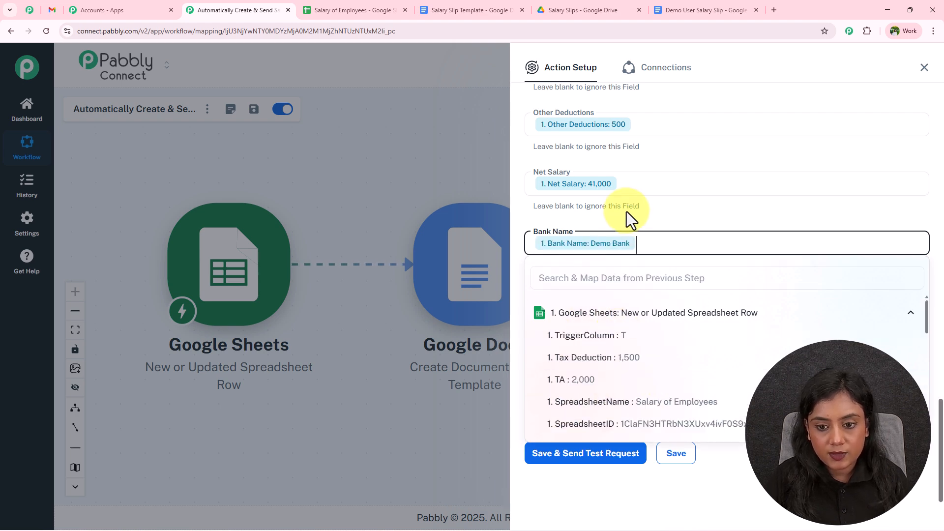
# Step: Map the sheet's account number and Remarks (On-time payment) into their fields
pyautogui.click(581, 301)
pyautogui.click(573, 344)
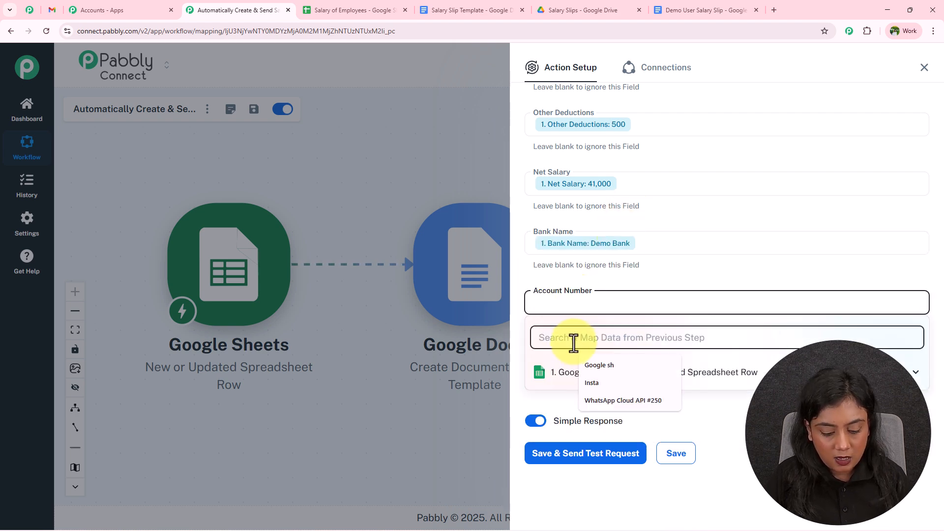
pyautogui.write('accou')
pyautogui.click(600, 392)
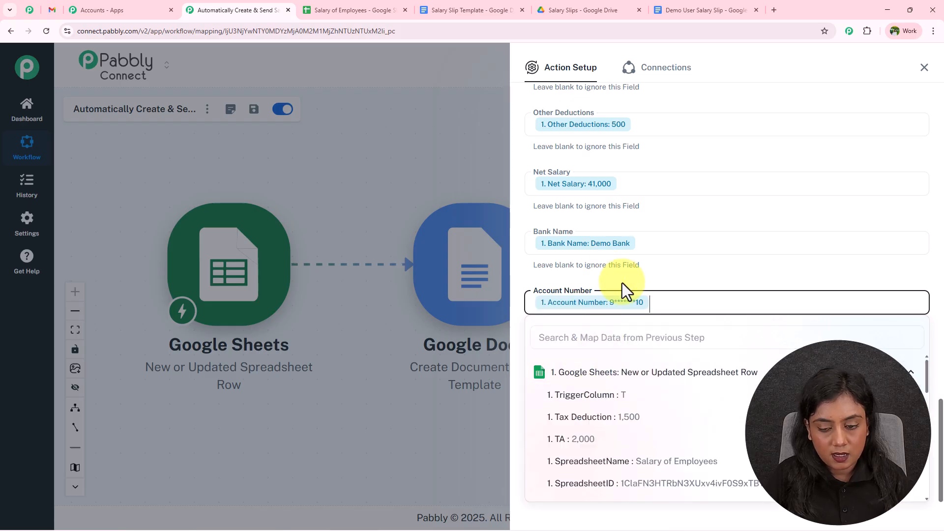
pyautogui.click(597, 361)
pyautogui.click(586, 398)
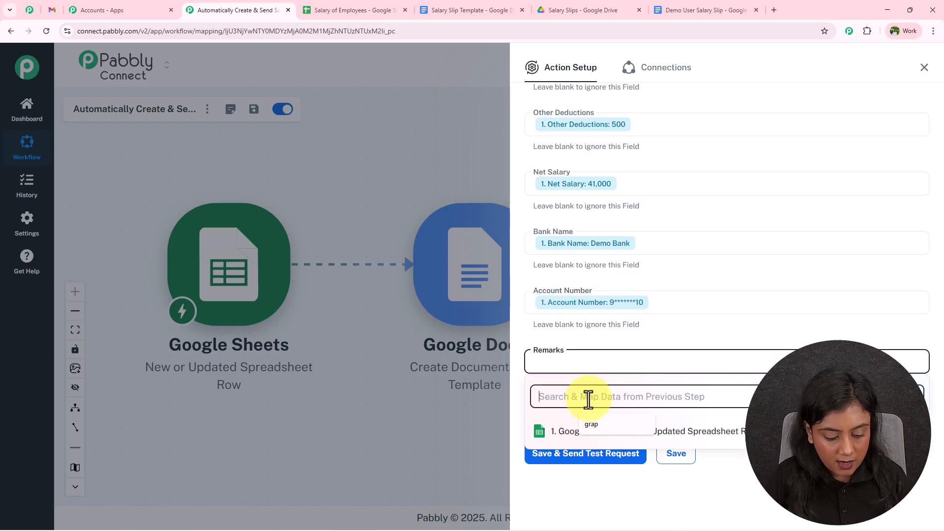
pyautogui.write('re')
pyautogui.click(624, 315)
pyautogui.click(669, 408)
# Step: Save the field mapping and send a test request
pyautogui.scroll(15, 730, 385)
pyautogui.scroll(-14, 722, 370)
pyautogui.click(598, 467)
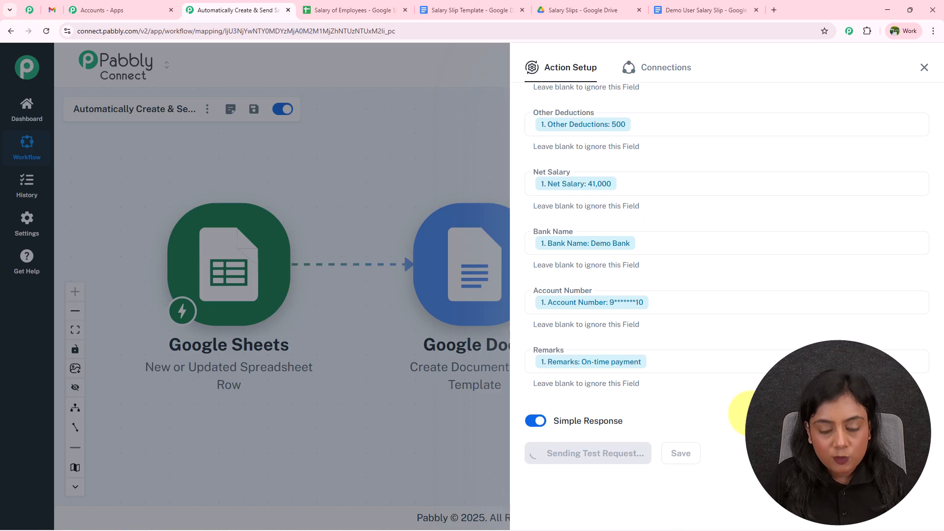
# Step: Find the returned documentId in the test response, then switch to the Salary of Employees spreadsheet
pyautogui.scroll(-4, 754, 406)
pyautogui.scroll(-3, 801, 234)
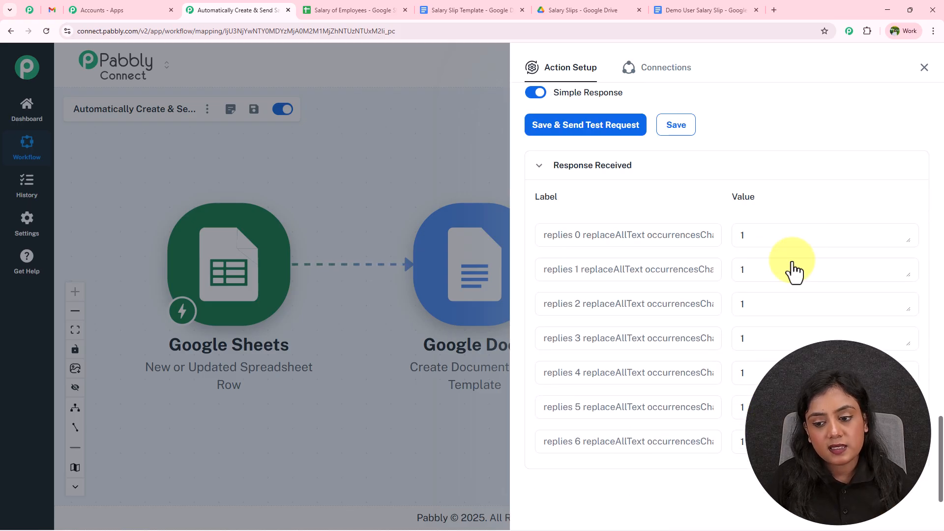
pyautogui.scroll(-10, 781, 298)
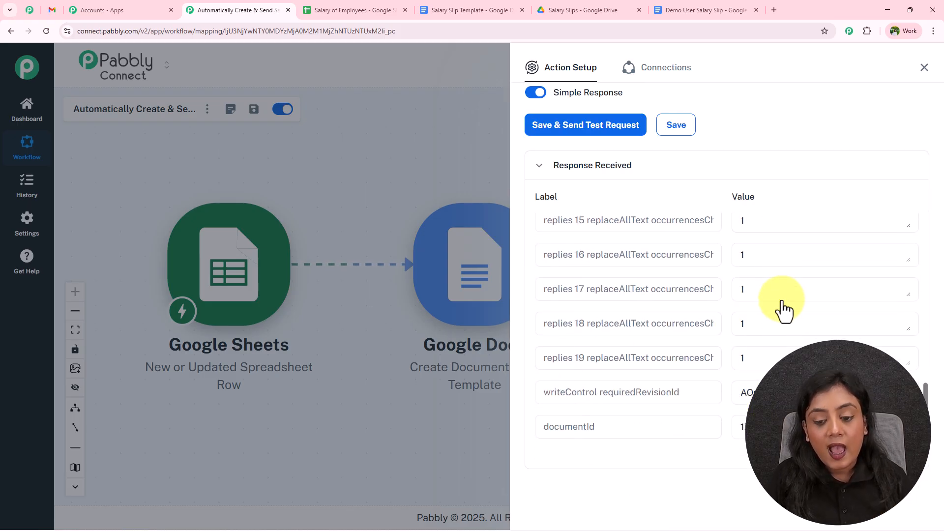
pyautogui.moveTo(615, 423); pyautogui.dragTo(518, 425)
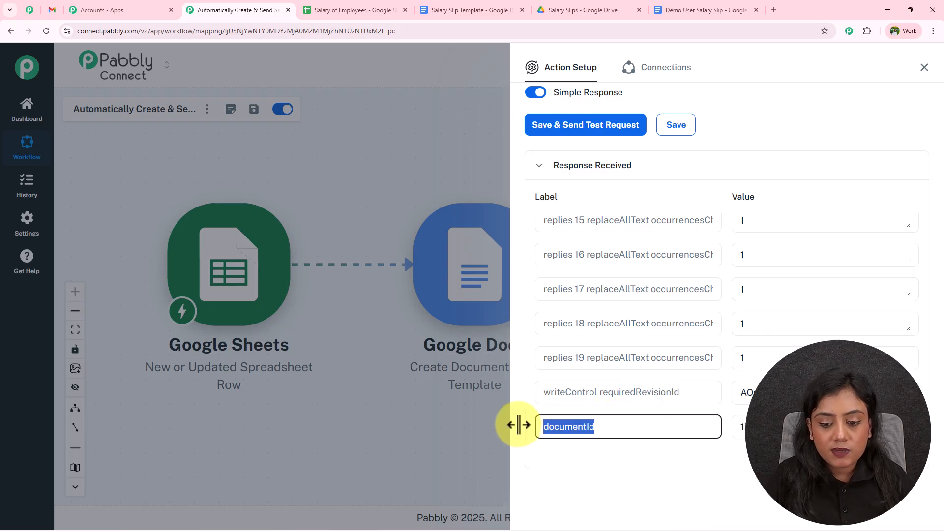
pyautogui.moveTo(742, 427); pyautogui.dragTo(929, 464)
pyautogui.click(845, 452)
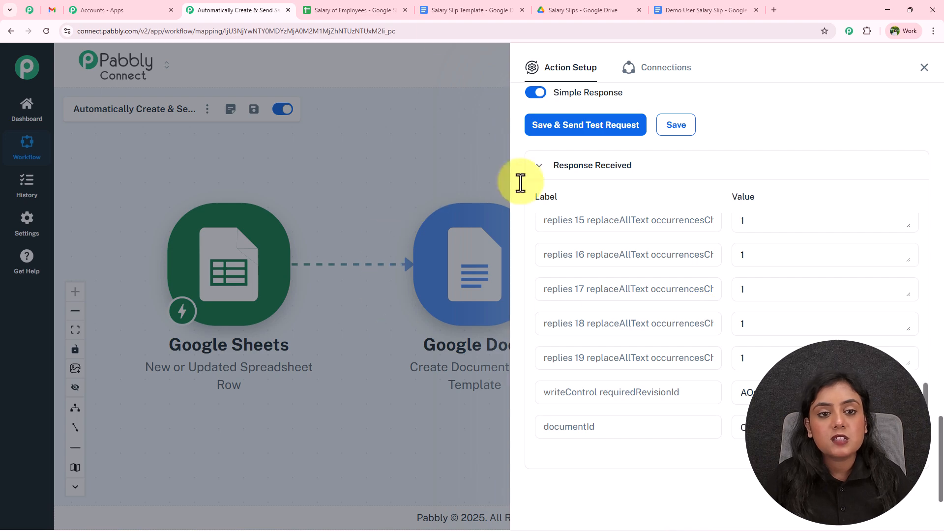
pyautogui.click(355, 10)
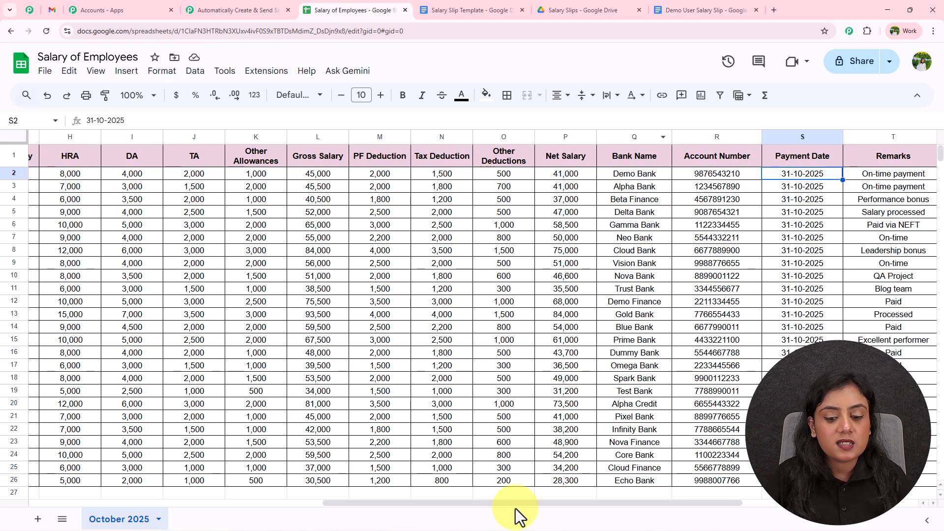
# Step: Open the generated slip, filled with October 2025 and Sales Executive, from the Salary Slips folder
pyautogui.moveTo(516, 506); pyautogui.dragTo(183, 431)
pyautogui.click(573, 13)
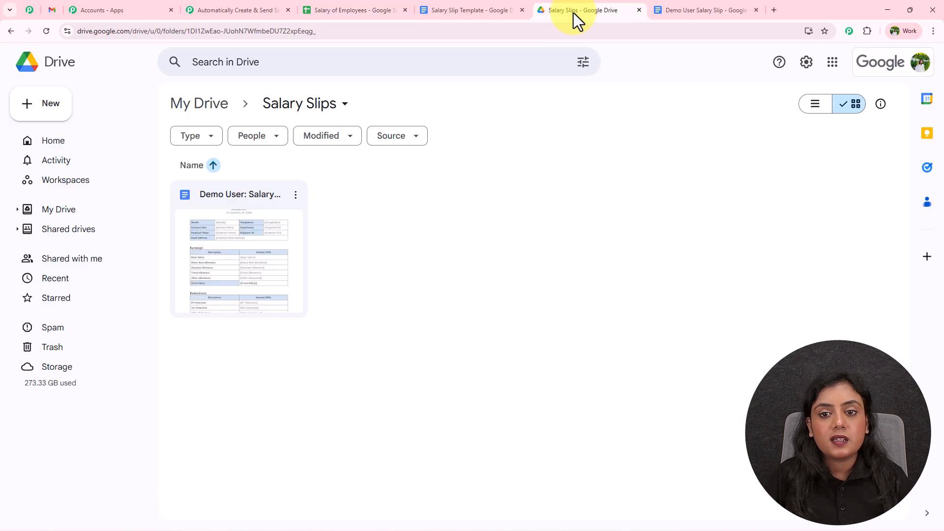
pyautogui.doubleClick(242, 192)
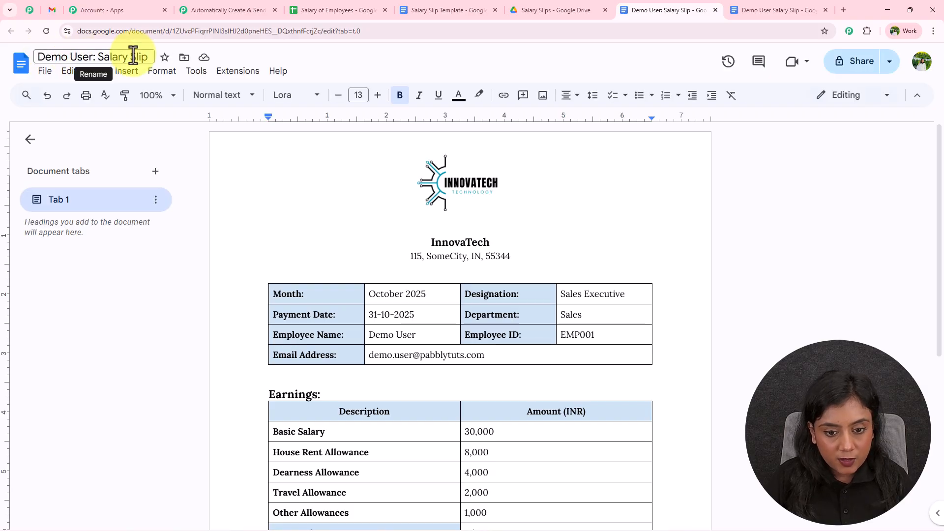
# Step: Check the slip's Month (October 2025), Designation, Employee Name and email values
pyautogui.scroll(-3, 433, 363)
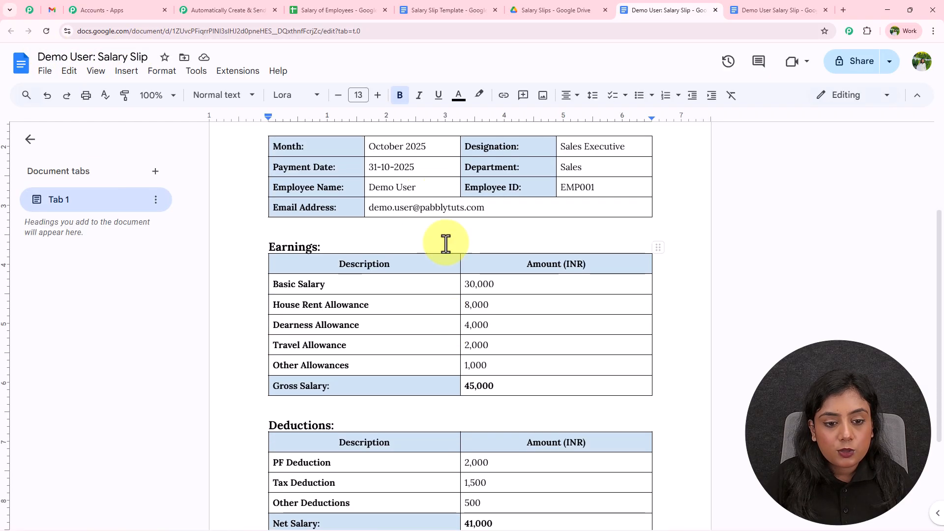
pyautogui.click(417, 147)
pyautogui.click(598, 150)
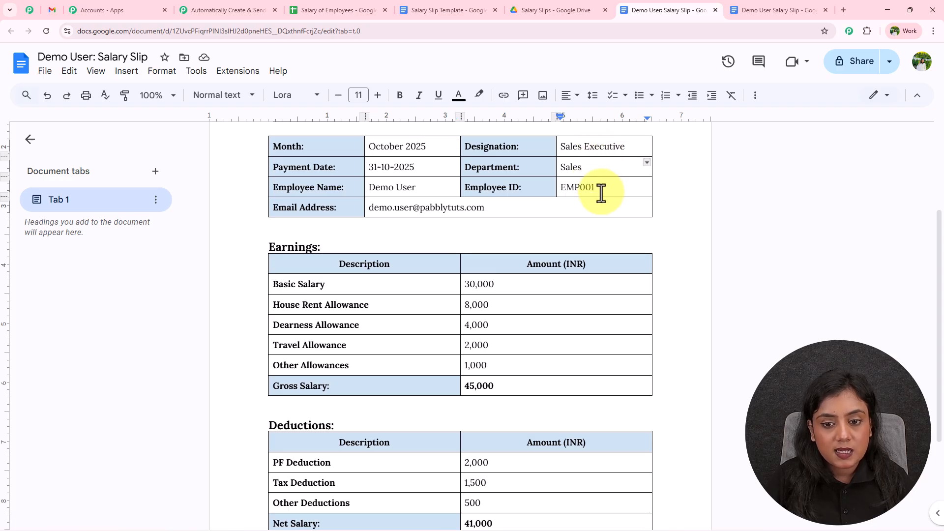
pyautogui.click(417, 196)
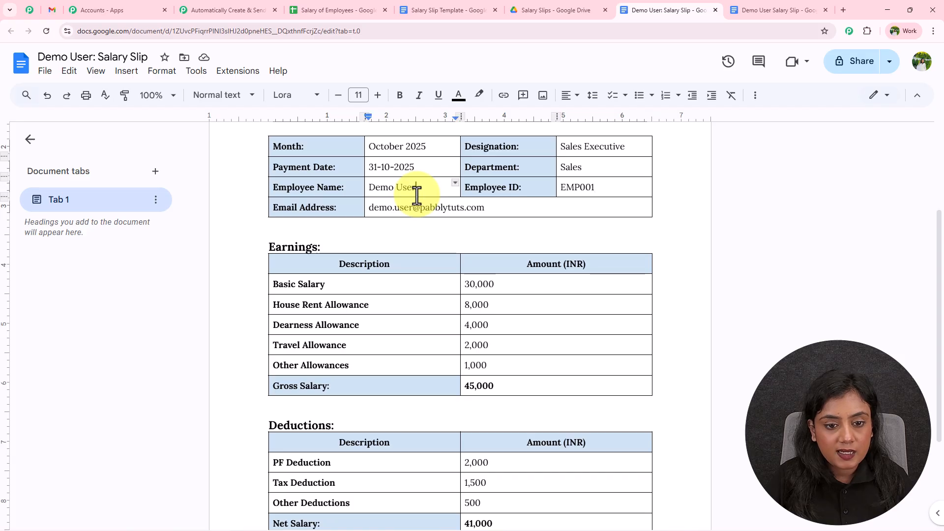
pyautogui.click(491, 209)
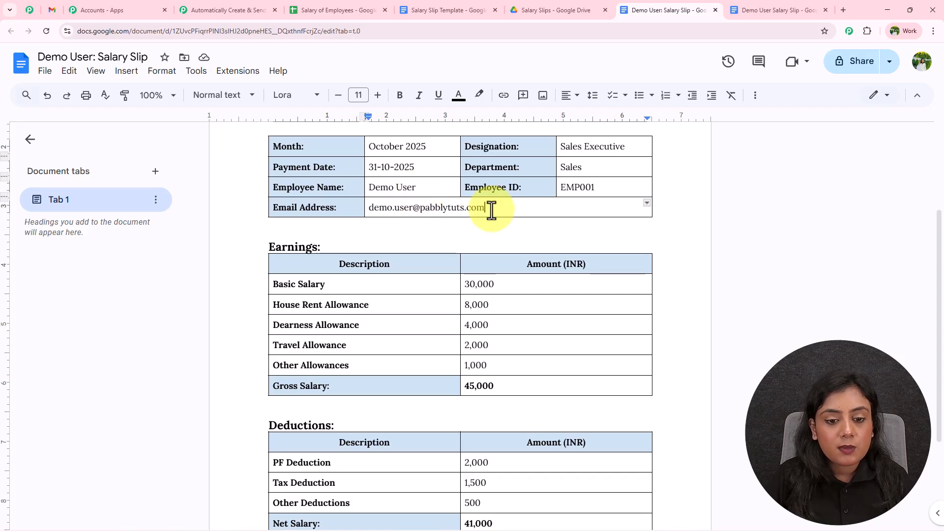
# Step: Verify the amounts: Basic 30,000, PF 2,000, Tax 1,500, Other 500, Net 41,000, plus bank and remarks lines
pyautogui.scroll(-2, 491, 209)
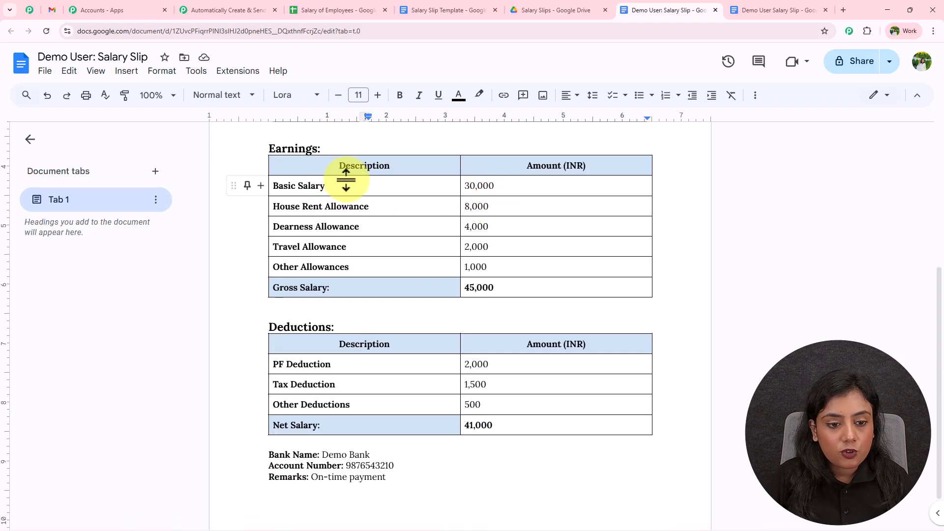
pyautogui.click(505, 185)
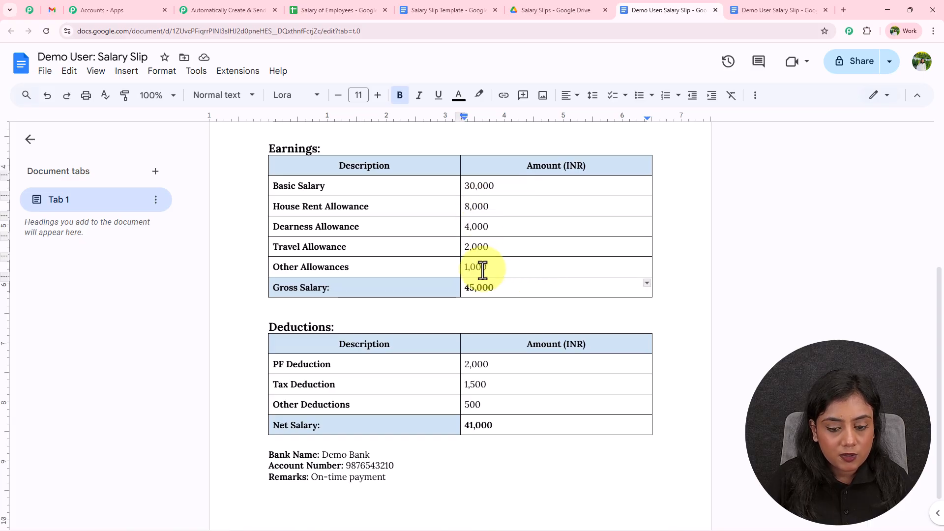
pyautogui.click(508, 364)
pyautogui.click(509, 385)
pyautogui.click(511, 405)
pyautogui.click(516, 426)
pyautogui.scroll(-2, 516, 428)
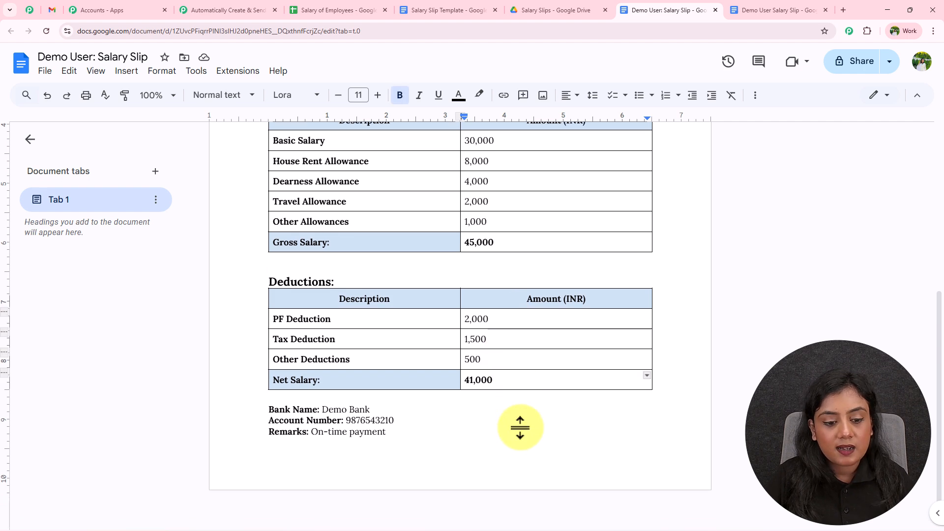
pyautogui.click(374, 407)
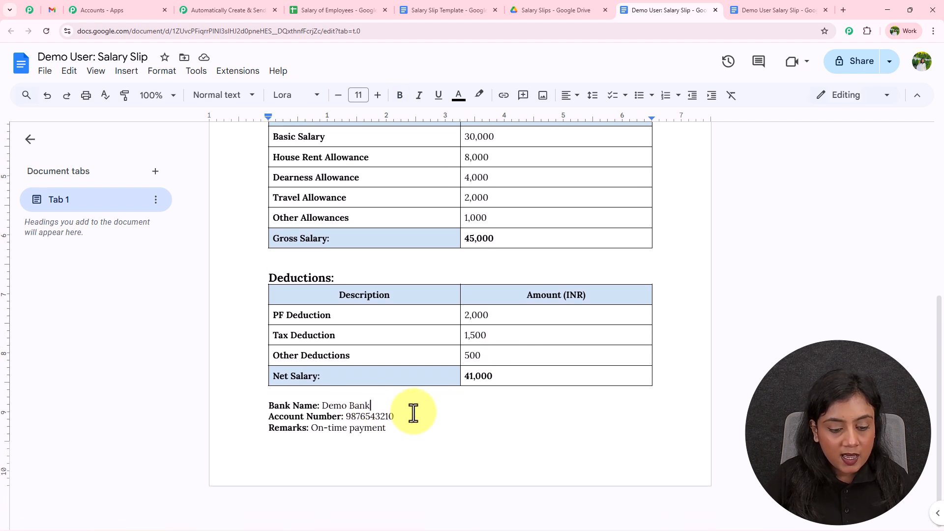
pyautogui.click(408, 433)
pyautogui.scroll(6, 611, 413)
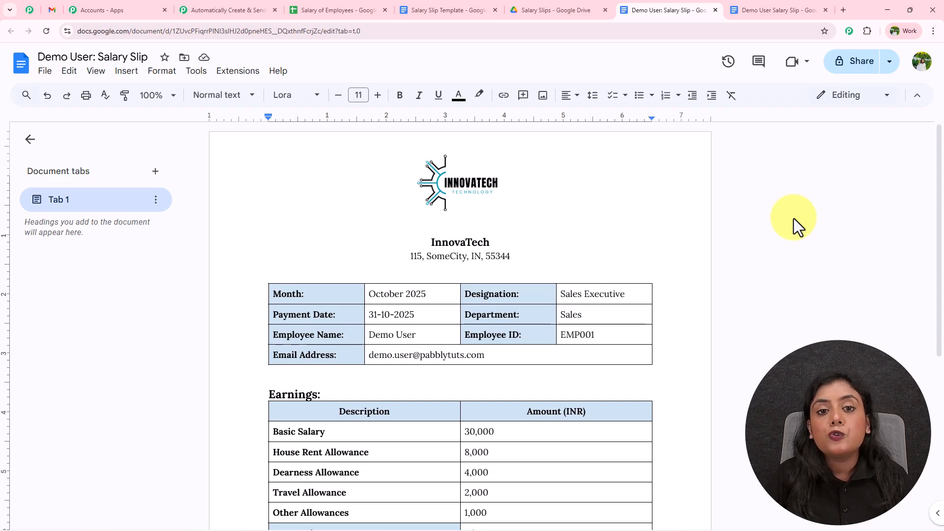
# Step: Compare the email with spreadsheet cell C2, then return to the Pabbly Connect workflow
pyautogui.click(304, 2)
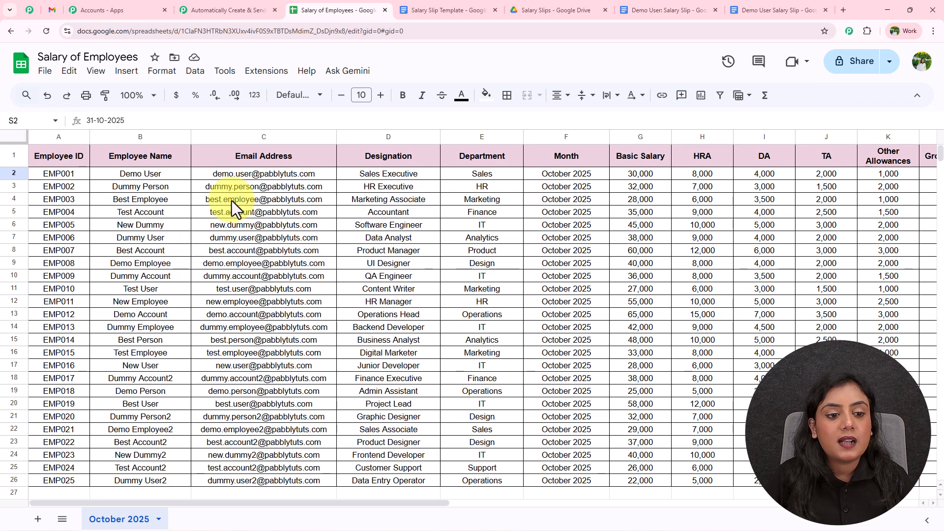
pyautogui.click(235, 175)
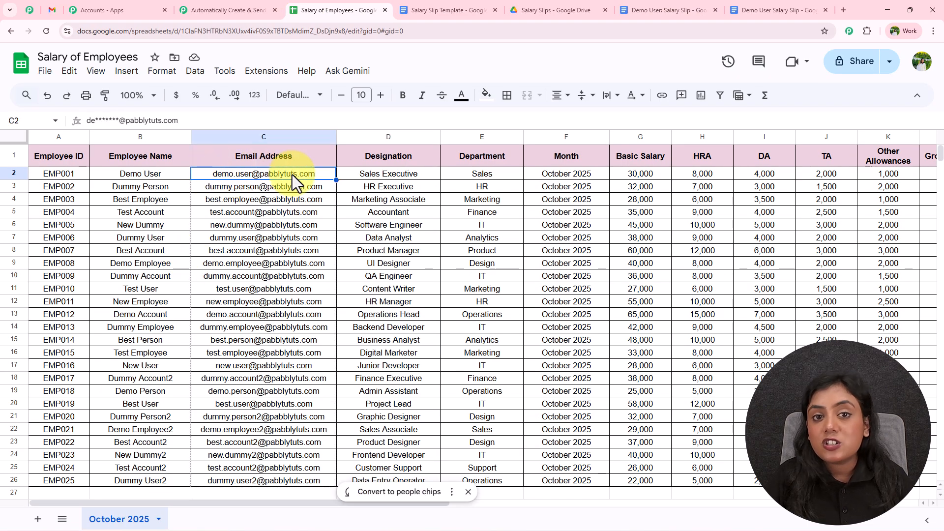
pyautogui.click(221, 4)
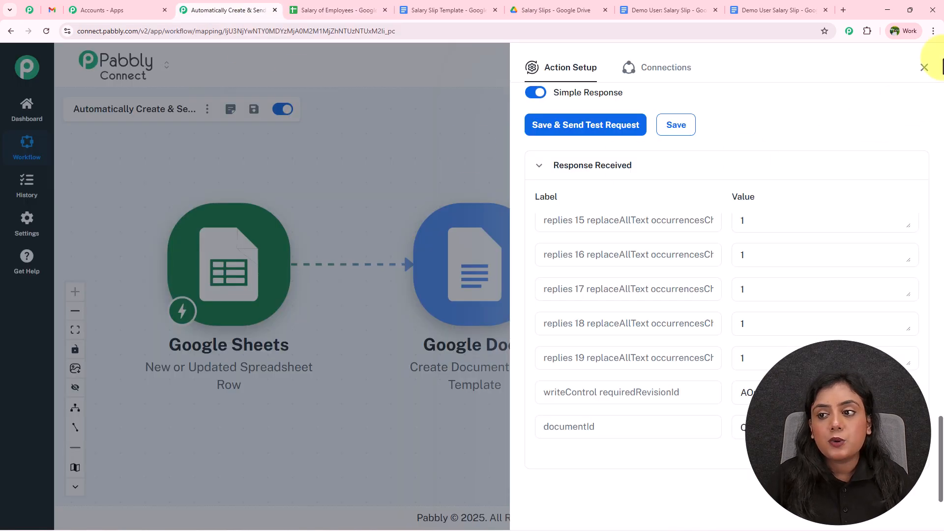
# Step: Close the Action Setup panel and the duplicate tab, then bring up the generated salary slip document
pyautogui.click(924, 67)
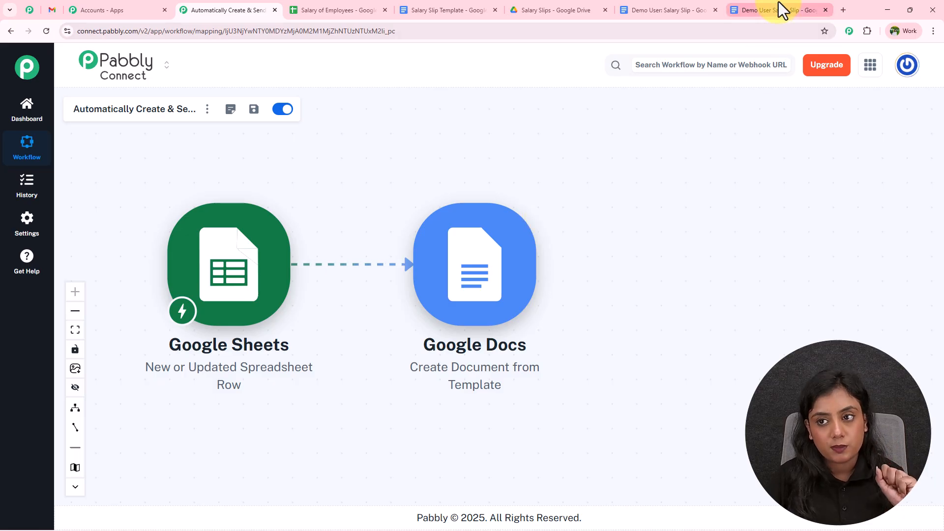
pyautogui.click(826, 10)
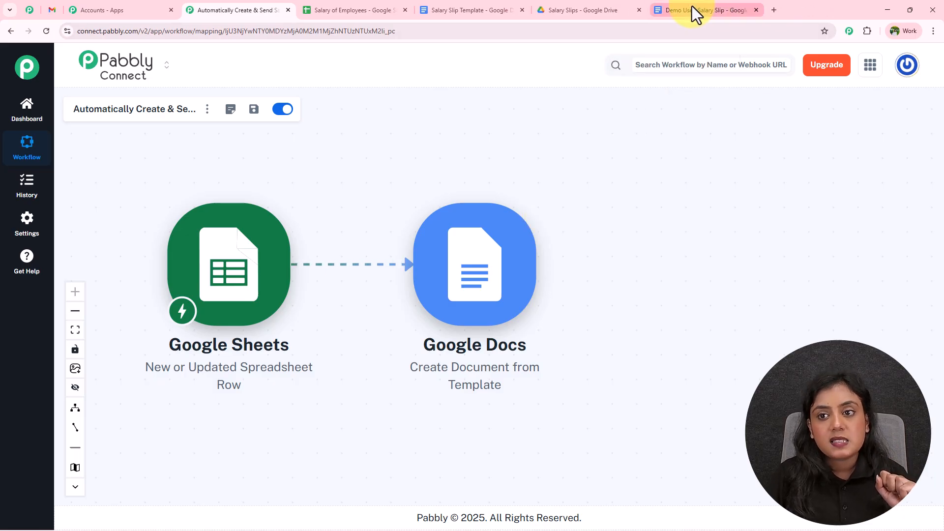
pyautogui.click(692, 6)
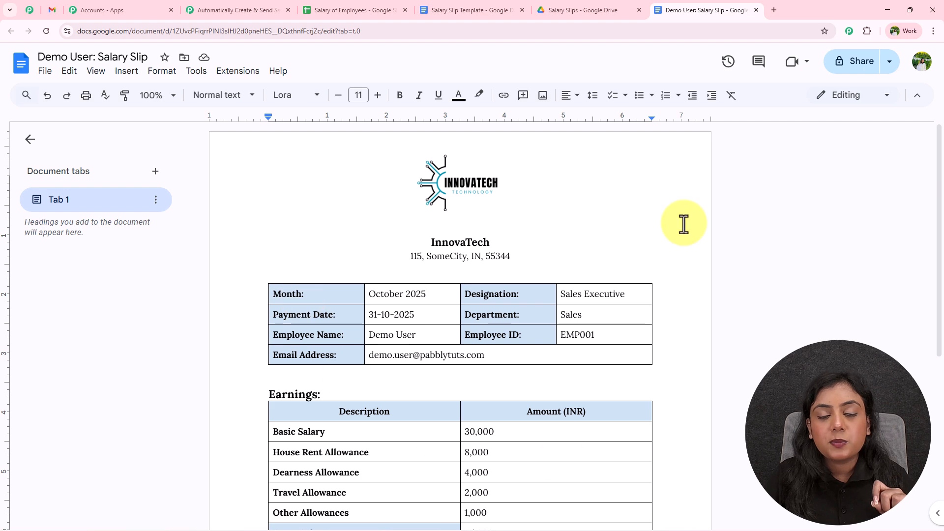
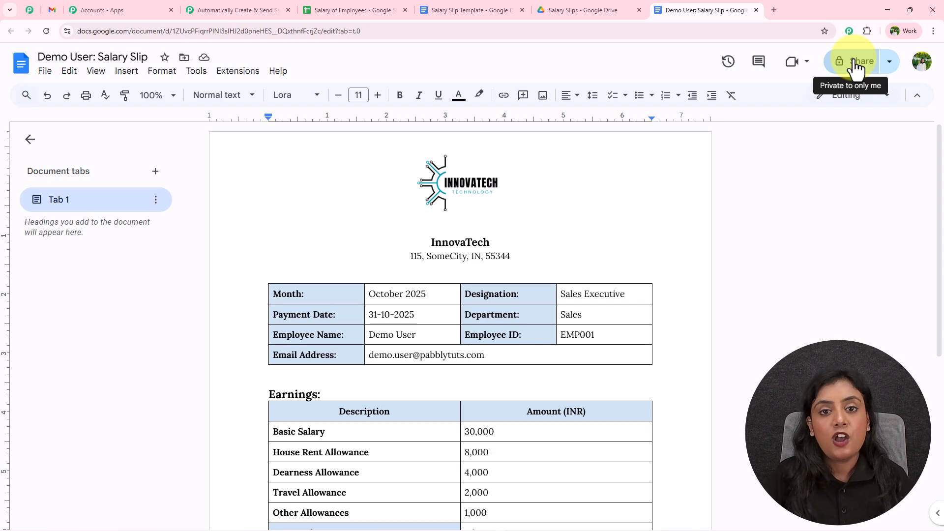
# Step: Switch back to the 'Automatically Create & Send' Pabbly workflow tab
pyautogui.click(231, 2)
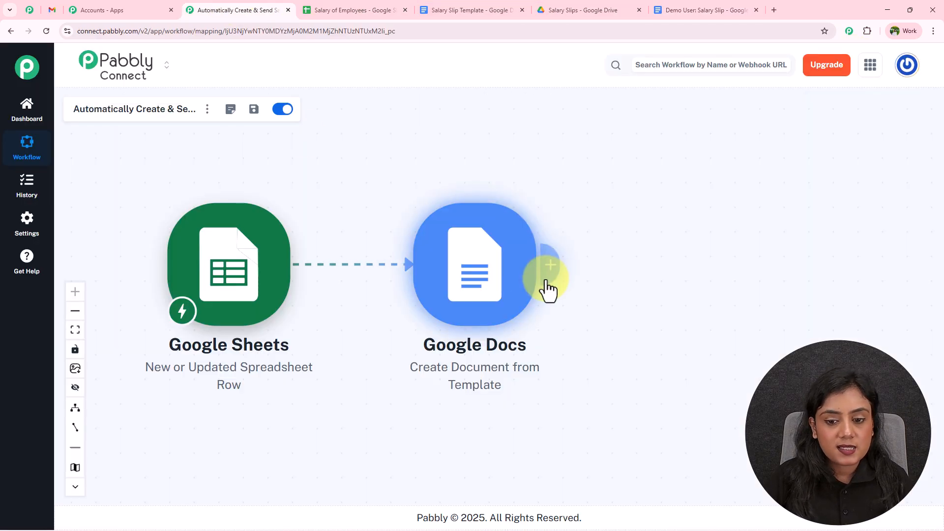
# Step: Add a Google Drive 'Share a File With Anyone' step after the Google Docs step
pyautogui.click(547, 278)
pyautogui.write('Google')
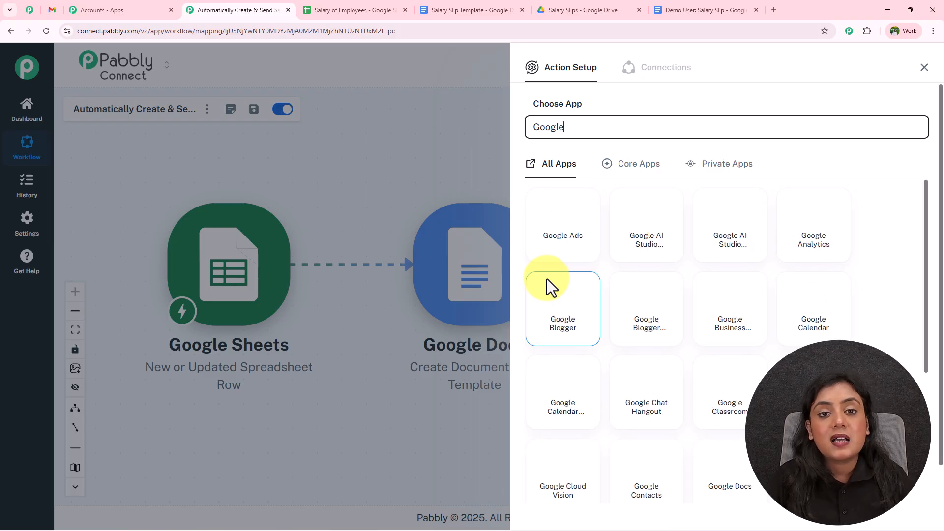
pyautogui.scroll(-3, 610, 423)
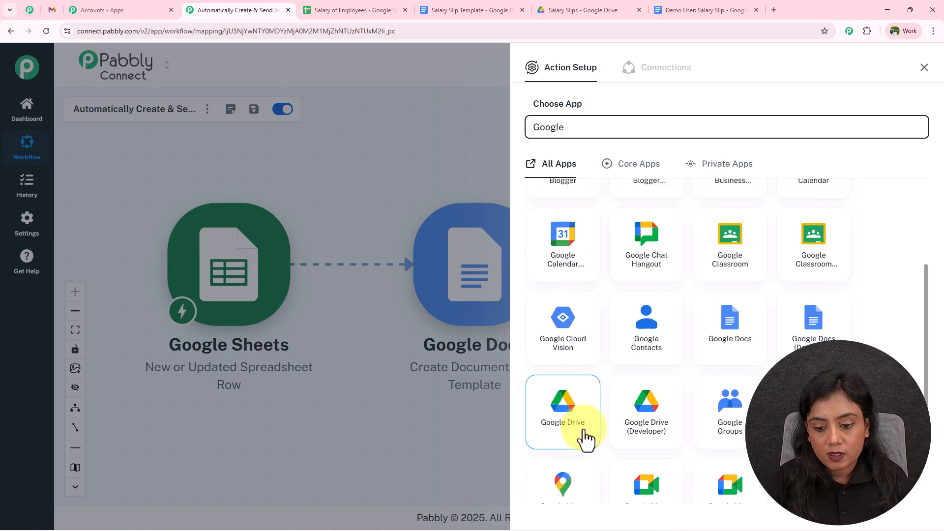
pyautogui.click(585, 438)
pyautogui.click(598, 192)
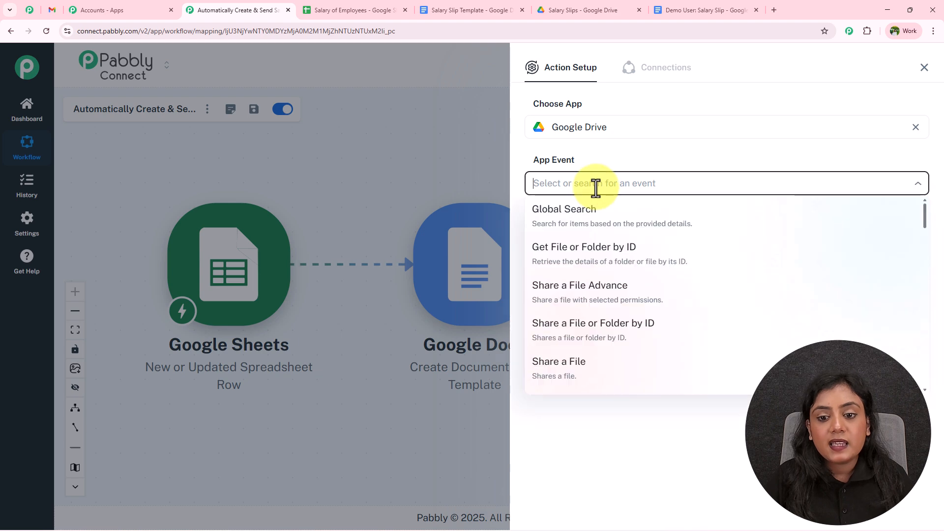
pyautogui.scroll(-2, 605, 299)
pyautogui.click(609, 307)
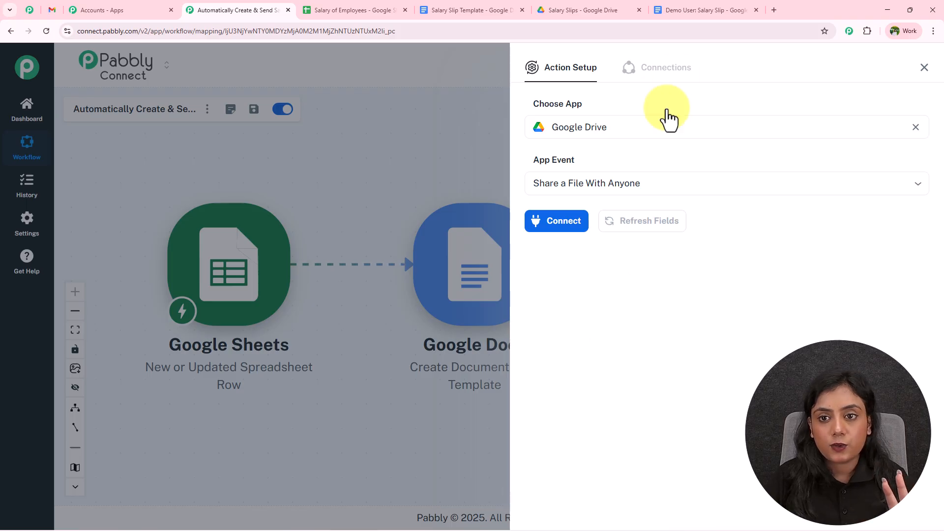
pyautogui.click(713, 4)
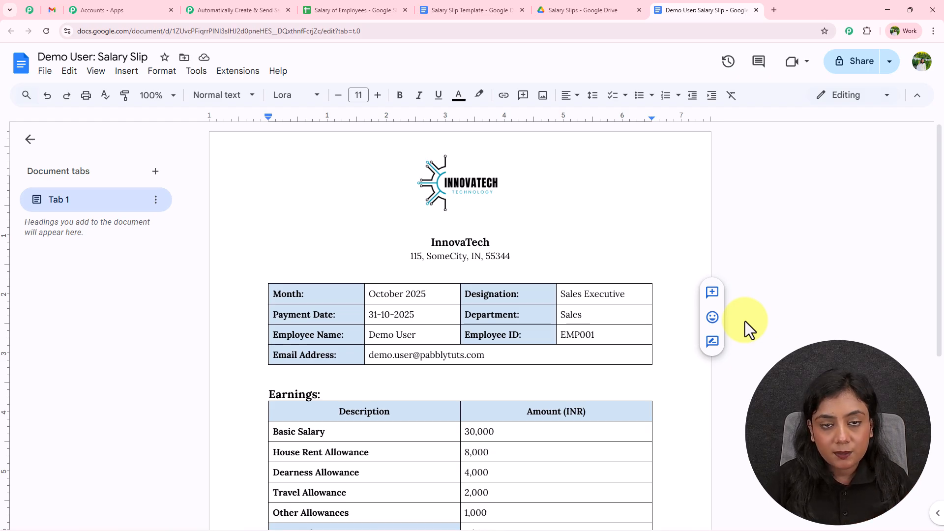
pyautogui.click(256, 7)
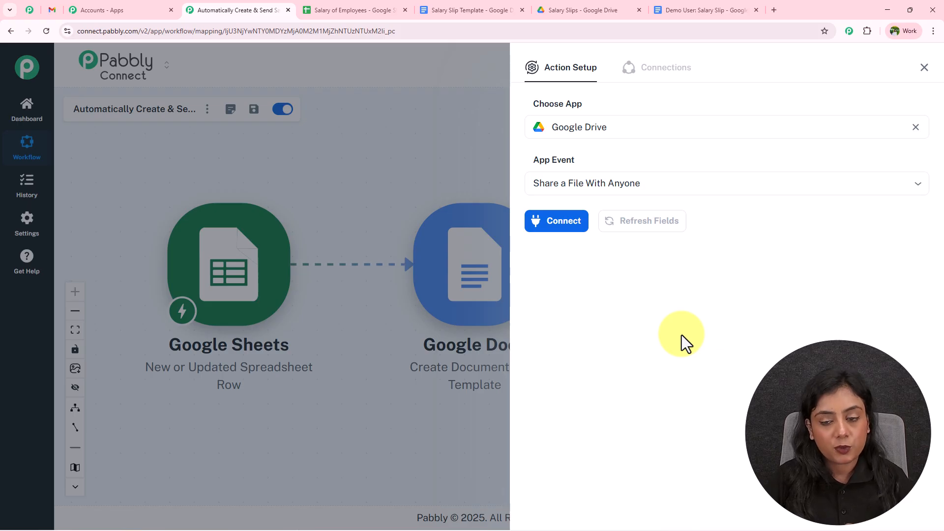
# Step: Connect the Drive step through the existing Google Drive #48 connection and save
pyautogui.click(547, 222)
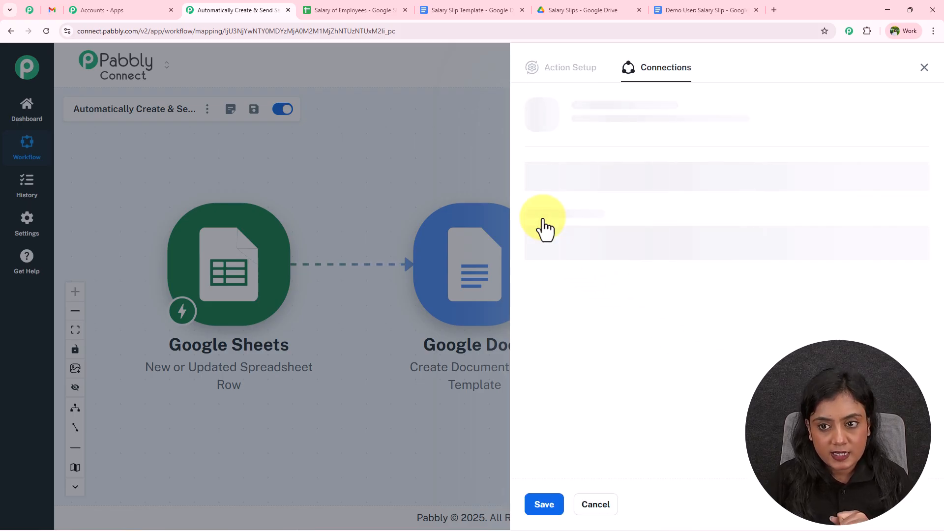
pyautogui.click(529, 160)
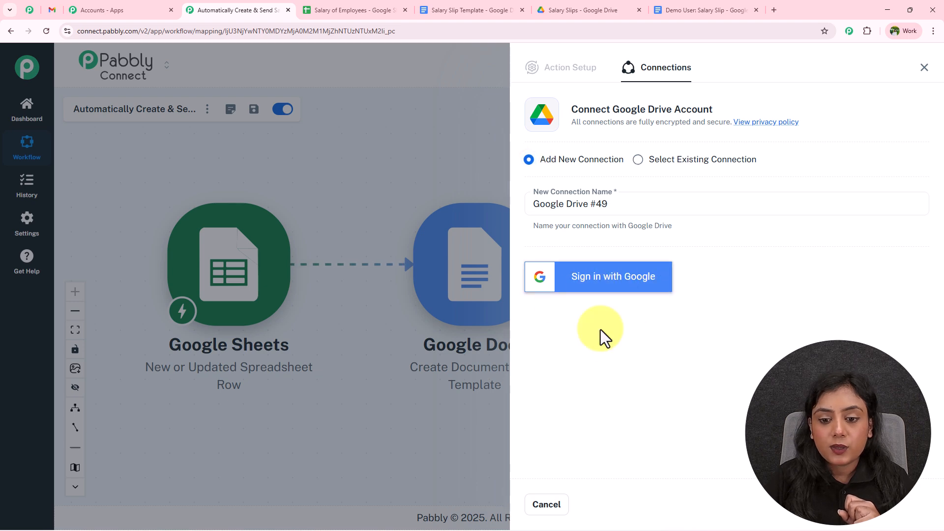
pyautogui.click(639, 161)
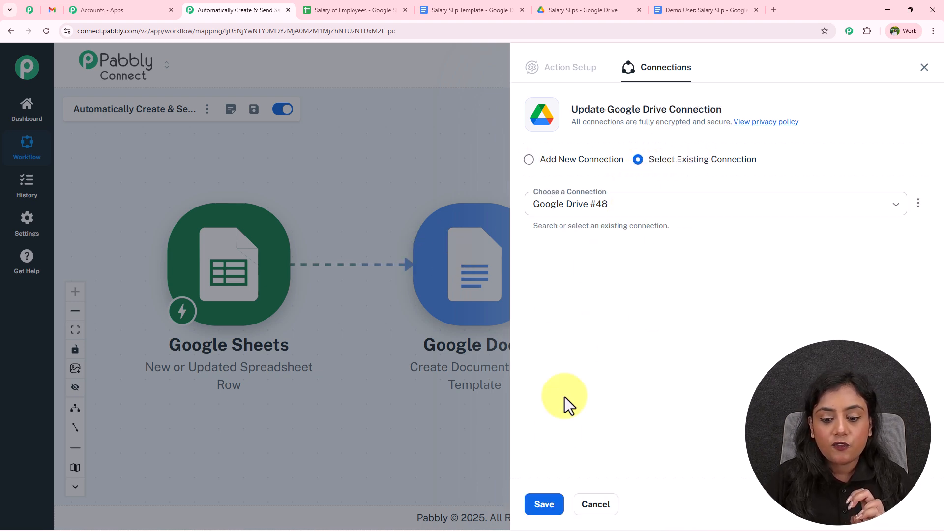
pyautogui.click(542, 504)
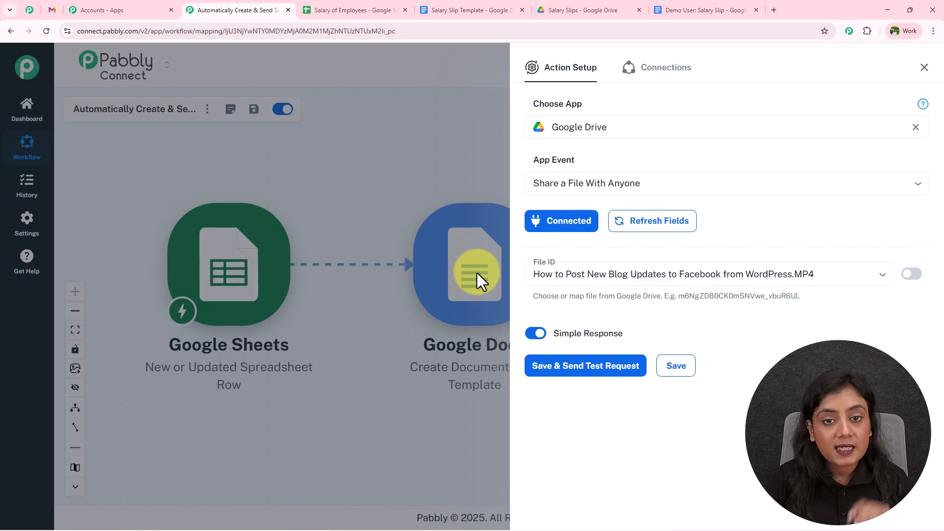
pyautogui.click(675, 4)
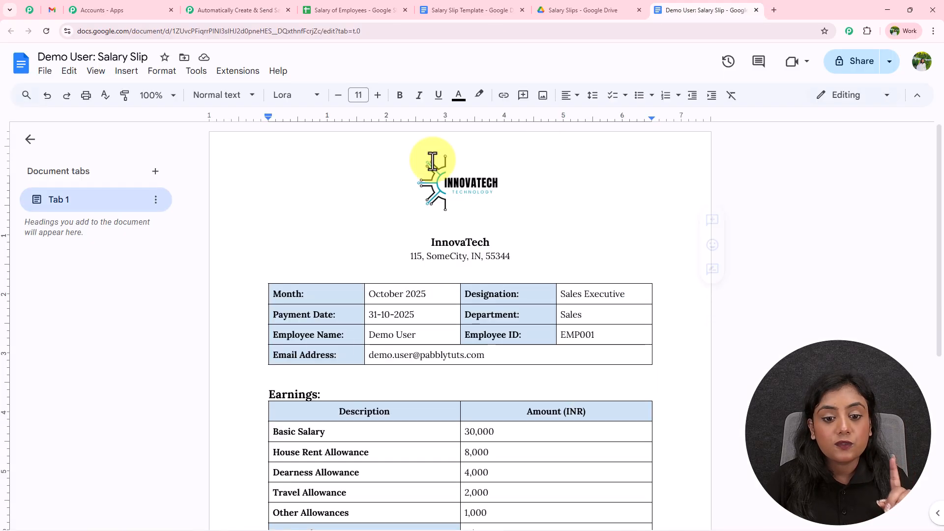
pyautogui.click(221, 9)
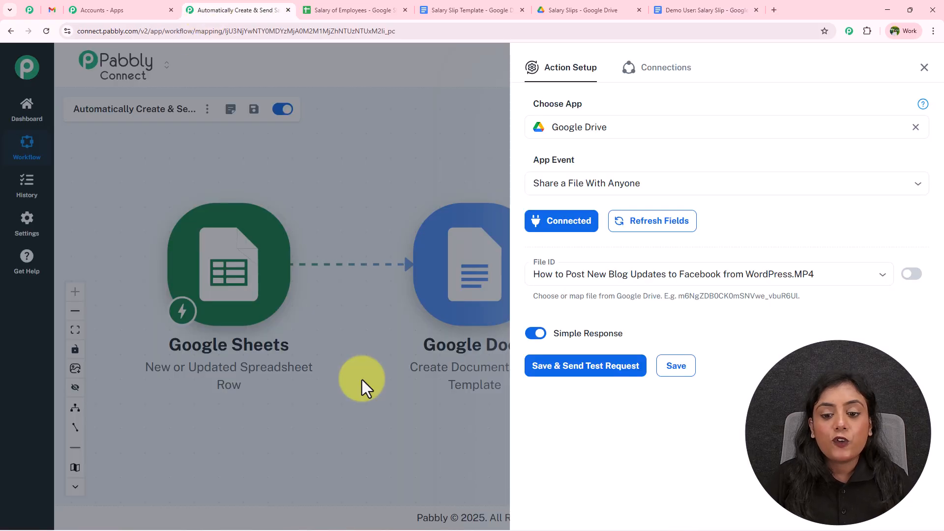
# Step: Replace the Drive File ID value with the Google Docs step's documentId
pyautogui.click(910, 274)
pyautogui.click(742, 276)
pyautogui.doubleClick(740, 278)
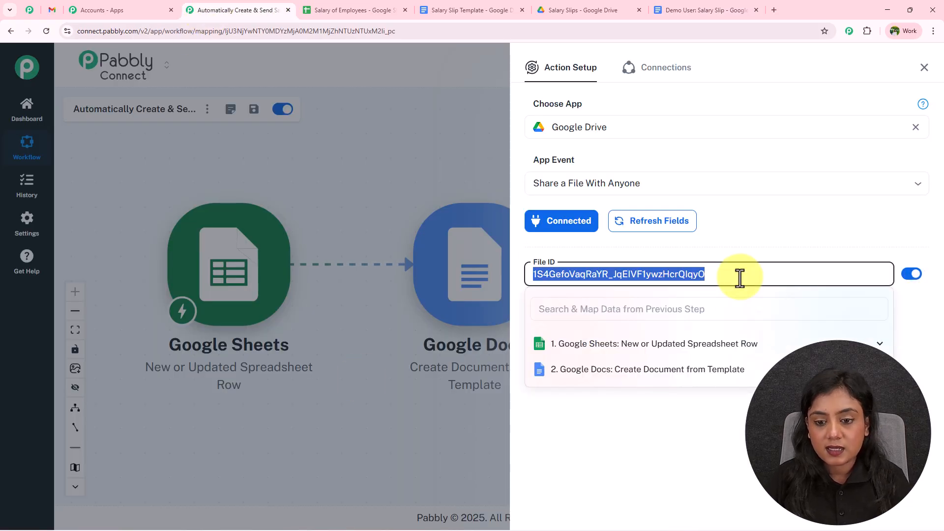
pyautogui.press('BackSpace')
pyautogui.click(720, 374)
pyautogui.scroll(-7, 702, 462)
pyautogui.click(683, 472)
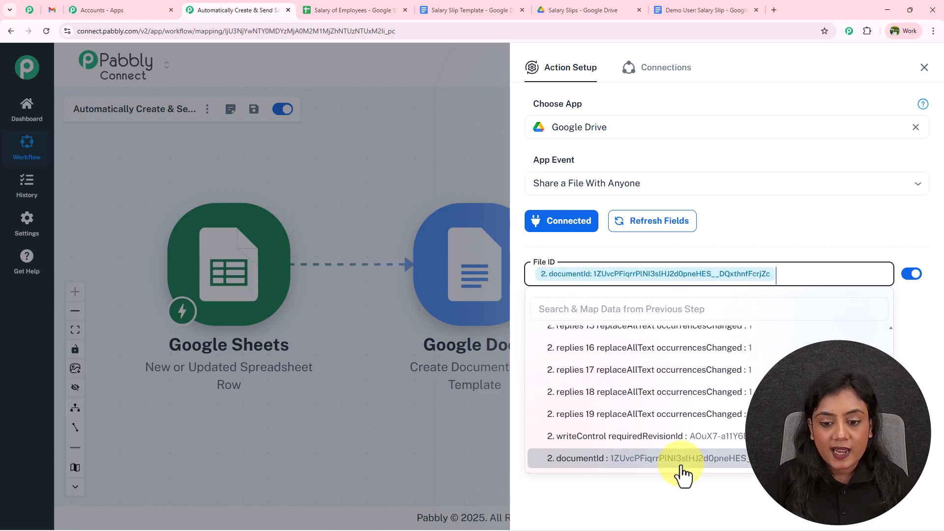
pyautogui.click(652, 493)
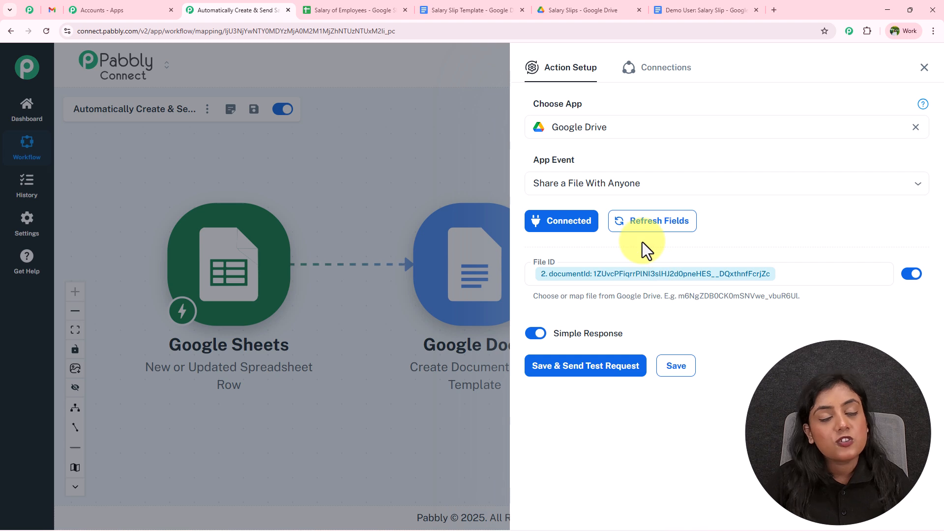
# Step: Save and test the Drive step, check the slip's sharing, and copy the application/pdf export link
pyautogui.click(618, 370)
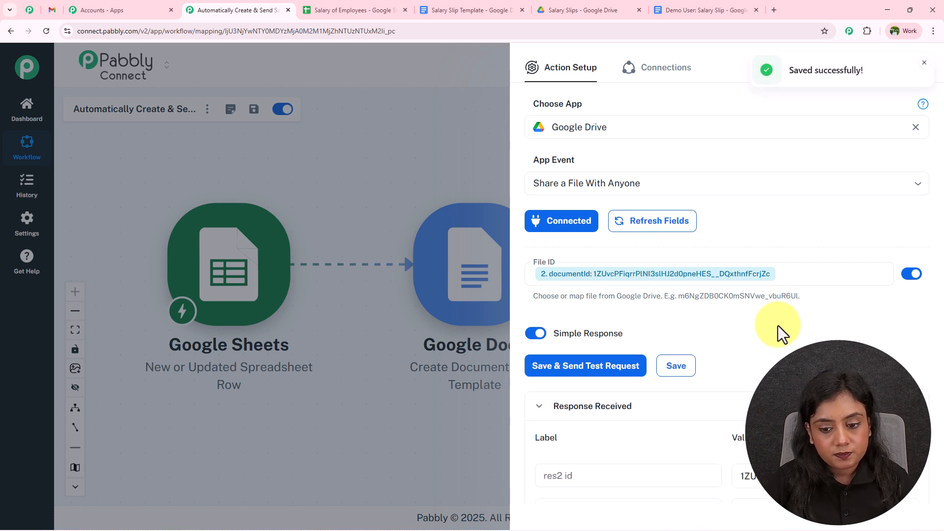
pyautogui.scroll(-3, 786, 185)
pyautogui.scroll(-2, 786, 185)
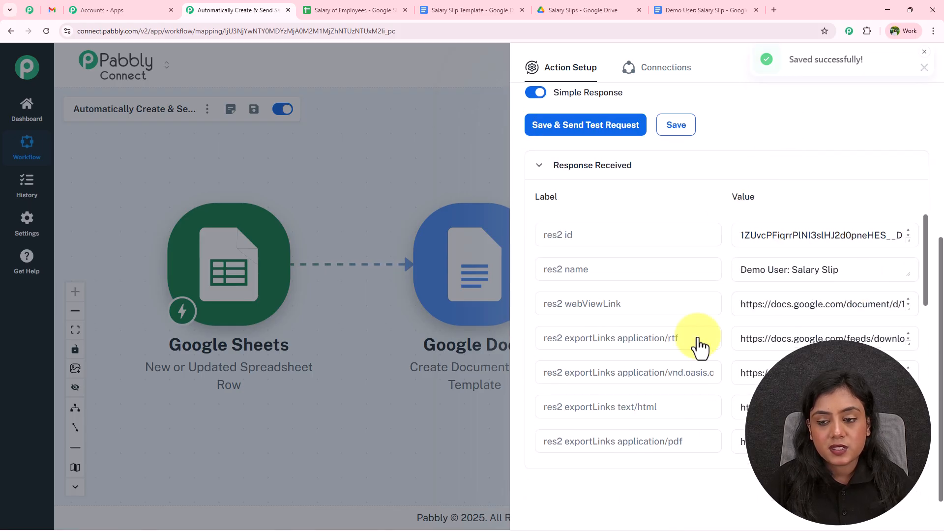
pyautogui.click(677, 8)
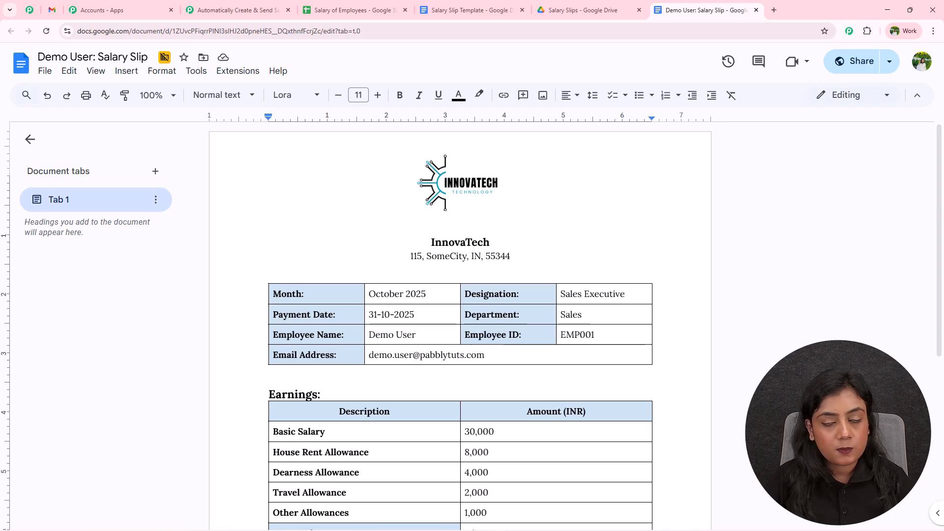
pyautogui.click(227, 9)
pyautogui.scroll(-1, 694, 370)
pyautogui.scroll(1, 694, 370)
pyautogui.moveTo(658, 342); pyautogui.dragTo(941, 413)
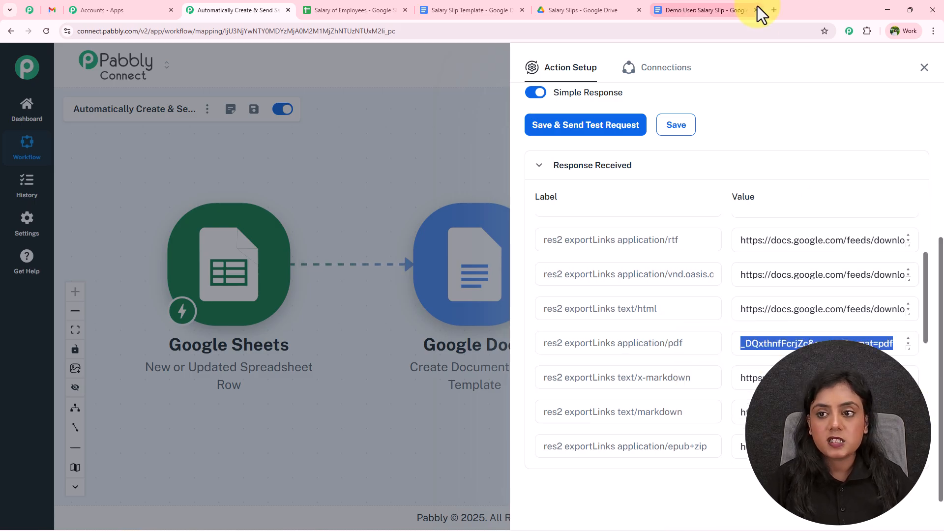
# Step: Load the copied PDF export link to view the downloaded salary slip, then return to Pabbly
pyautogui.click(774, 10)
pyautogui.press('Return')
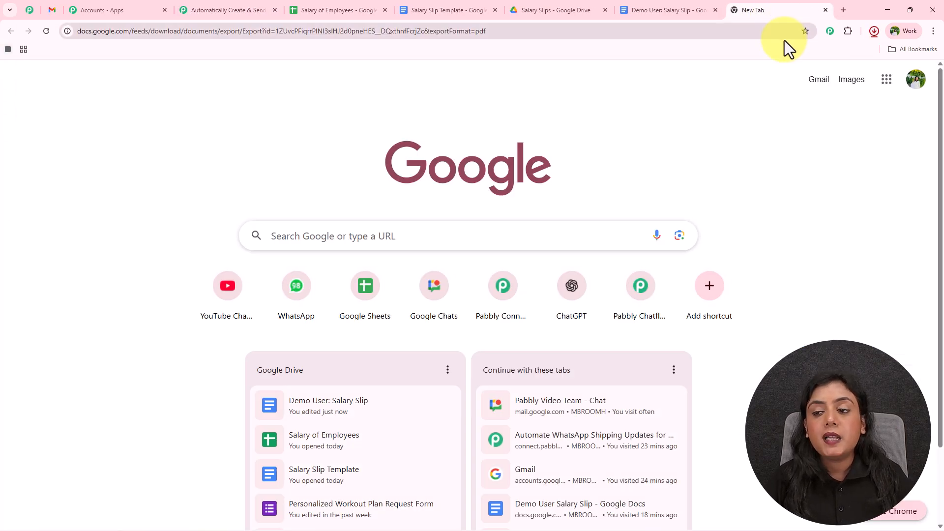
pyautogui.click(783, 58)
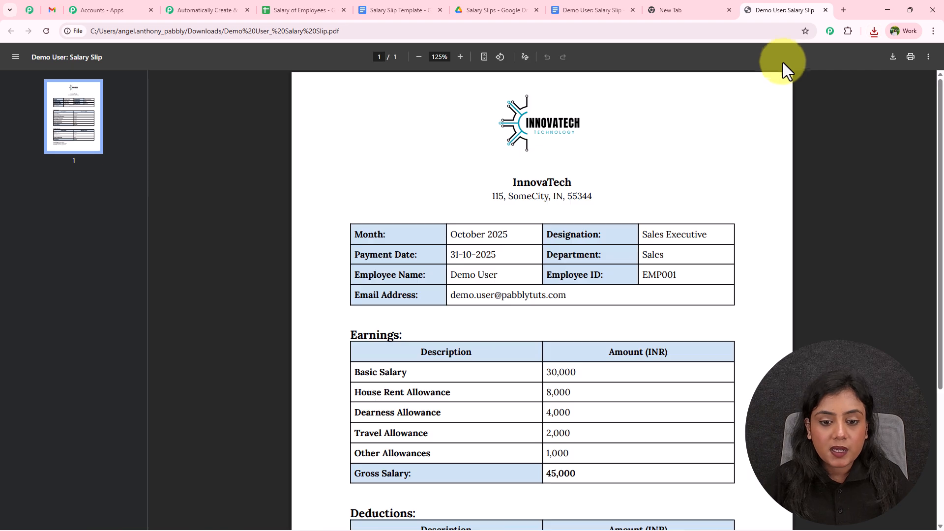
pyautogui.scroll(-4, 635, 341)
pyautogui.scroll(4, 635, 341)
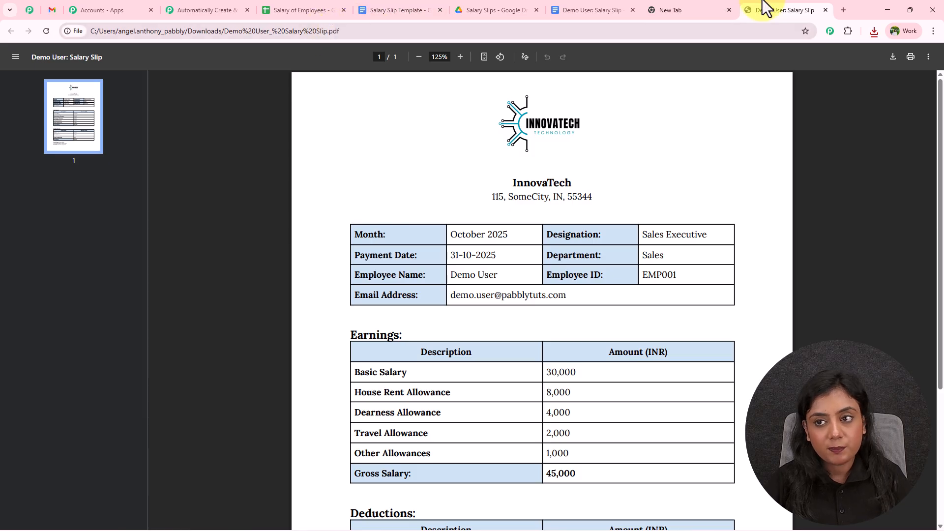
pyautogui.click(825, 10)
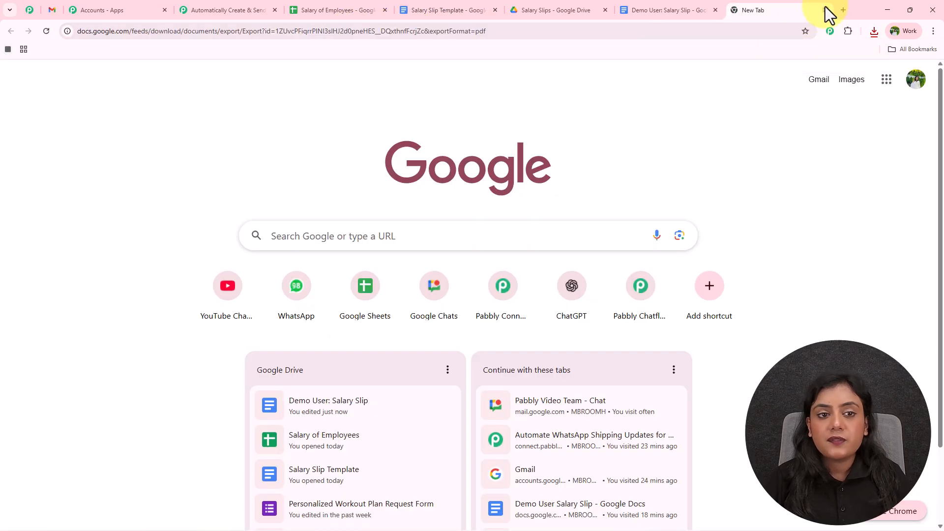
pyautogui.click(825, 10)
pyautogui.click(219, 12)
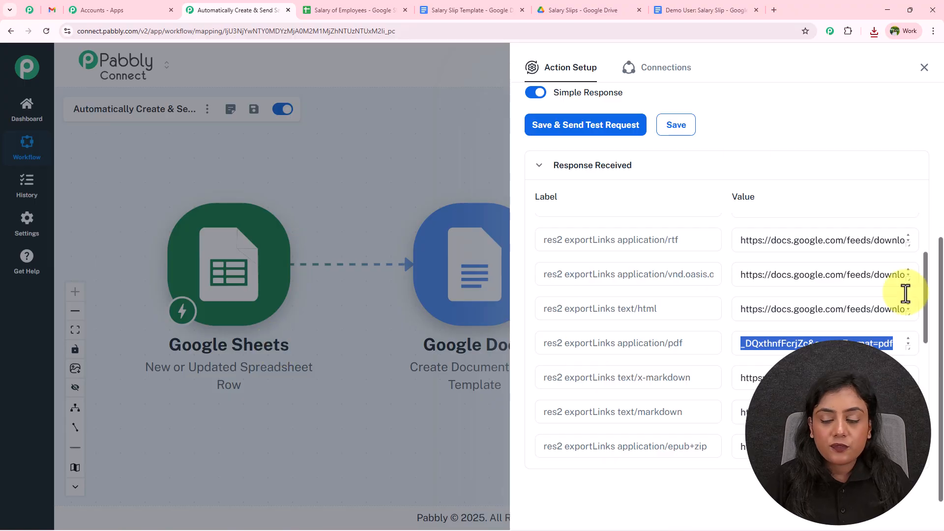
# Step: Add a Gmail Send Email step after Google Drive using the existing Gmail #90 connection
pyautogui.click(920, 70)
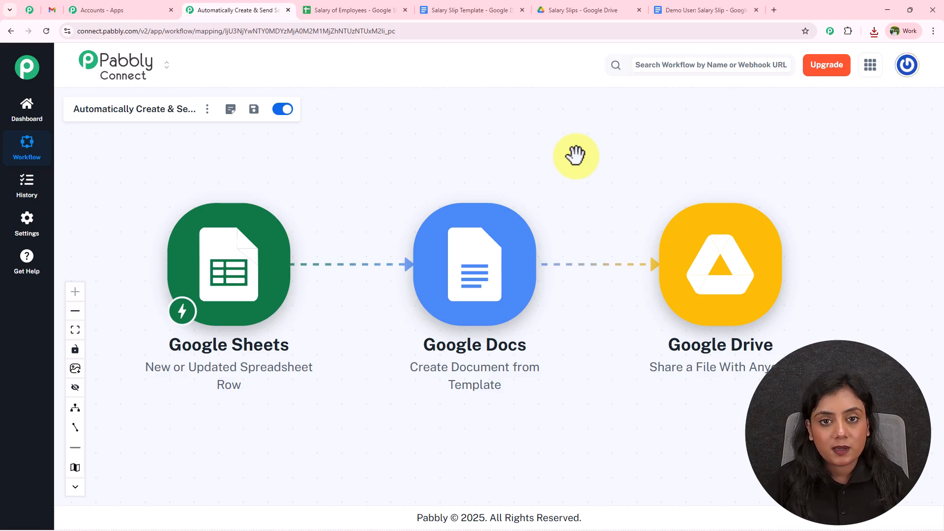
pyautogui.click(795, 275)
pyautogui.write('Gmail')
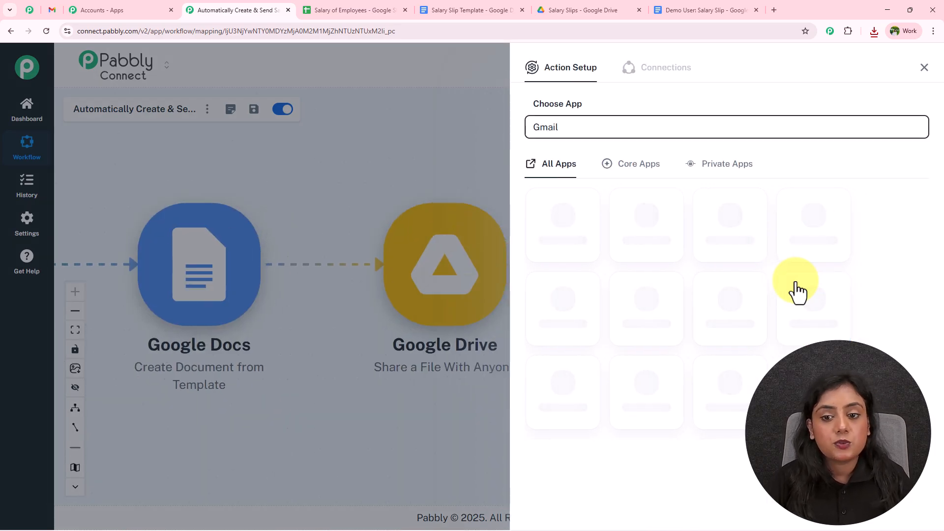
pyautogui.click(643, 254)
pyautogui.click(664, 219)
pyautogui.click(552, 238)
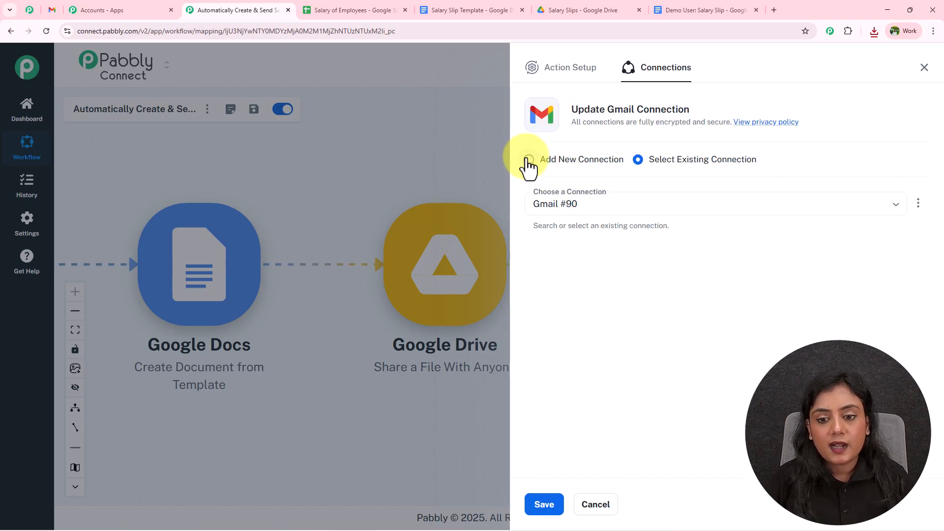
pyautogui.click(529, 159)
pyautogui.click(639, 163)
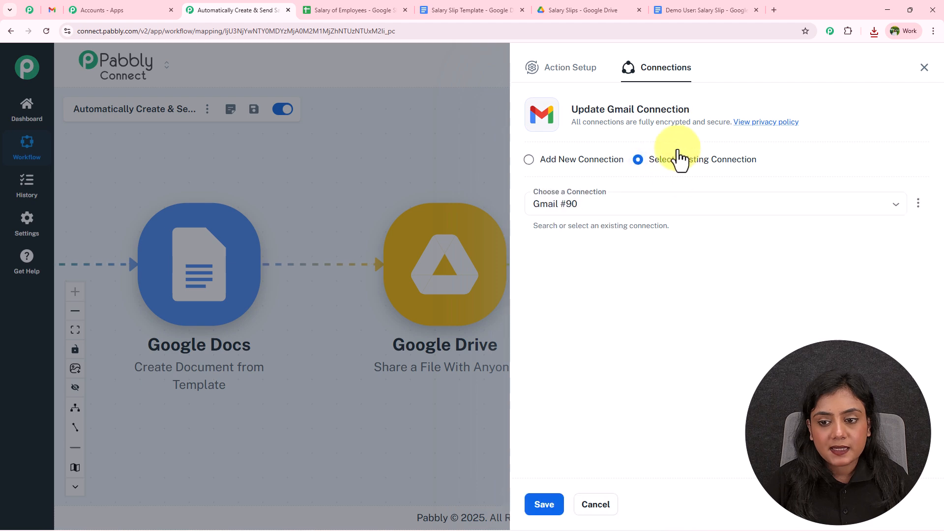
pyautogui.click(544, 506)
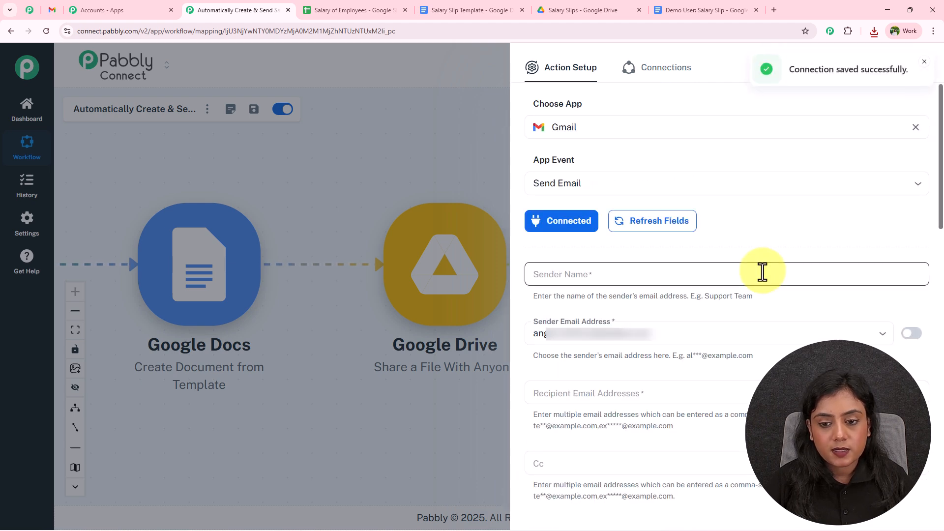
# Step: Set sender name to 'Team InnovaTech' and map the recipient to the sheet's Email Address
pyautogui.click(625, 278)
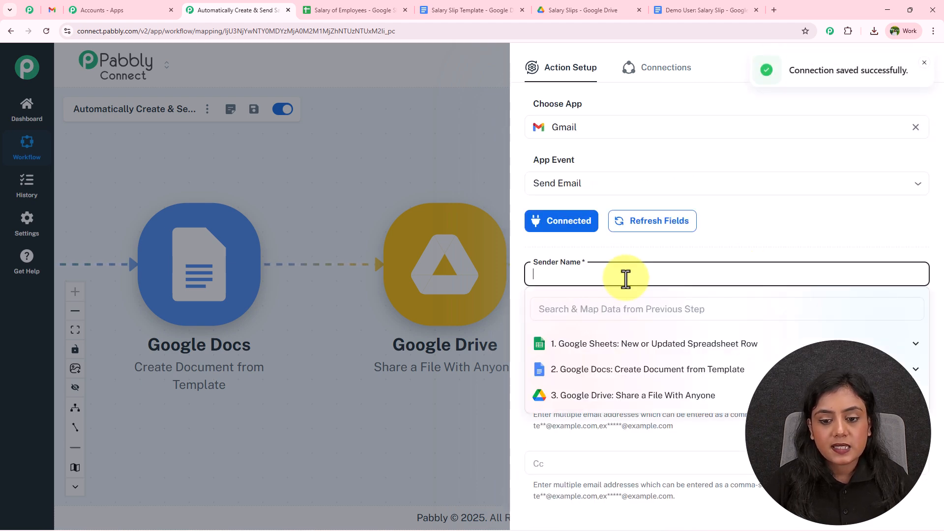
pyautogui.write('Team InnovaTech')
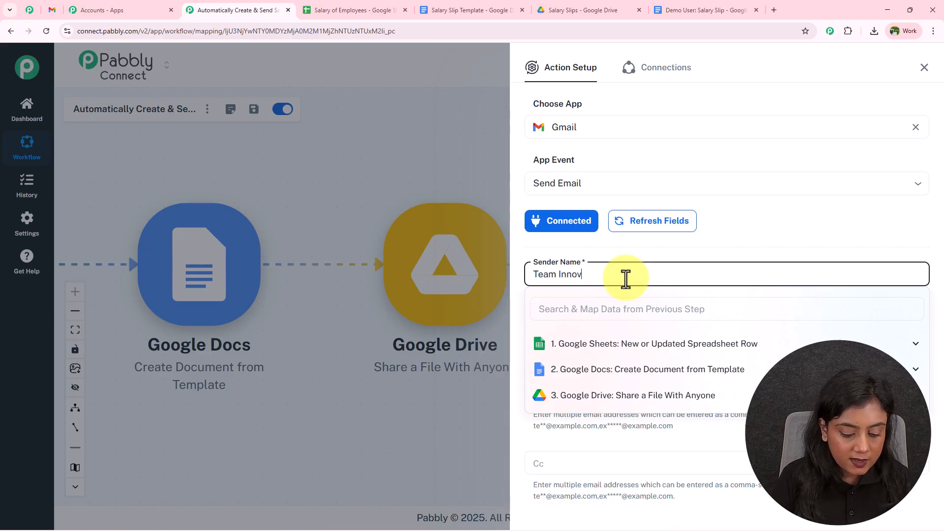
pyautogui.click(584, 253)
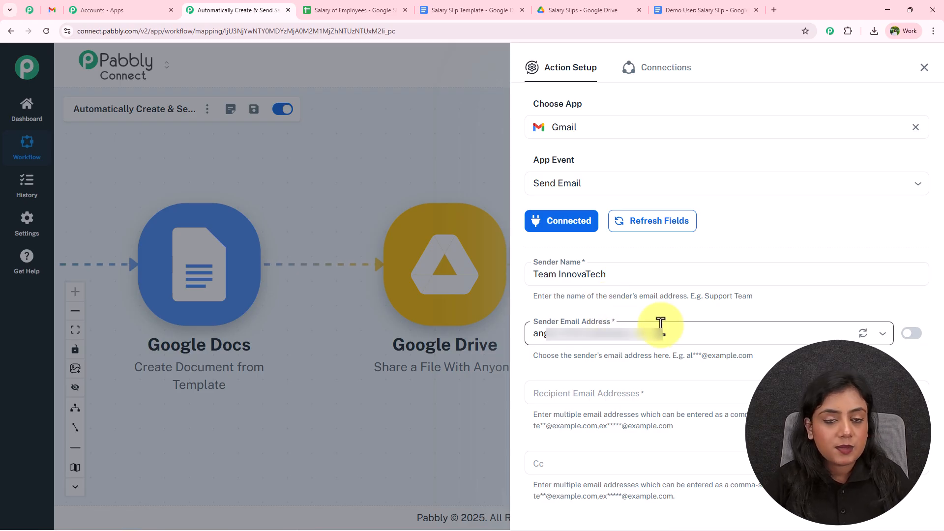
pyautogui.click(585, 395)
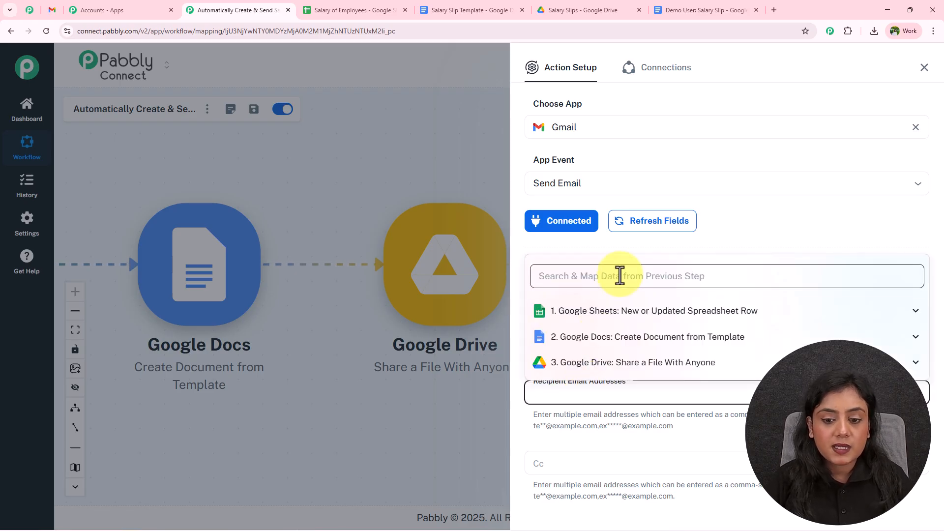
pyautogui.write('@')
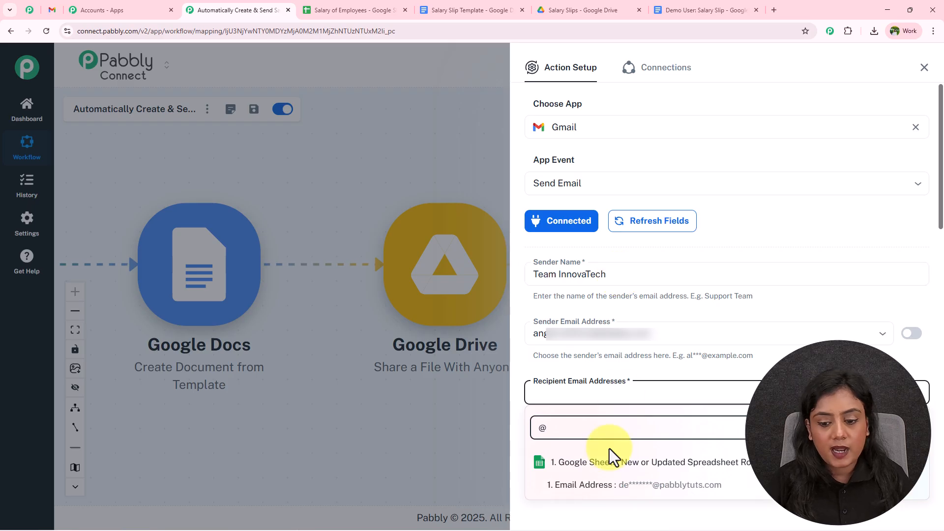
pyautogui.click(605, 500)
pyautogui.click(644, 432)
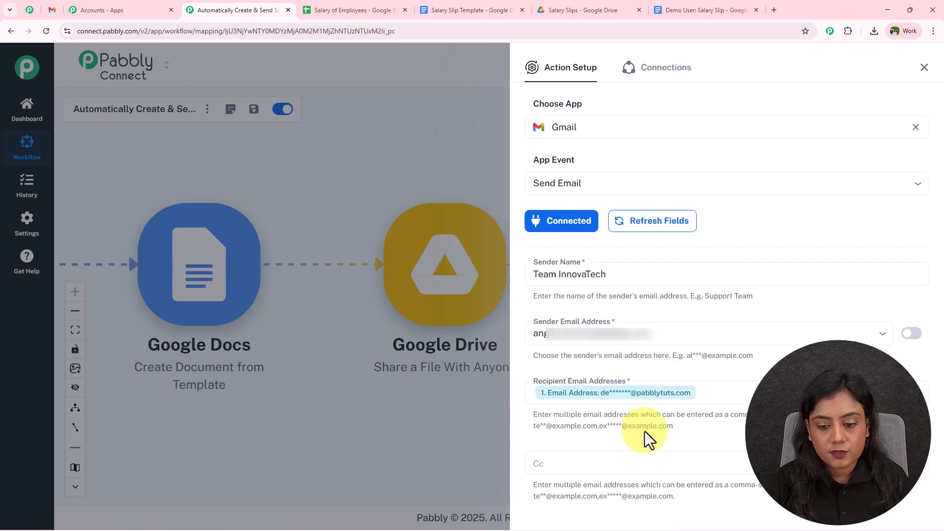
pyautogui.scroll(-6, 645, 431)
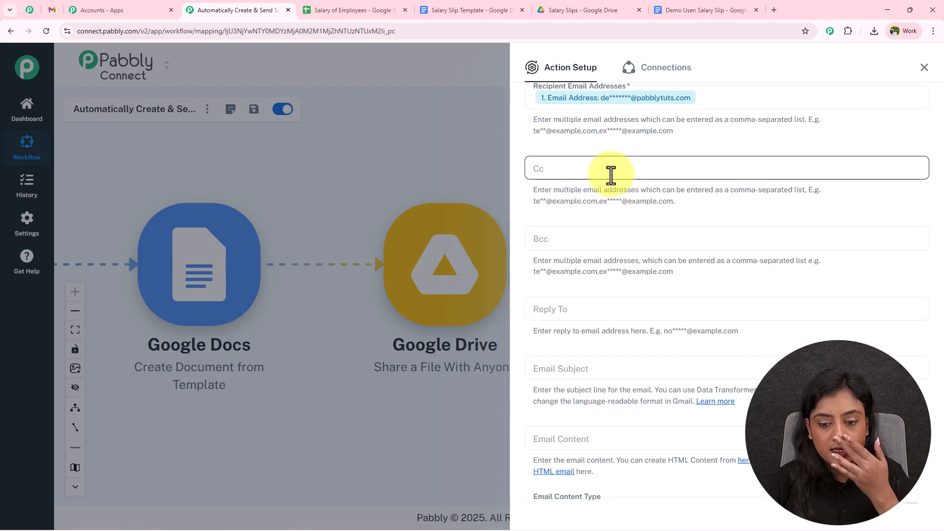
pyautogui.scroll(-2, 630, 282)
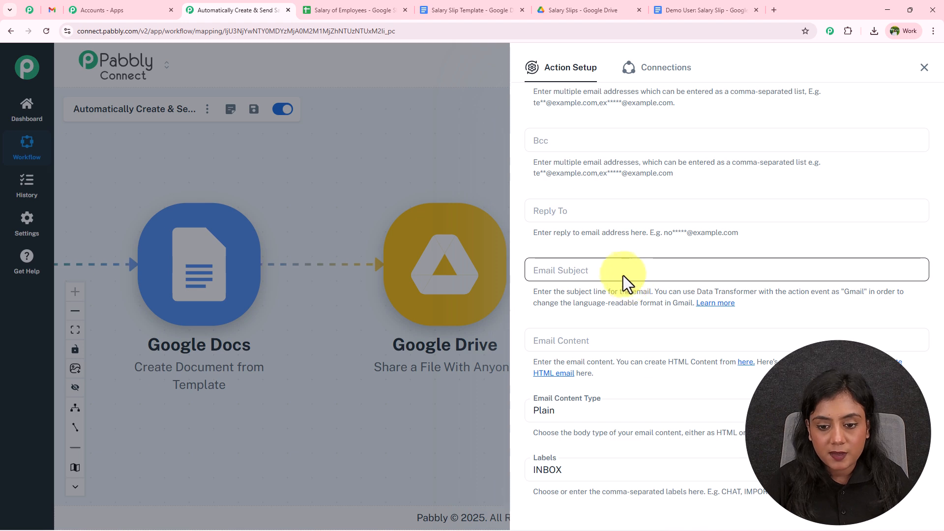
# Step: Replace the subject's Month placeholder with the sheet's Month field
pyautogui.click(621, 269)
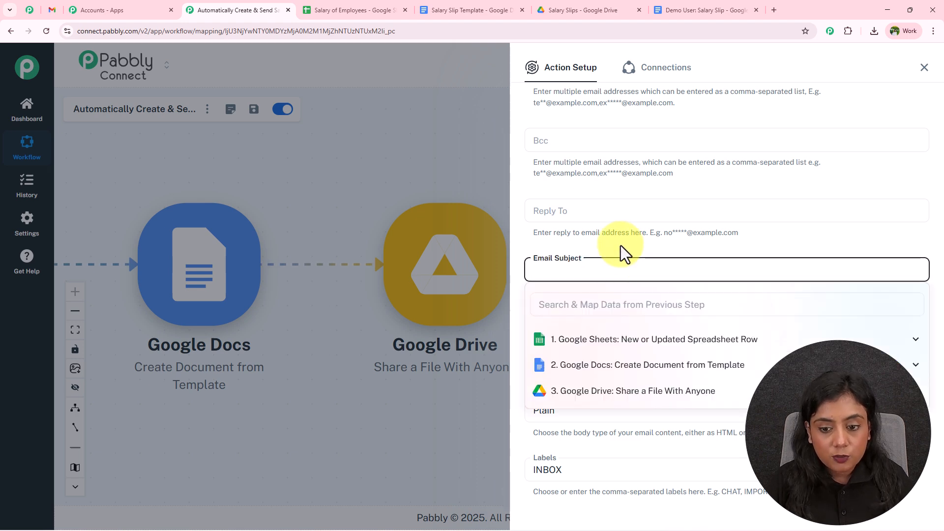
pyautogui.click(621, 246)
pyautogui.click(580, 338)
pyautogui.click(585, 319)
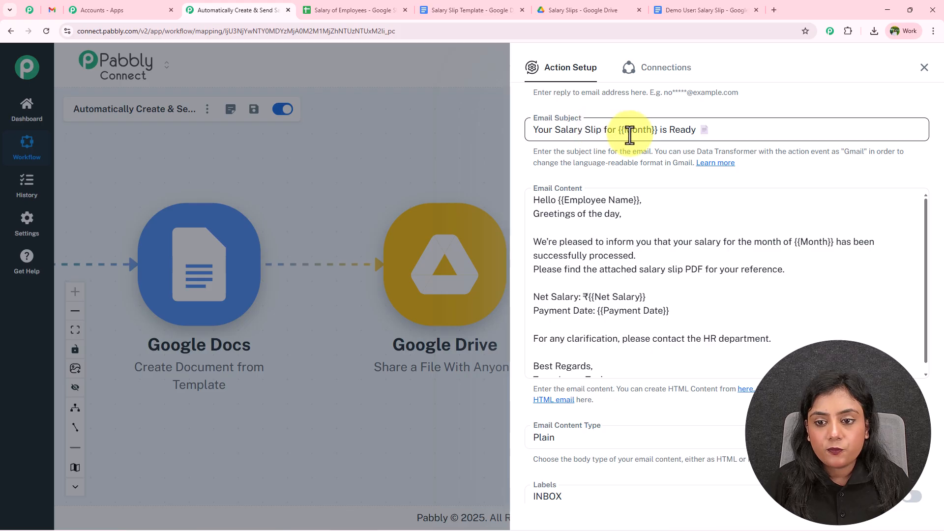
pyautogui.moveTo(618, 129); pyautogui.dragTo(660, 131)
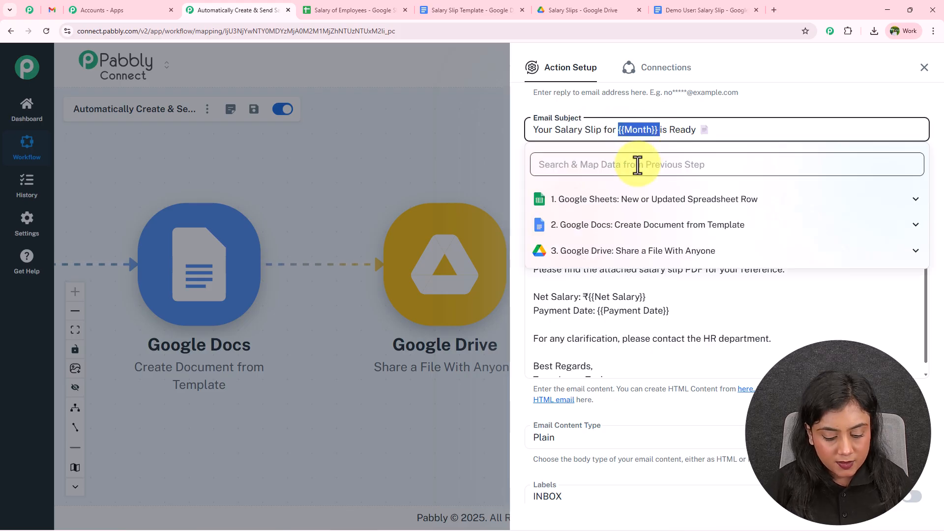
pyautogui.click(638, 165)
pyautogui.write('ma')
pyautogui.click(634, 222)
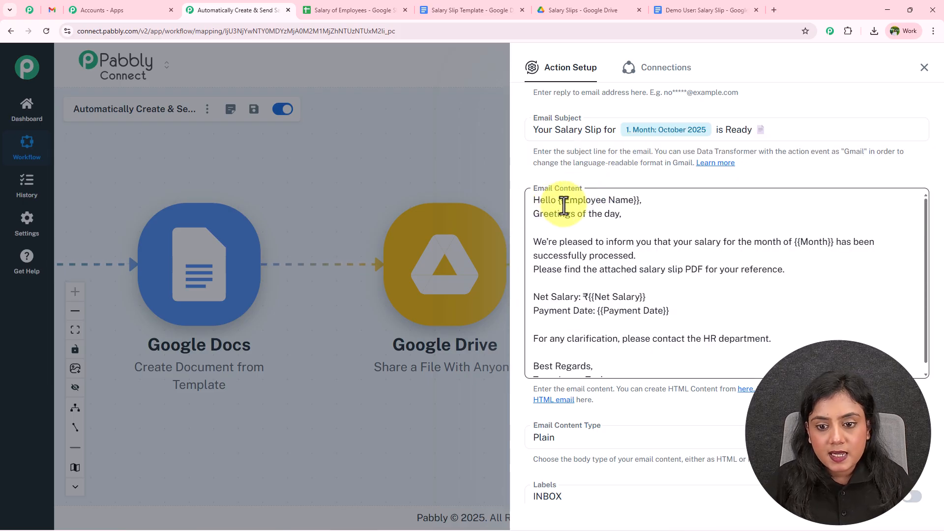
# Step: Map Employee Name into the greeting and Month into the email body
pyautogui.moveTo(557, 202); pyautogui.dragTo(641, 200)
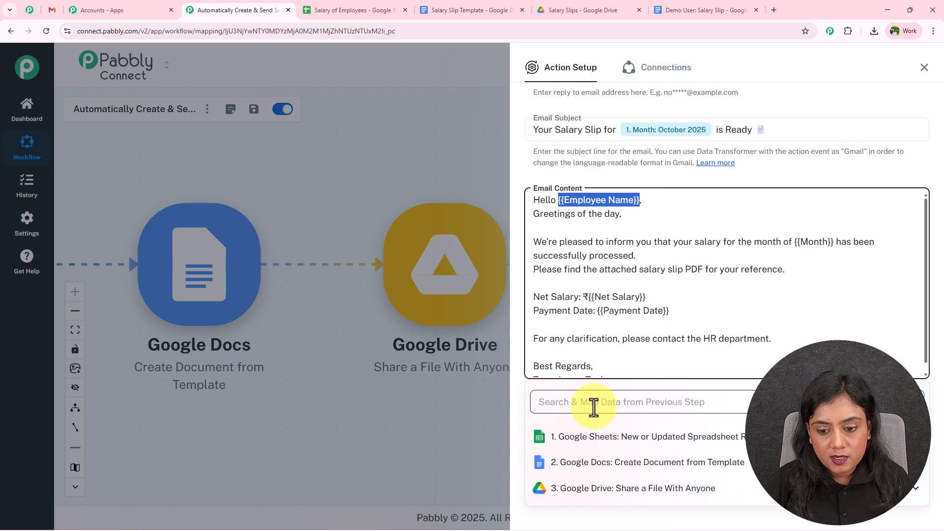
pyautogui.click(594, 405)
pyautogui.write('name')
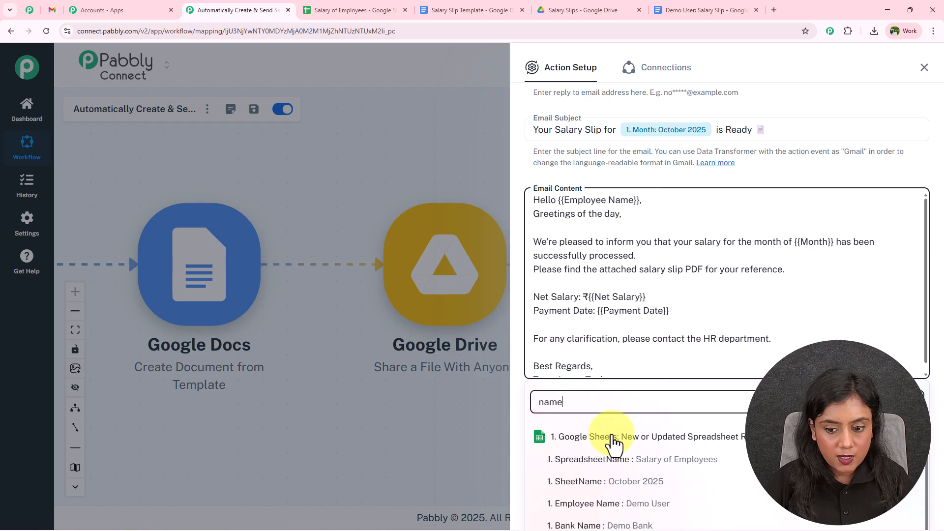
pyautogui.click(642, 504)
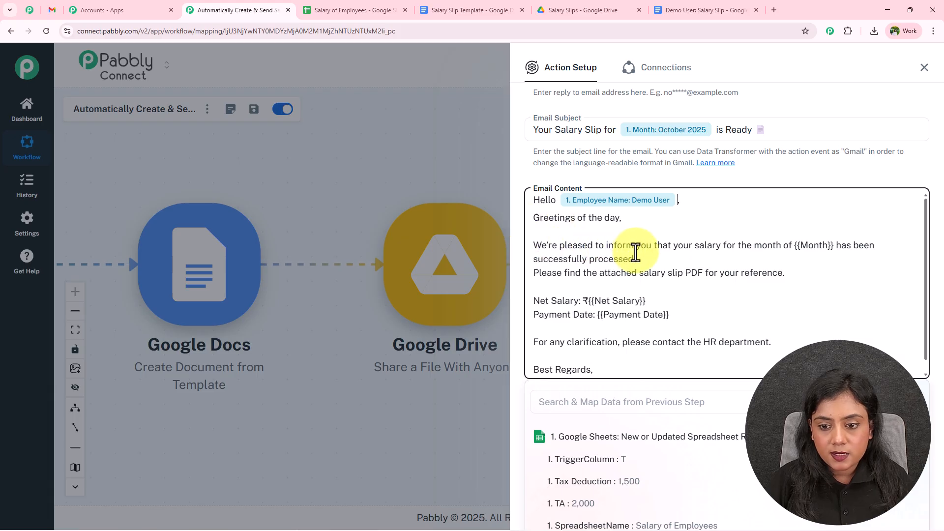
pyautogui.moveTo(794, 245); pyautogui.dragTo(826, 248)
pyautogui.click(618, 401)
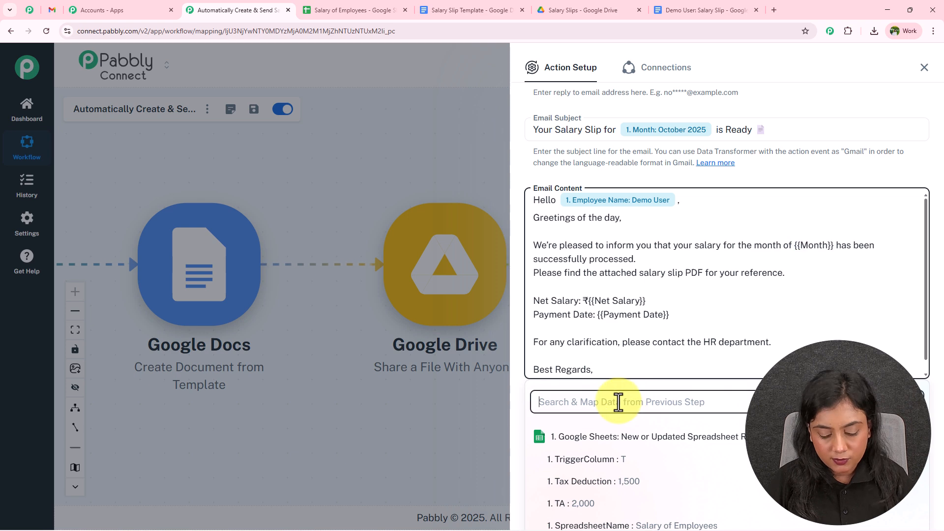
pyautogui.write('mont')
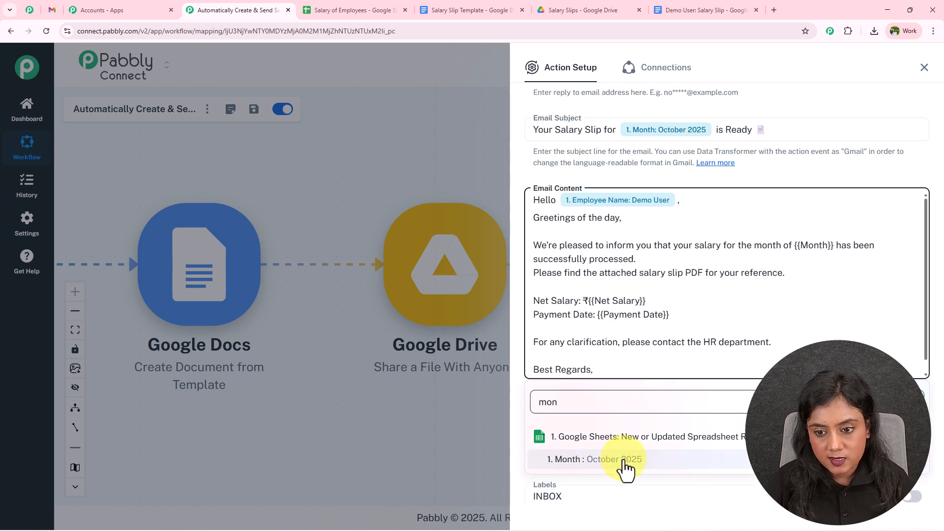
pyautogui.click(620, 460)
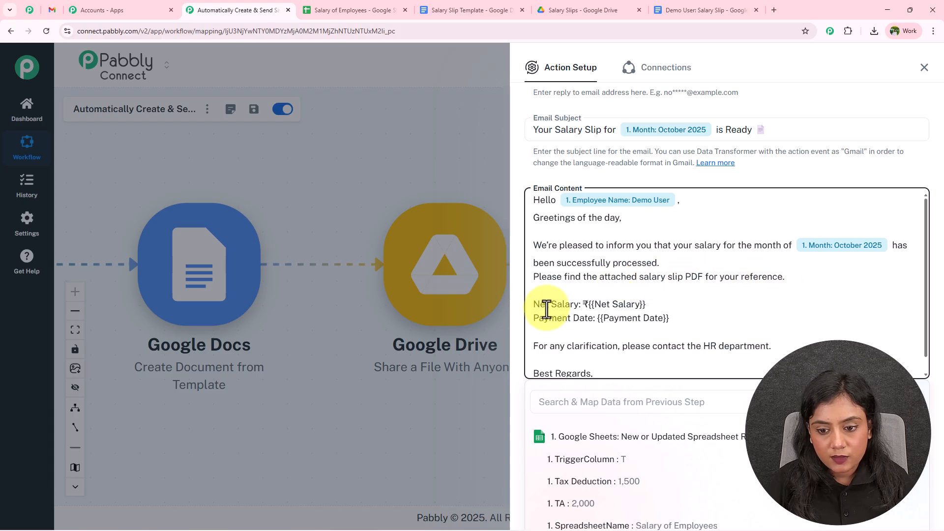
# Step: Map Net Salary and Payment Date into the body, adding /- after the salary
pyautogui.moveTo(588, 306); pyautogui.dragTo(645, 305)
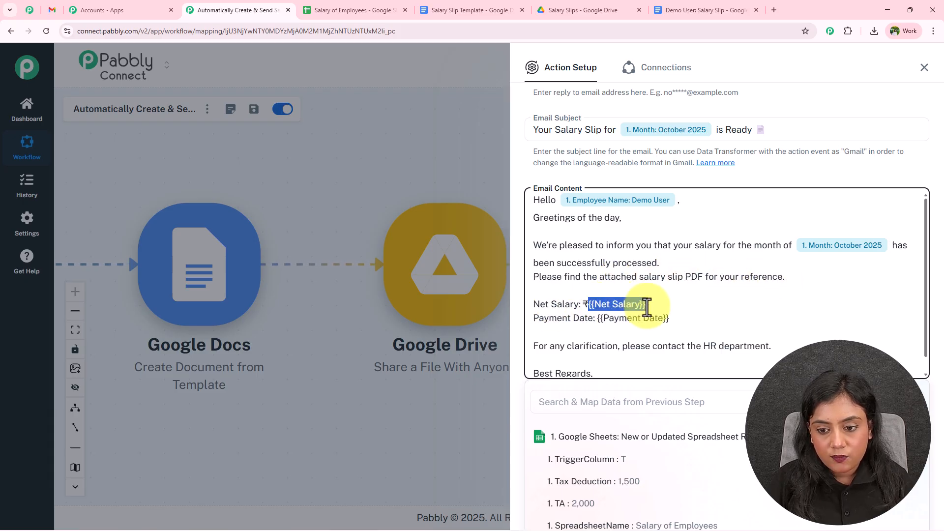
pyautogui.click(589, 402)
pyautogui.write('net')
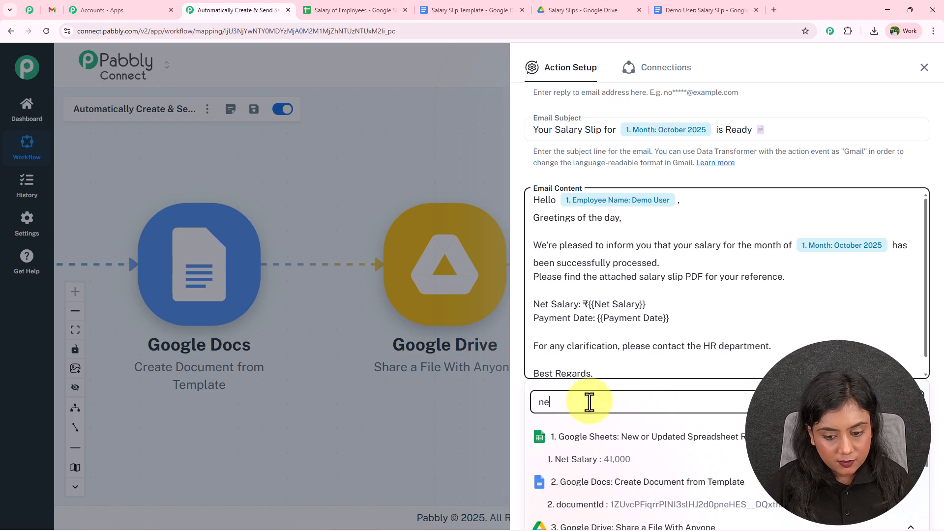
pyautogui.click(597, 466)
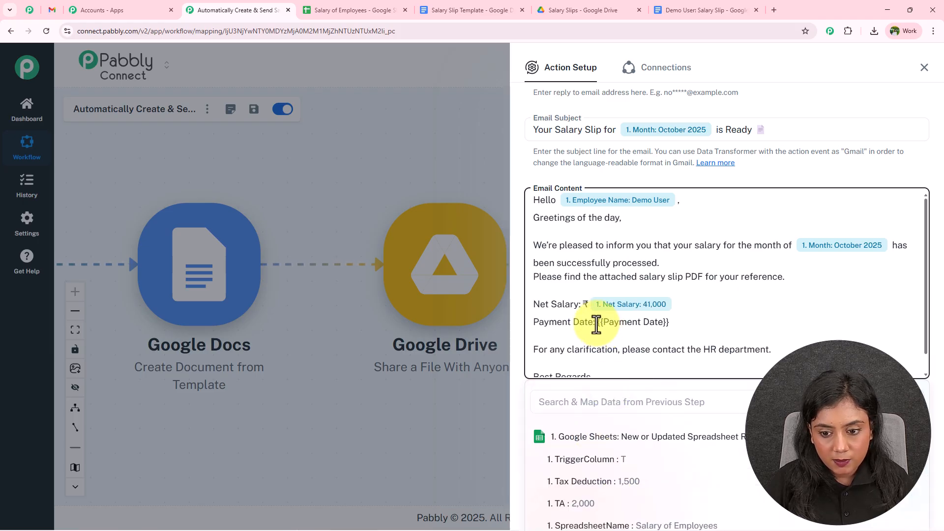
pyautogui.moveTo(596, 323); pyautogui.dragTo(691, 323)
pyautogui.click(593, 412)
pyautogui.write('pay')
pyautogui.click(615, 484)
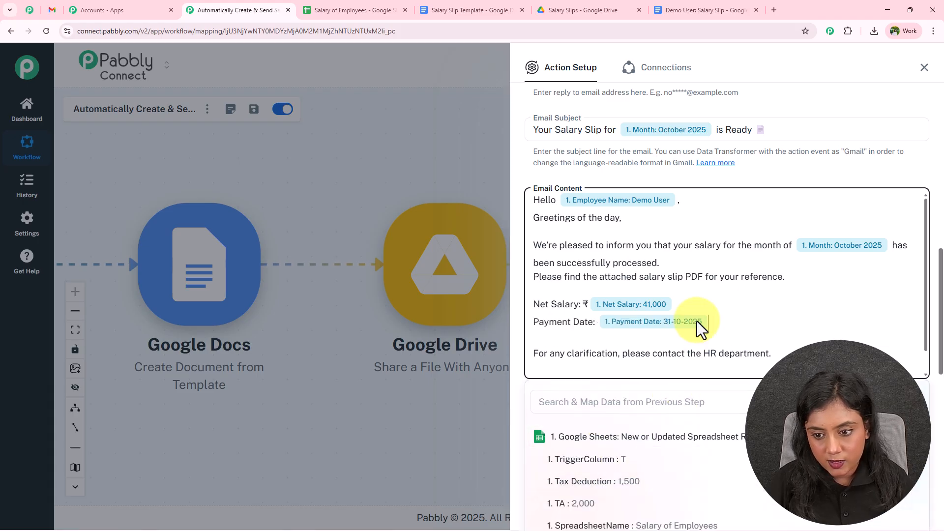
pyautogui.click(700, 301)
pyautogui.write('/-')
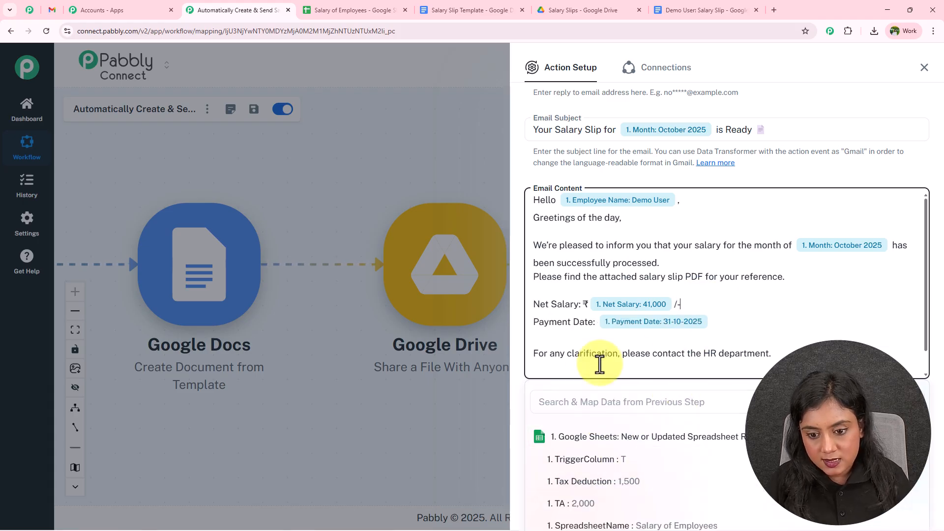
pyautogui.scroll(-1, 541, 344)
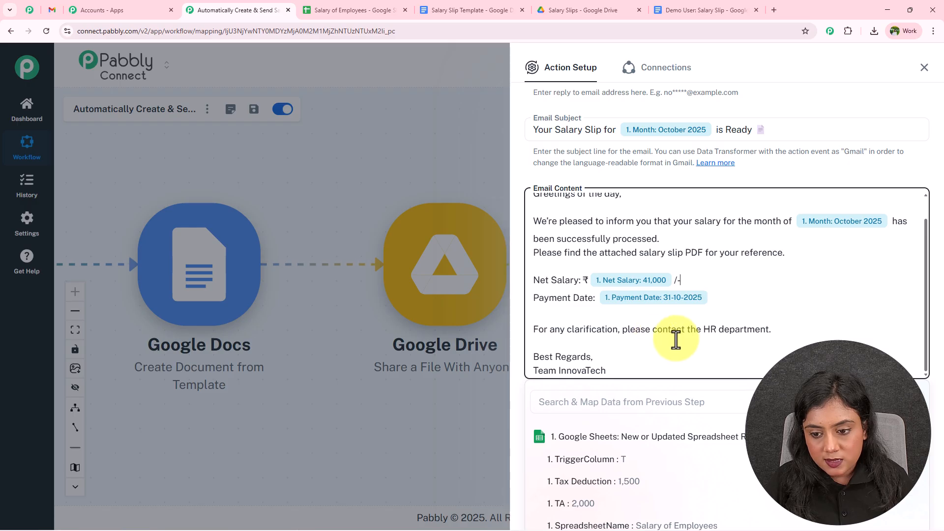
pyautogui.click(564, 177)
pyautogui.scroll(1, 548, 268)
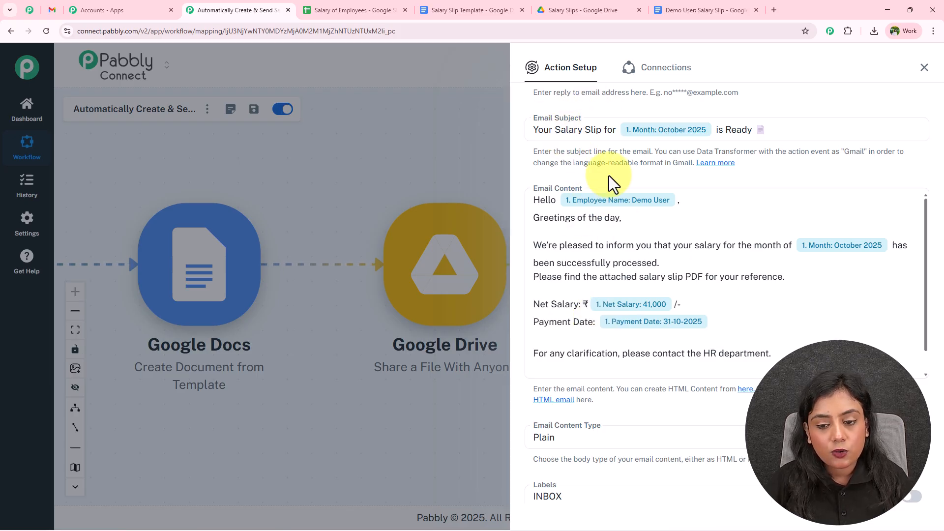
# Step: Keep the content type as Plain and apply the IMPORTANT label to the email
pyautogui.scroll(-4, 609, 182)
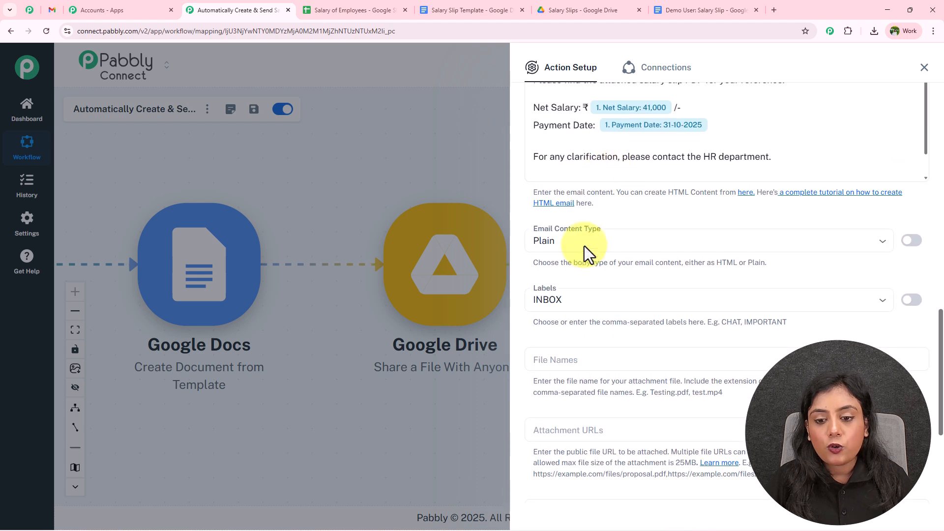
pyautogui.scroll(2, 632, 198)
pyautogui.scroll(-6, 639, 222)
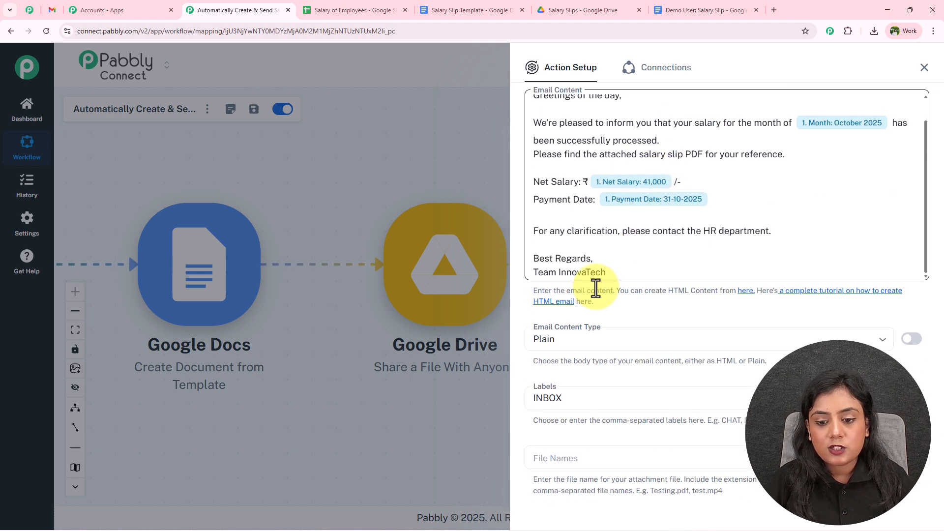
pyautogui.click(615, 186)
pyautogui.click(605, 192)
pyautogui.click(605, 192)
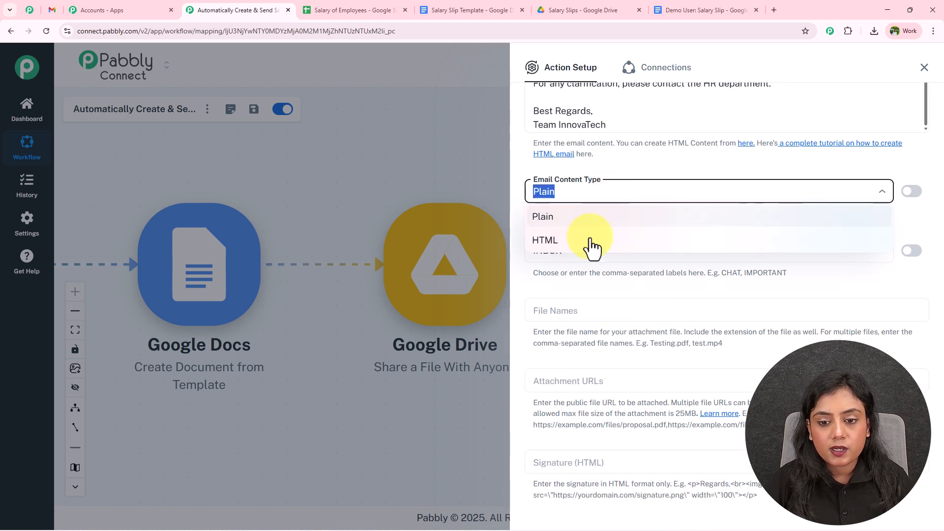
pyautogui.click(592, 217)
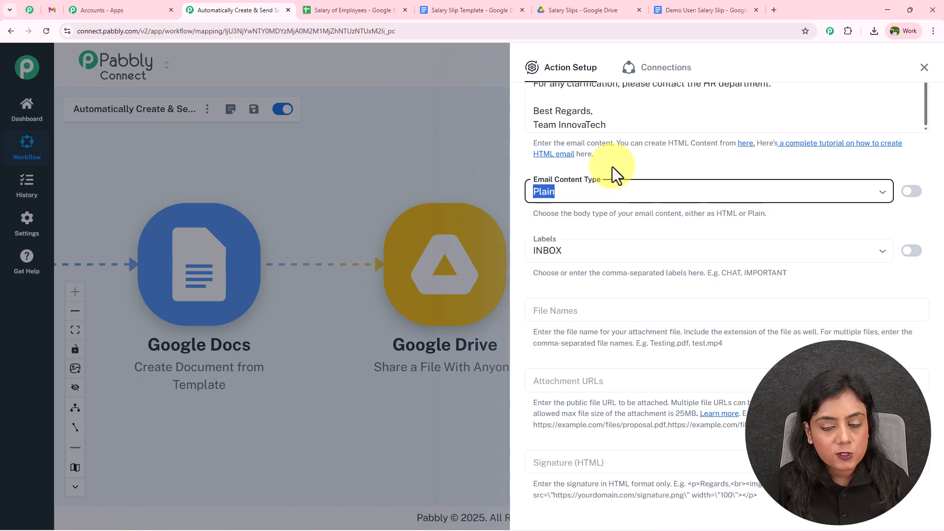
pyautogui.click(612, 167)
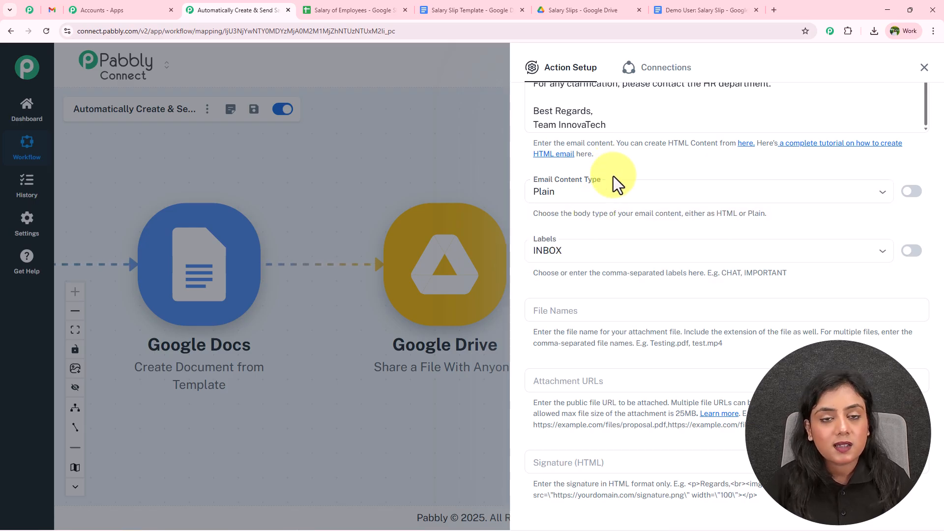
pyautogui.click(610, 251)
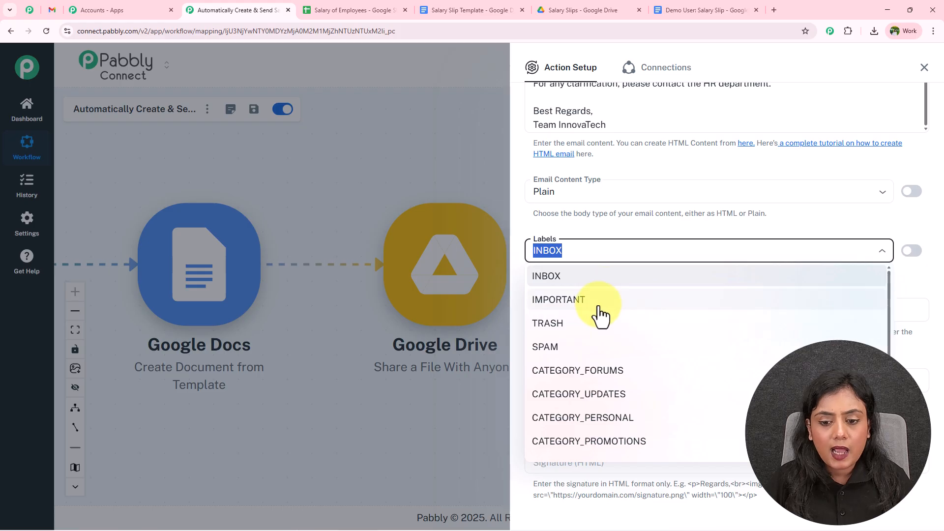
pyautogui.click(600, 314)
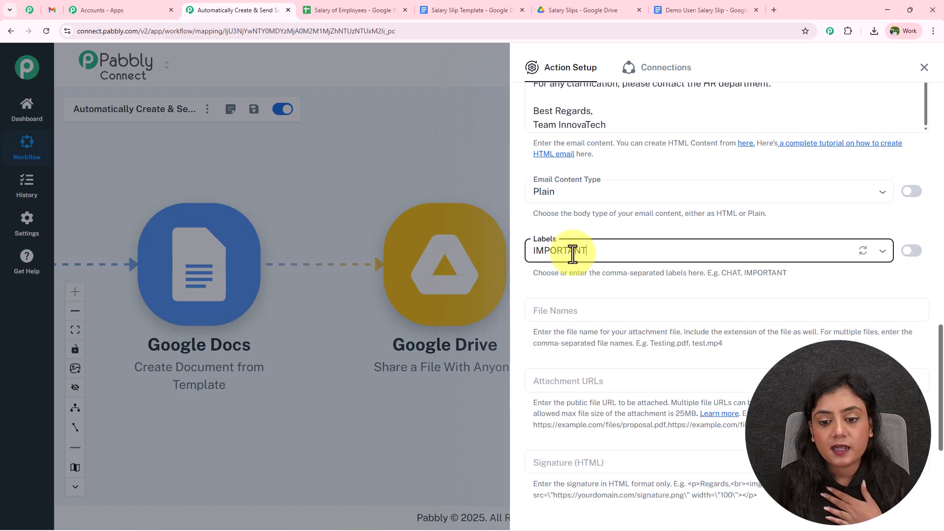
# Step: Map the sheet's Employee ID into the attachment file name
pyautogui.scroll(-3, 585, 278)
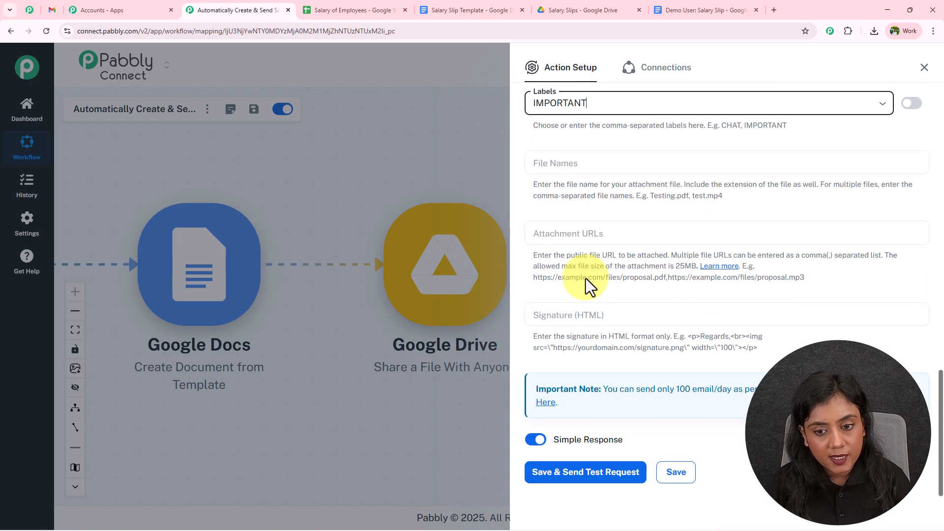
pyautogui.click(612, 161)
pyautogui.click(624, 236)
pyautogui.click(573, 206)
pyautogui.write('ID')
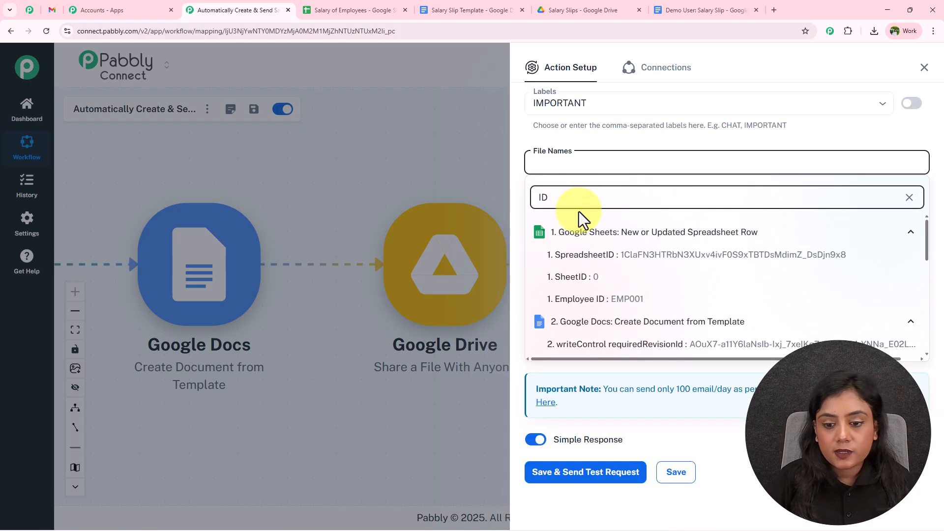
pyautogui.click(622, 301)
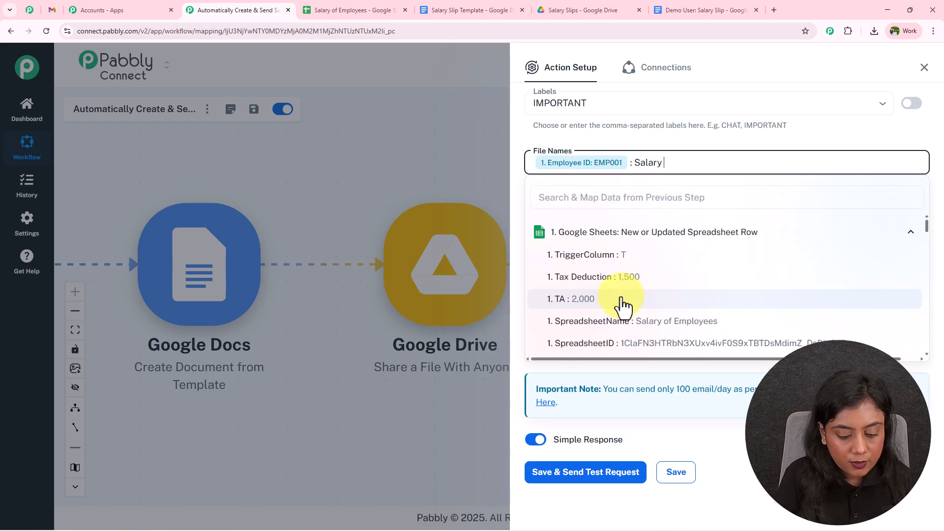
pyautogui.click(726, 141)
# Step: Attach the Drive step's application/pdf export link, then save and send a test email
pyautogui.click(594, 237)
pyautogui.click(624, 356)
pyautogui.scroll(-5, 654, 421)
pyautogui.click(663, 364)
pyautogui.click(679, 195)
pyautogui.scroll(-1, 673, 299)
pyautogui.click(559, 295)
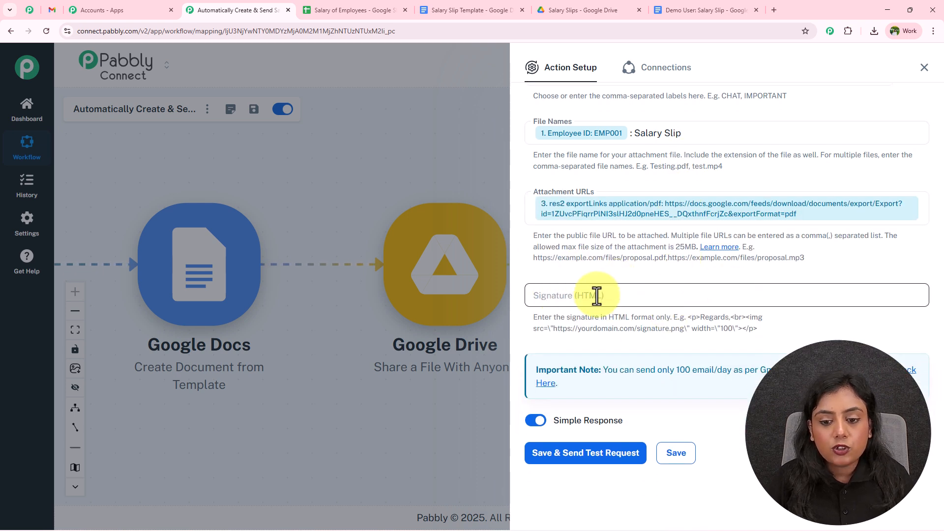
pyautogui.click(591, 454)
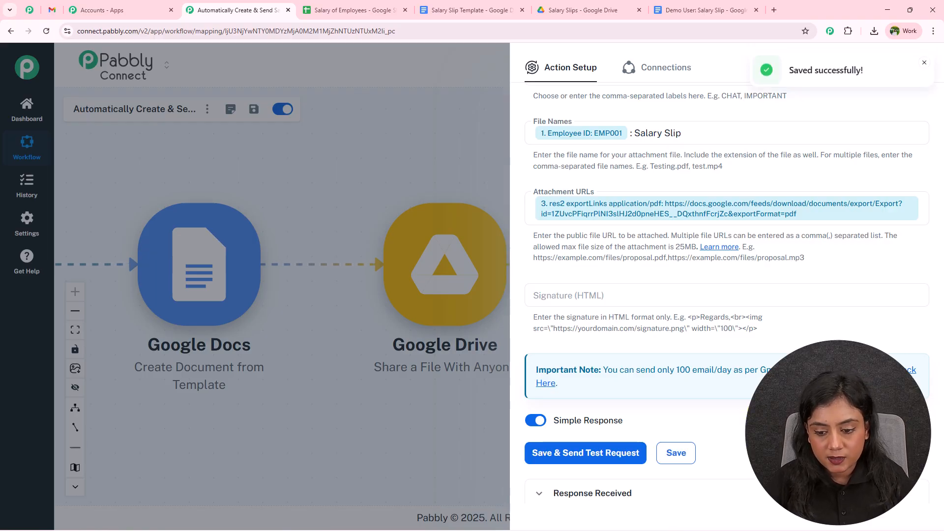
pyautogui.scroll(-7, 797, 323)
pyautogui.moveTo(854, 240); pyautogui.dragTo(726, 248)
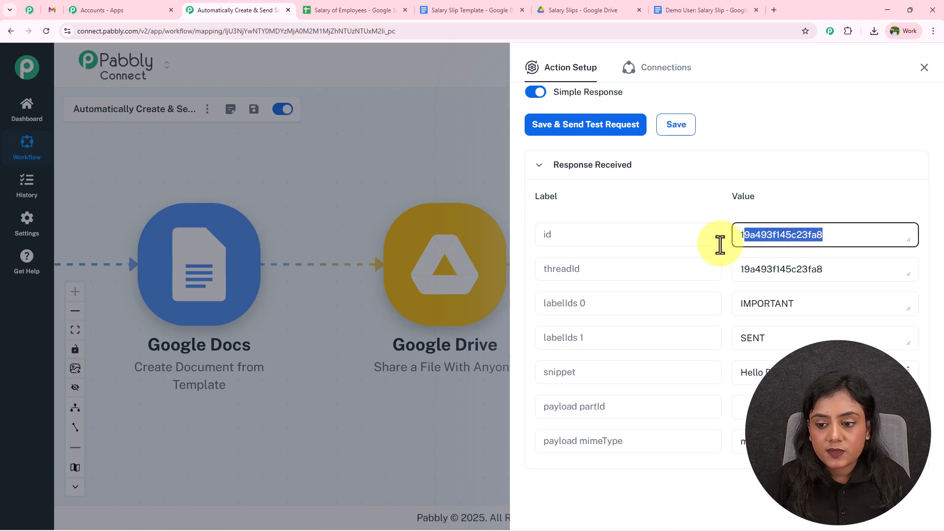
# Step: Open the received salary slip email and review its subject, greeting and Net Salary lines
pyautogui.click(768, 126)
pyautogui.click(53, 10)
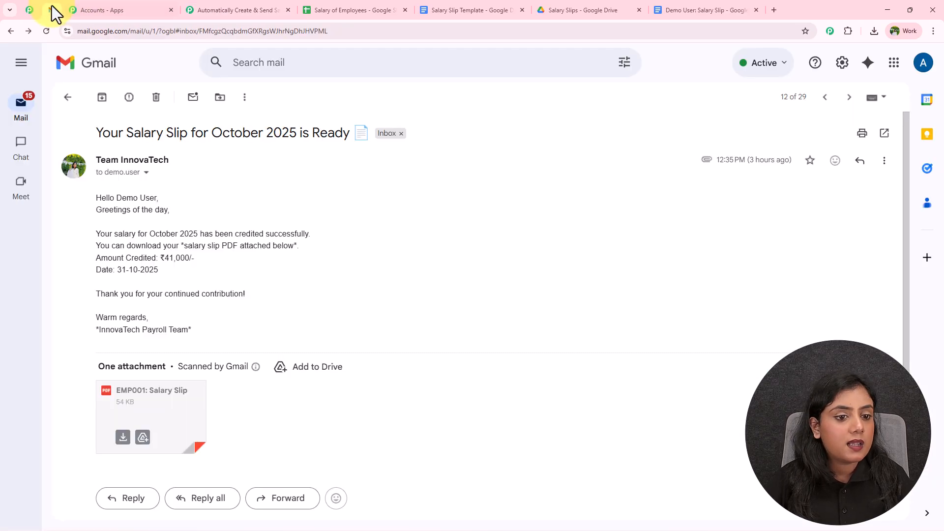
pyautogui.click(66, 98)
pyautogui.click(117, 187)
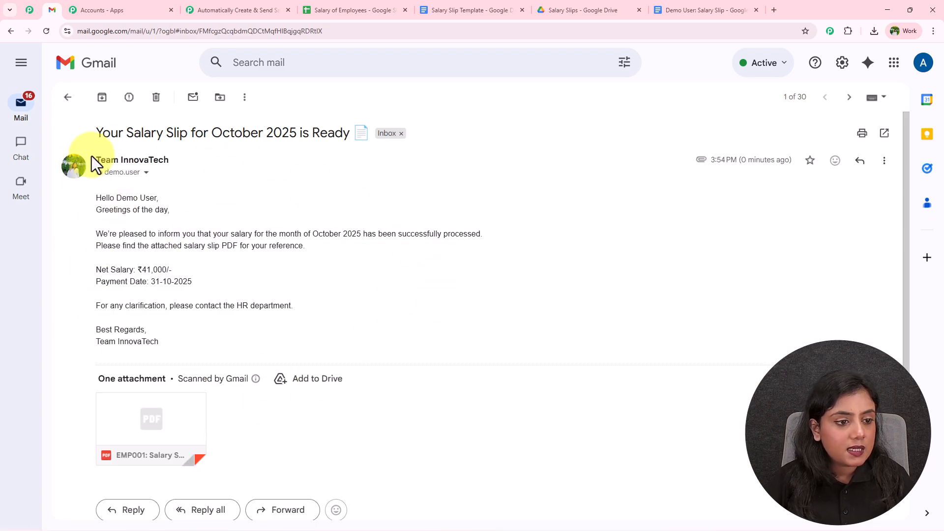
pyautogui.moveTo(102, 133); pyautogui.dragTo(343, 133)
pyautogui.moveTo(96, 196); pyautogui.dragTo(167, 198)
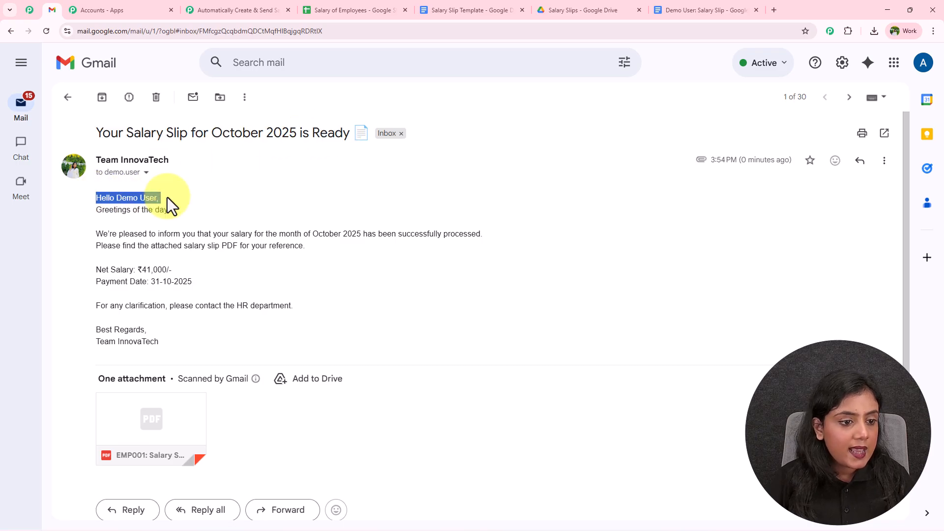
pyautogui.moveTo(99, 209); pyautogui.dragTo(175, 210)
pyautogui.moveTo(102, 235); pyautogui.dragTo(265, 244)
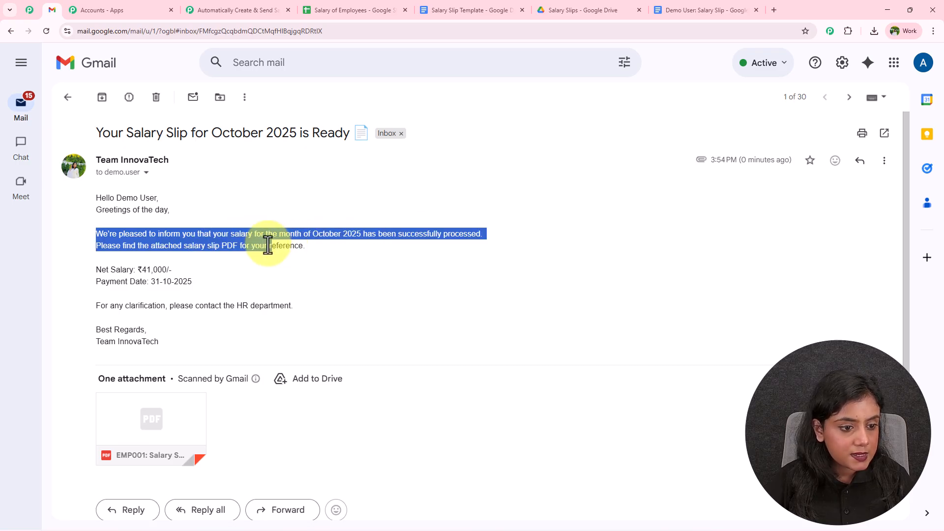
pyautogui.moveTo(95, 270)
pyautogui.mouseDown()
pyautogui.moveTo(173, 276)
pyautogui.moveTo(152, 292)
pyautogui.moveTo(90, 285)
pyautogui.mouseUp()
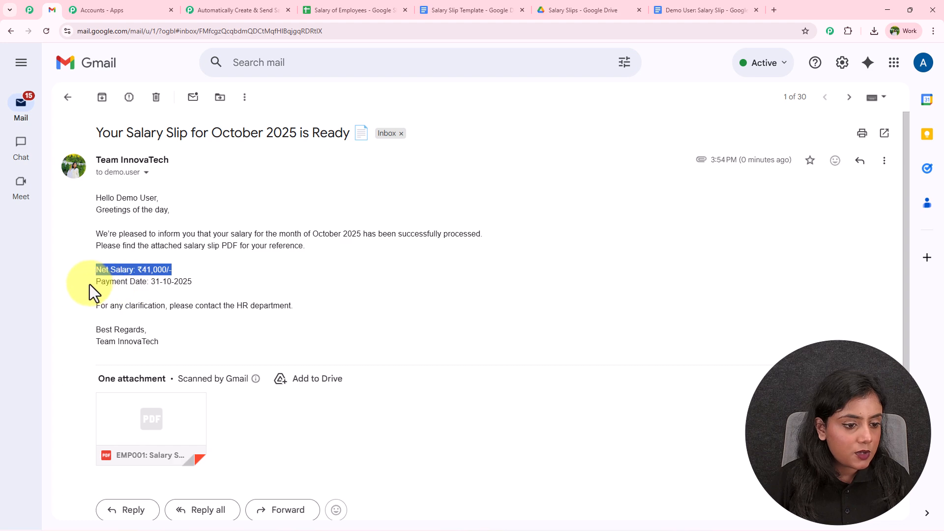
pyautogui.click(235, 283)
# Step: Preview the attached EMP001 salary slip PDF, then close the preview
pyautogui.scroll(-1, 207, 305)
pyautogui.click(162, 369)
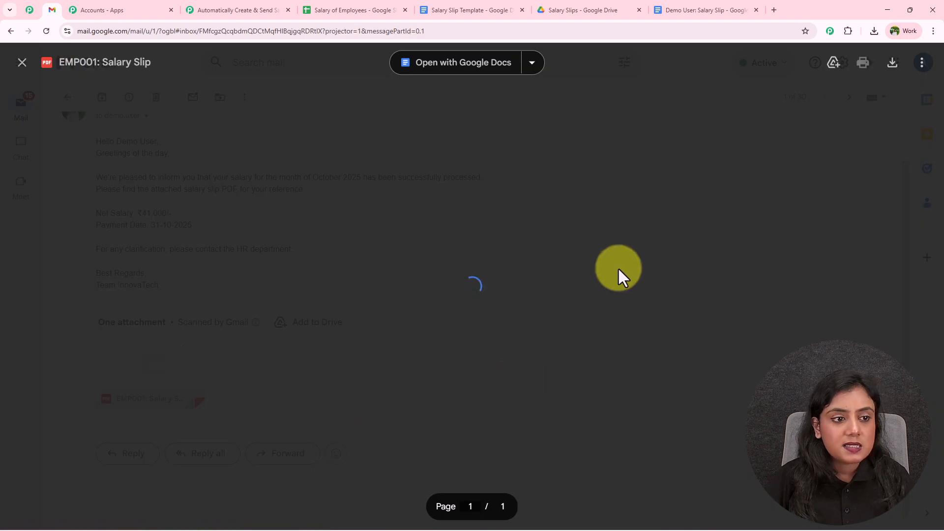
pyautogui.scroll(-4, 515, 199)
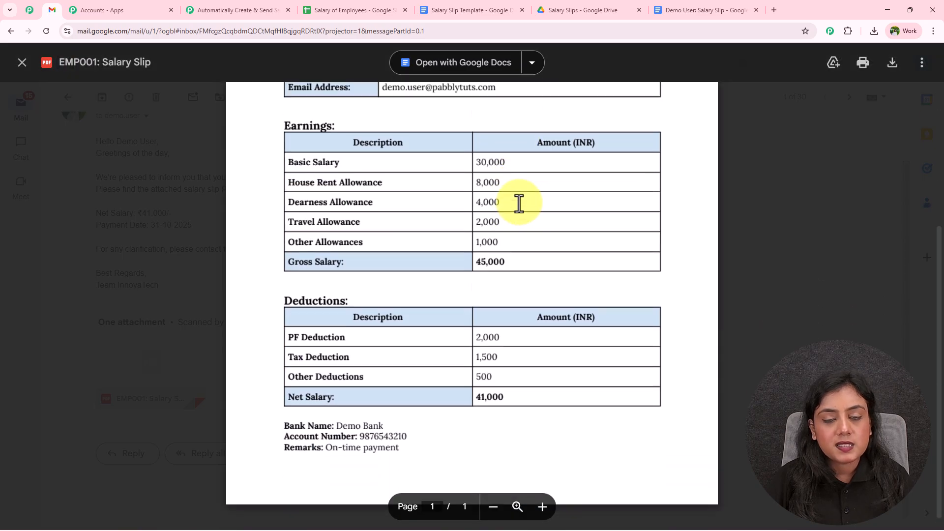
pyautogui.scroll(5, 517, 201)
pyautogui.click(21, 62)
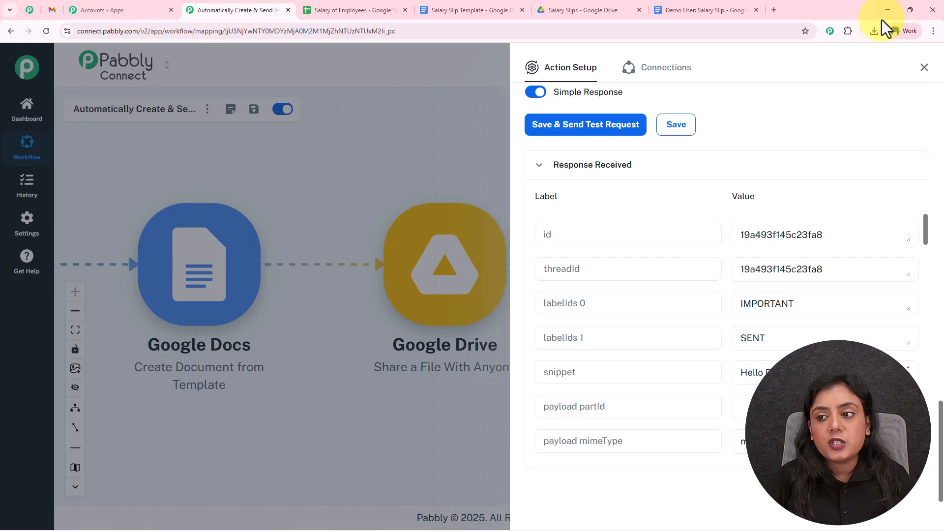
# Step: Close the Gmail step settings, show all four workflow steps, and switch to the Salary of Employees sheet
pyautogui.click(925, 68)
pyautogui.moveTo(359, 155); pyautogui.dragTo(511, 172)
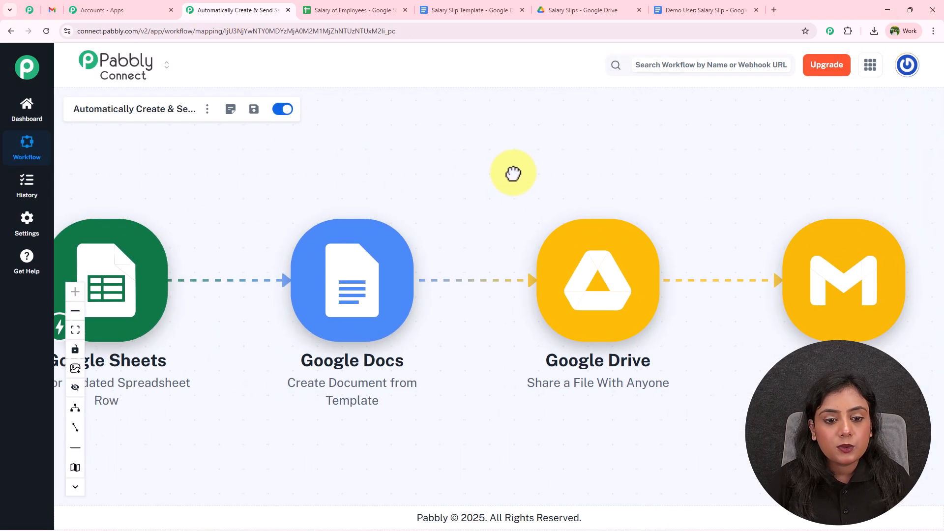
pyautogui.scroll(-2, 516, 169)
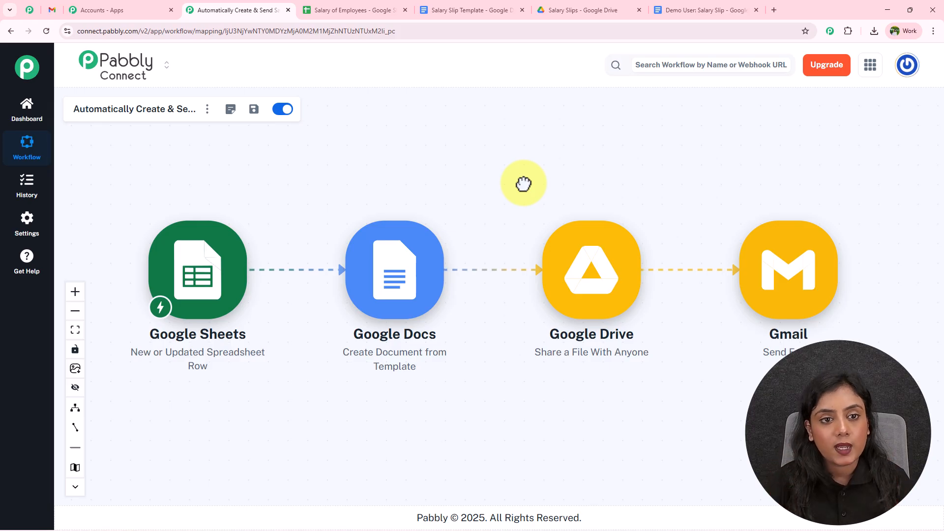
pyautogui.click(331, 9)
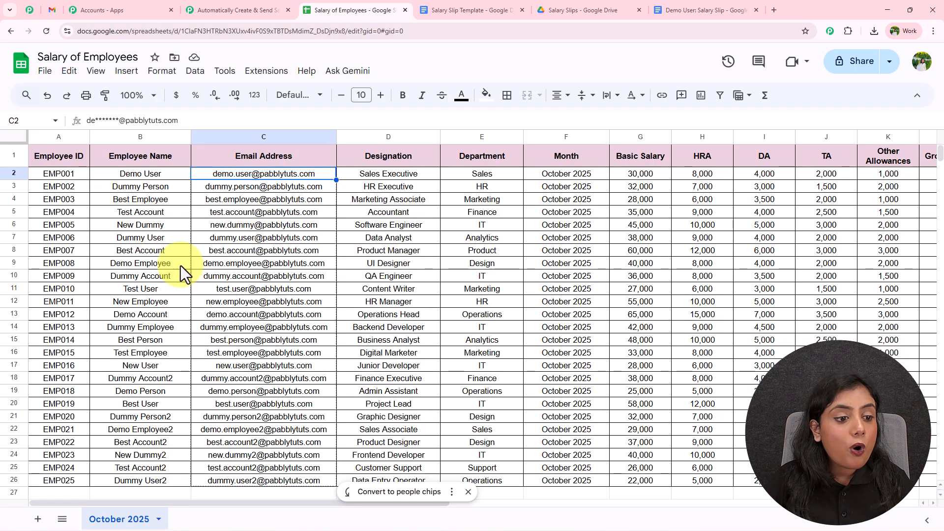
# Step: Send the employee salary rows to the workflow via the Pabbly Connect Webhooks add-on
pyautogui.moveTo(53, 189); pyautogui.dragTo(744, 406)
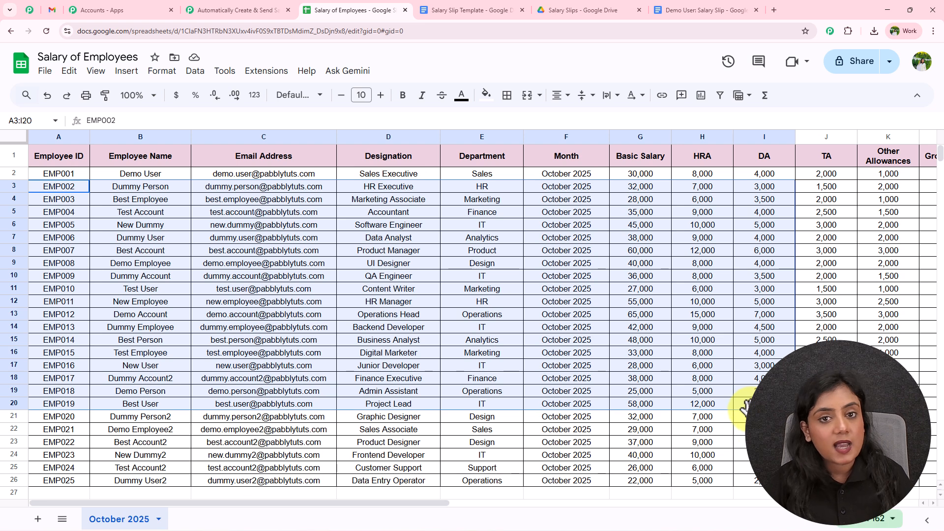
pyautogui.click(645, 382)
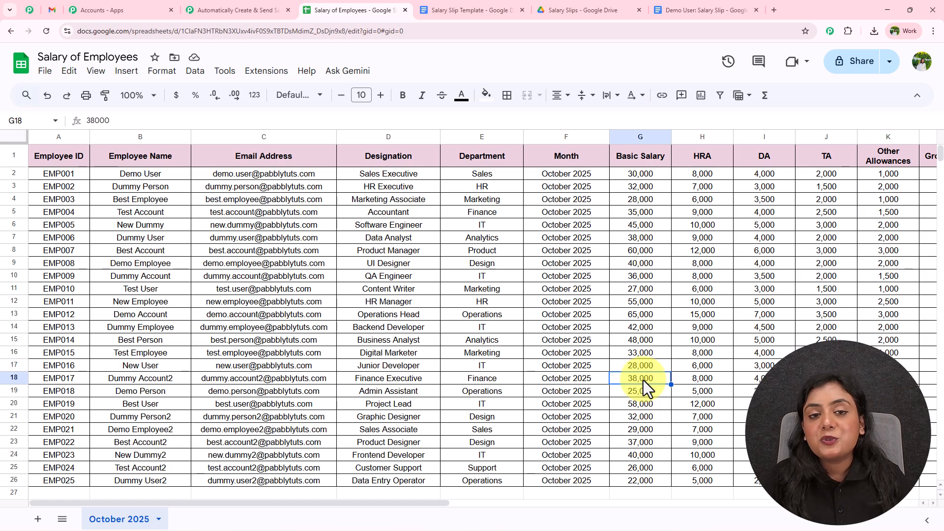
pyautogui.click(268, 73)
pyautogui.moveTo(270, 211)
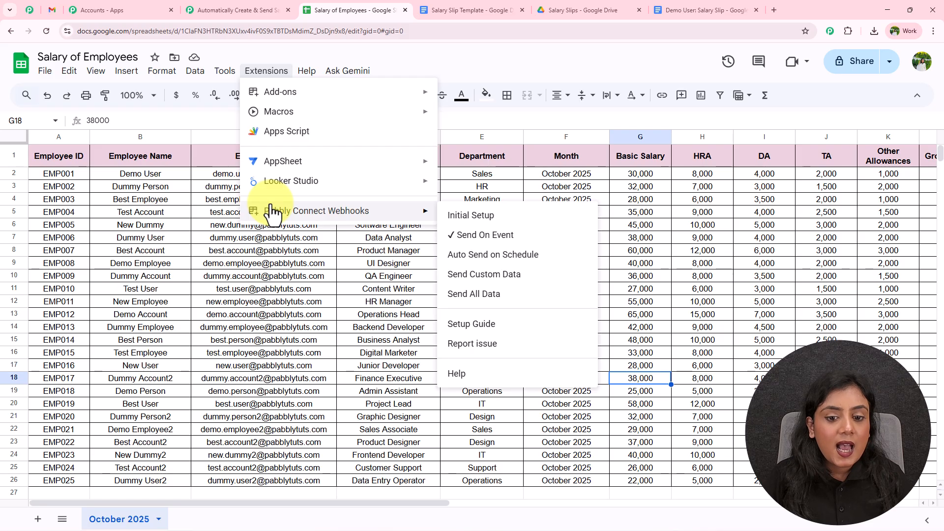
pyautogui.click(474, 293)
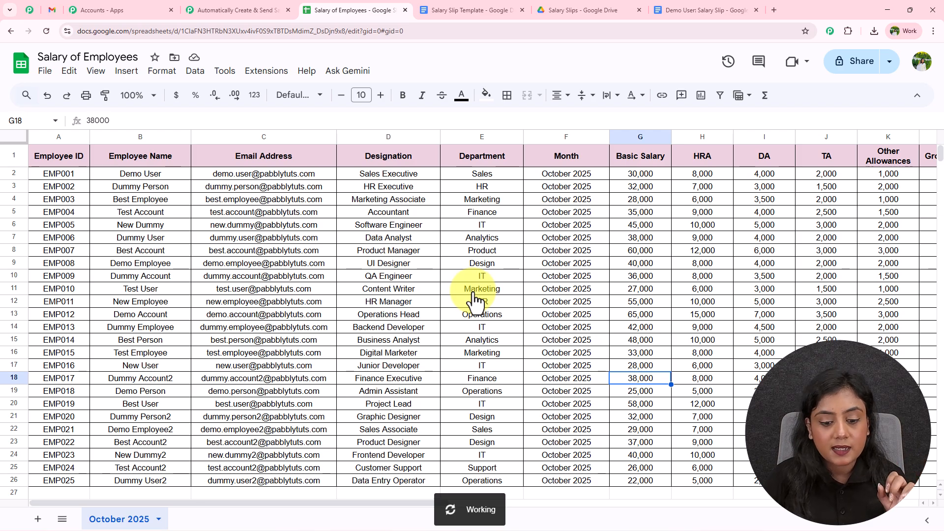
# Step: Check the Pabbly workflow, then return to the employee salary sheet
pyautogui.moveTo(376, 507); pyautogui.dragTo(748, 489)
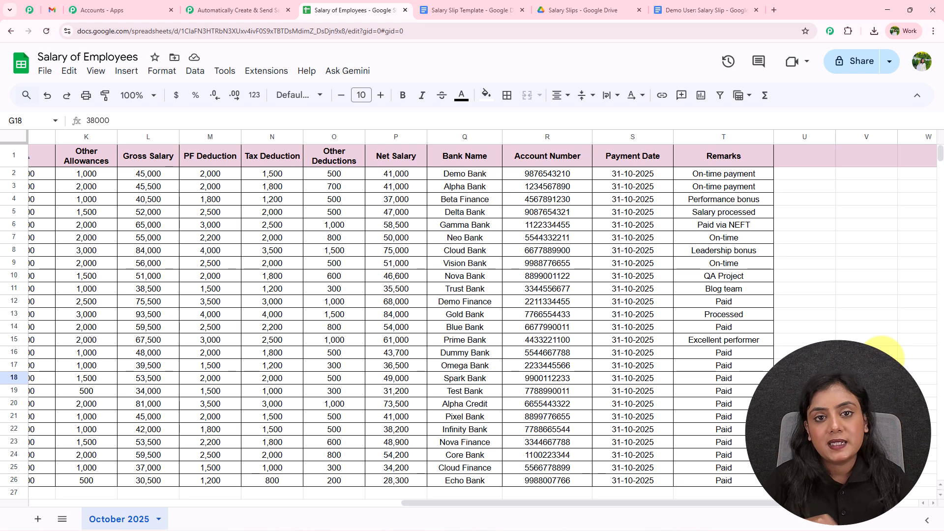
pyautogui.click(236, 8)
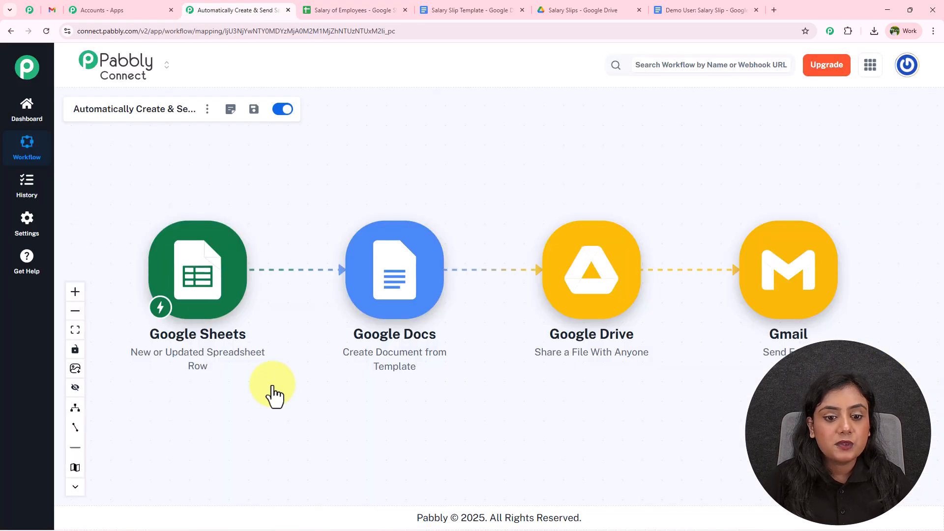
pyautogui.click(344, 10)
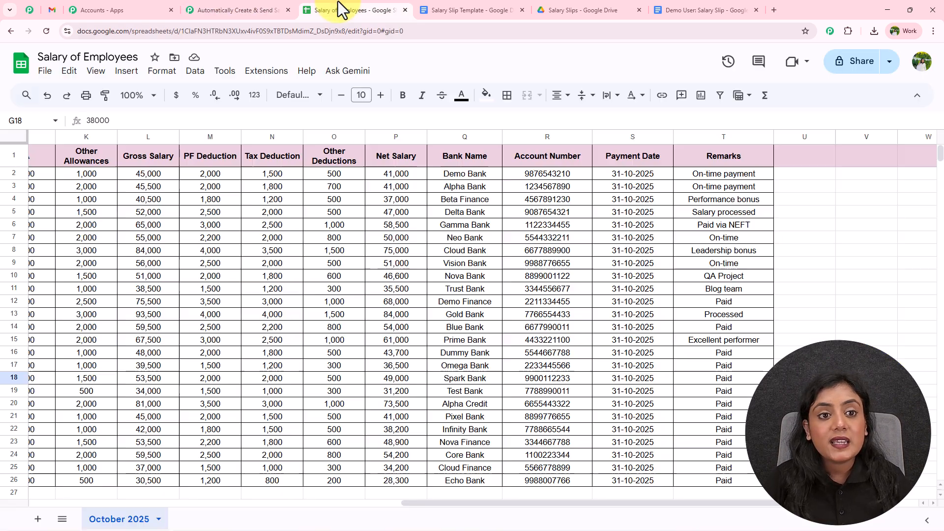
pyautogui.moveTo(555, 503); pyautogui.dragTo(22, 464)
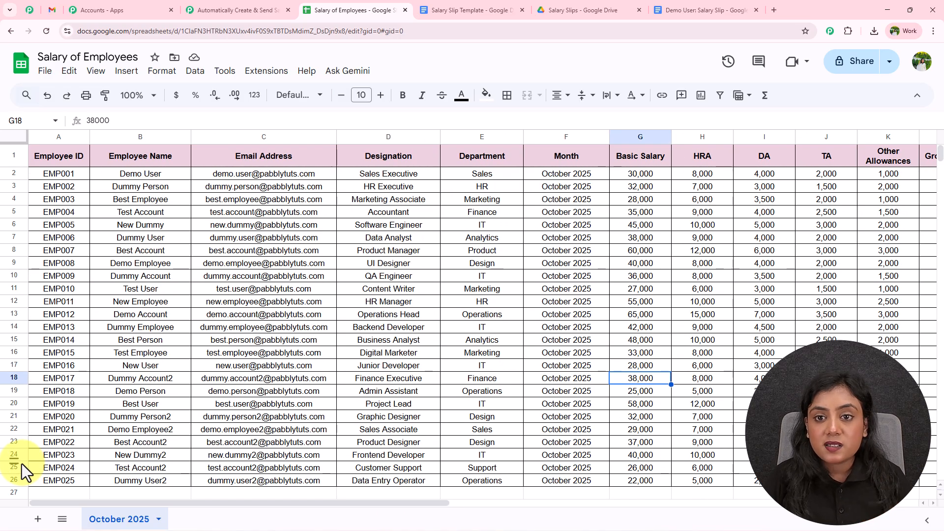
# Step: Browse the Salary Slips folder in Drive and open the Best Account salary slip
pyautogui.click(568, 8)
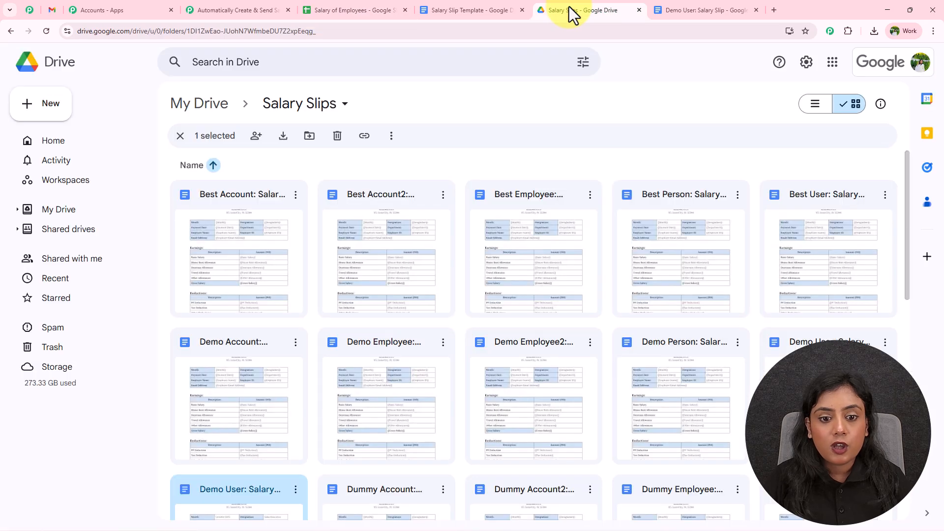
pyautogui.scroll(-10, 496, 173)
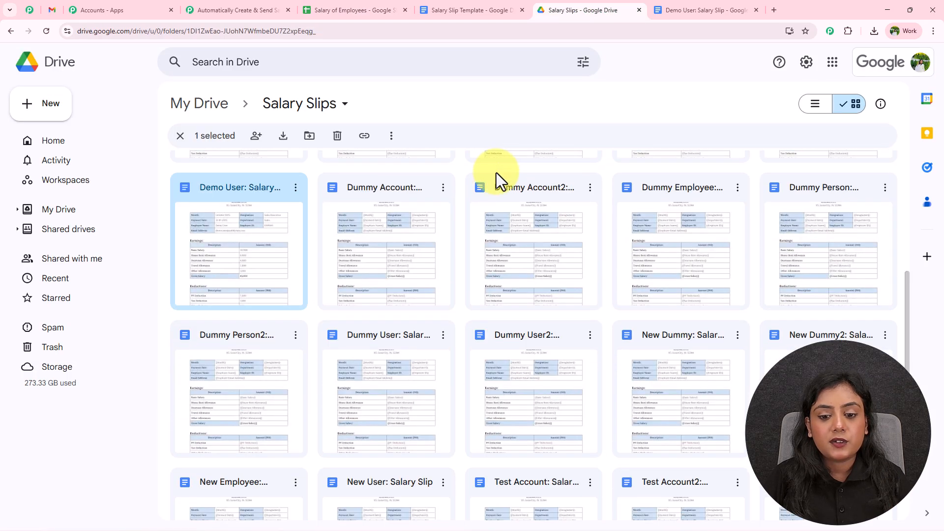
pyautogui.scroll(10, 493, 186)
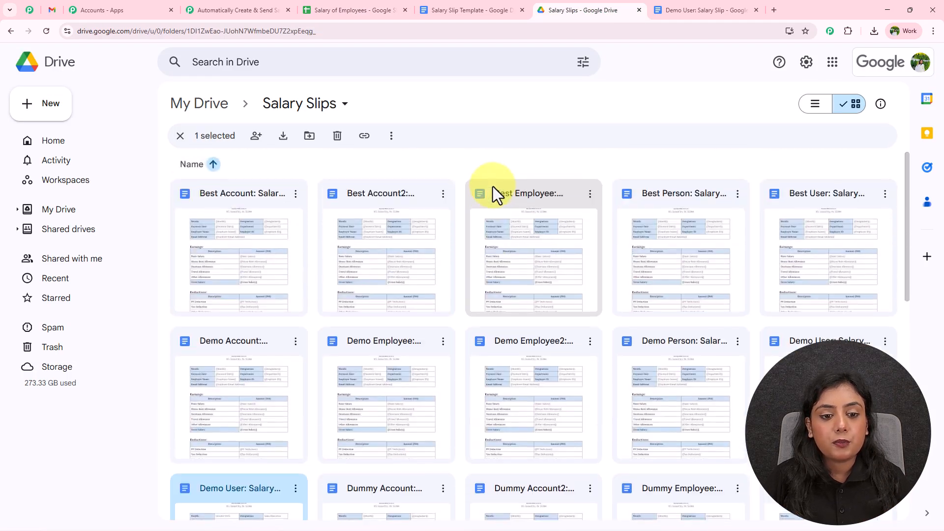
pyautogui.click(226, 225)
pyautogui.doubleClick(226, 226)
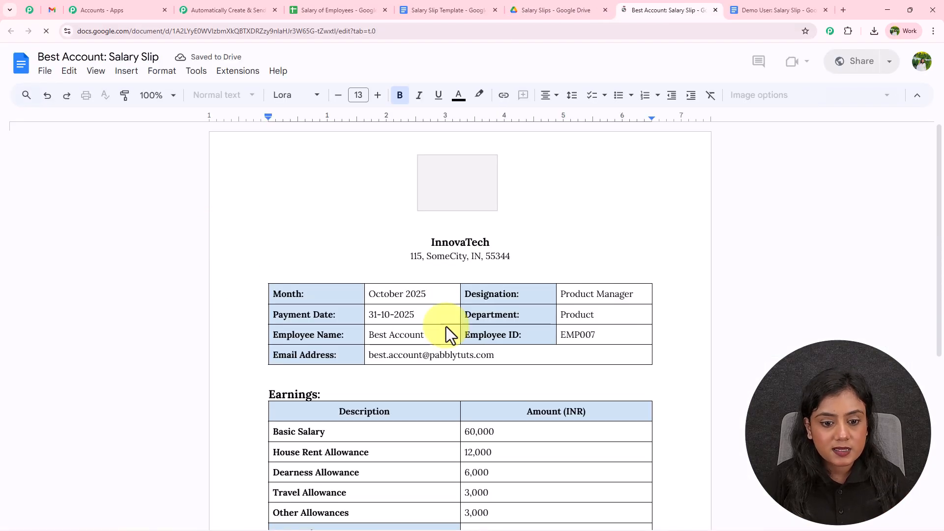
# Step: Verify Best Account's Gross Salary of 84,000 and Net Salary of 75,000, then close the slip
pyautogui.scroll(-4, 510, 352)
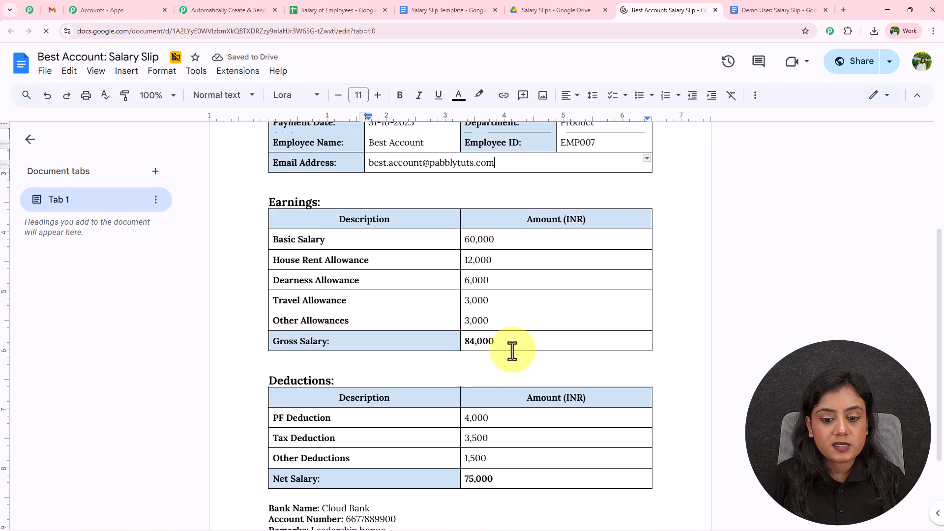
pyautogui.click(510, 337)
pyautogui.click(512, 475)
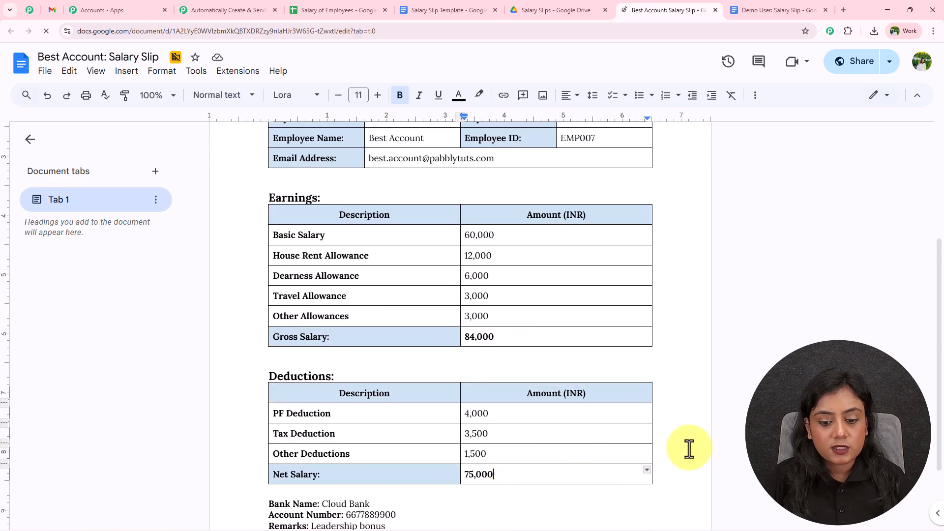
pyautogui.scroll(-2, 688, 449)
pyautogui.scroll(6, 744, 414)
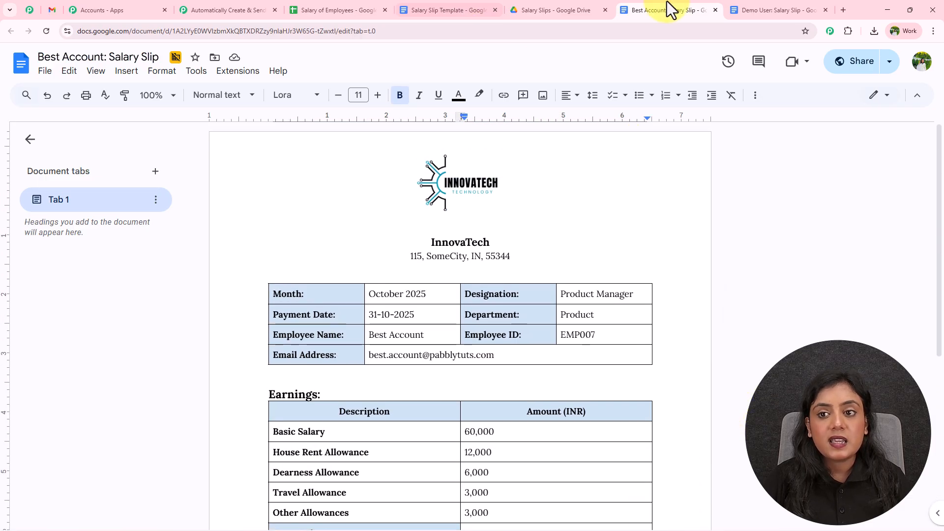
pyautogui.click(715, 11)
# Step: Go back to the Pabbly Connect workflow tab
pyautogui.scroll(-10, 572, 273)
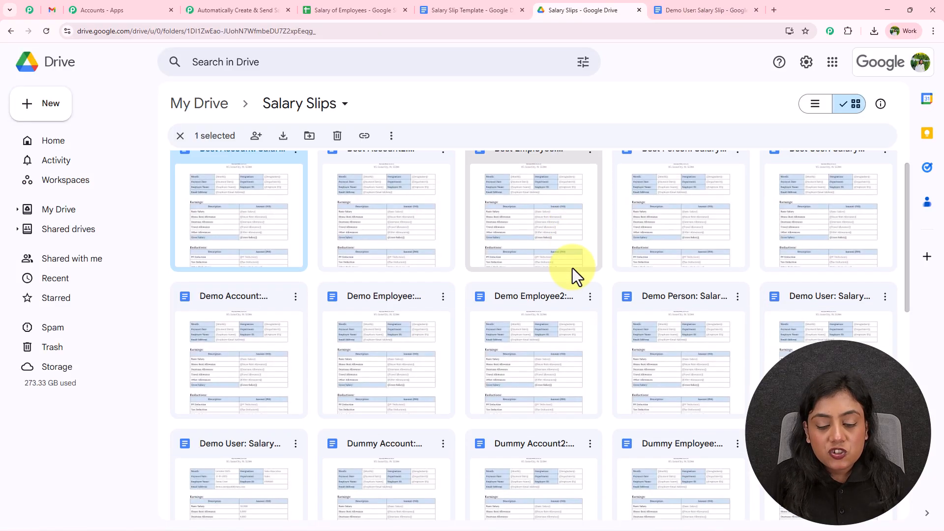
pyautogui.scroll(10, 600, 320)
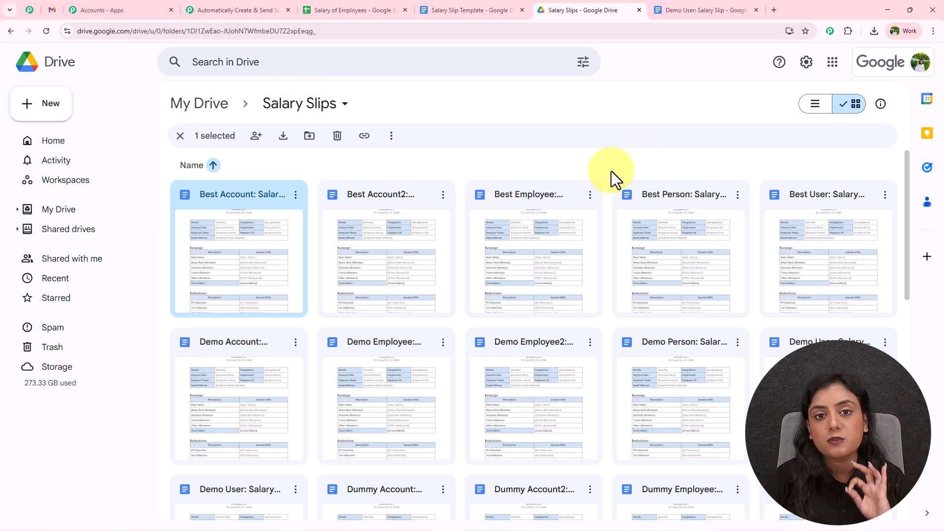
pyautogui.click(209, 10)
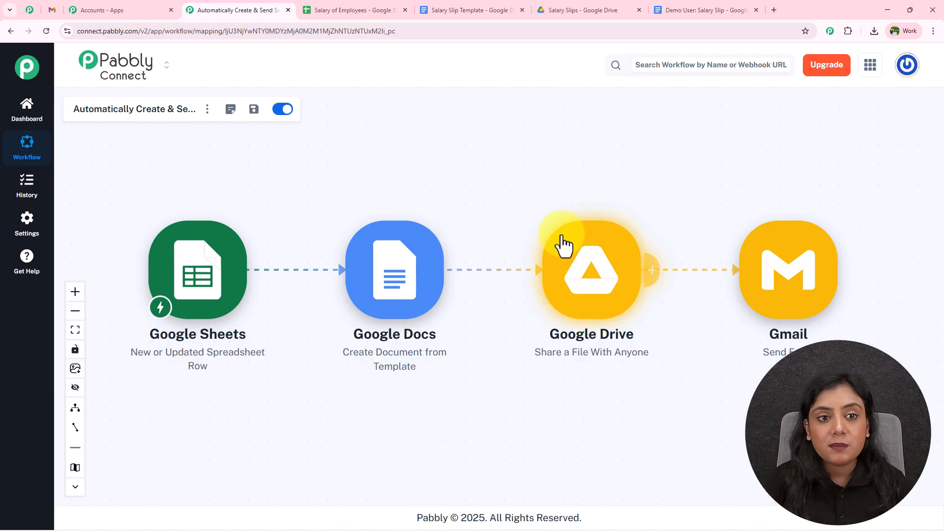
pyautogui.click(373, 9)
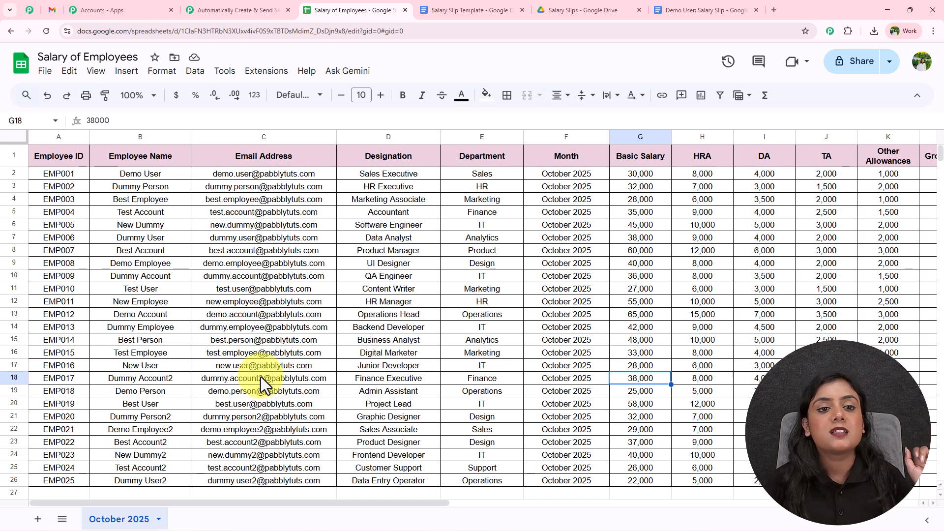
pyautogui.click(253, 9)
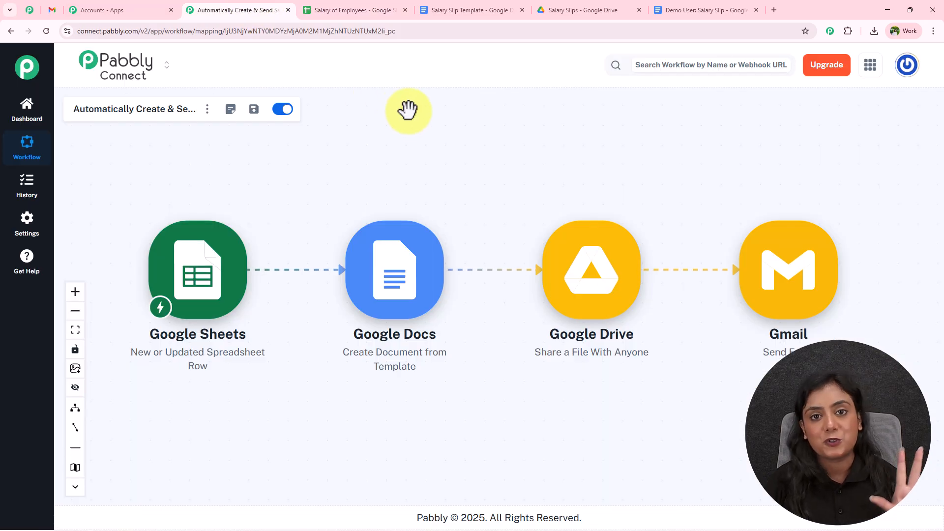